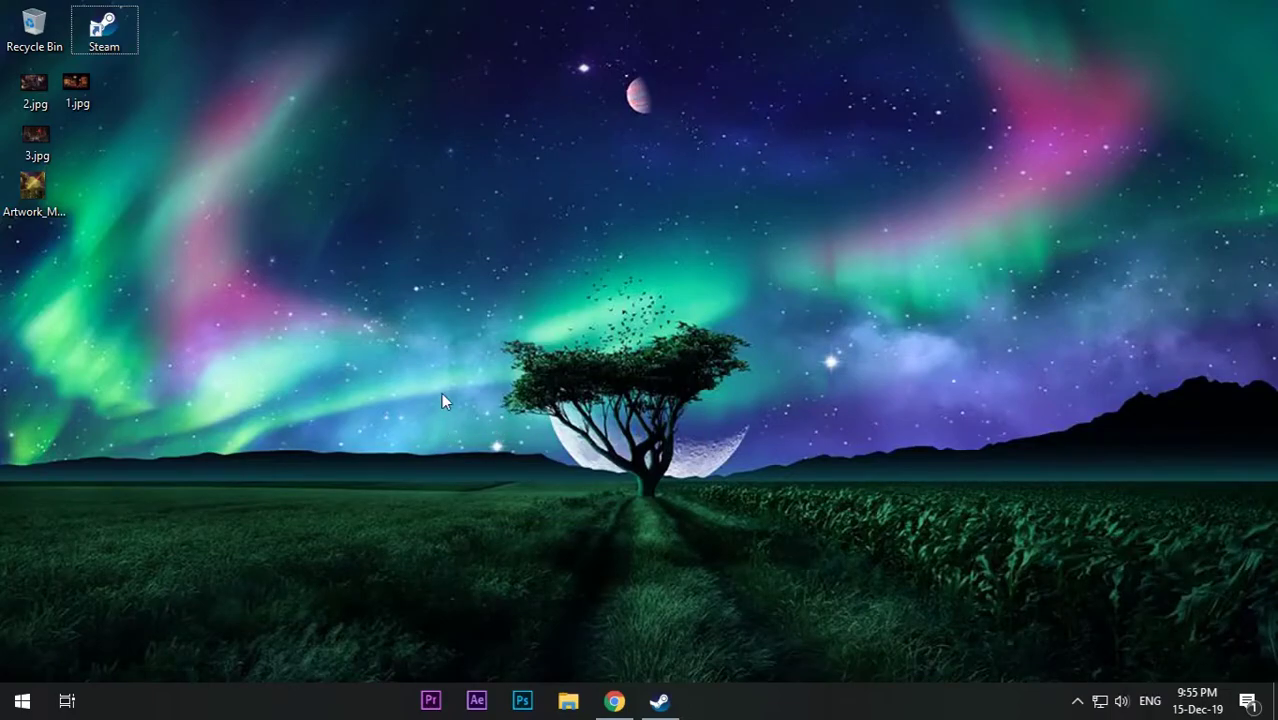
Scroll the glow tutorial's comments in Chrome and open the linked steamuserimages artwork example
click(614, 701)
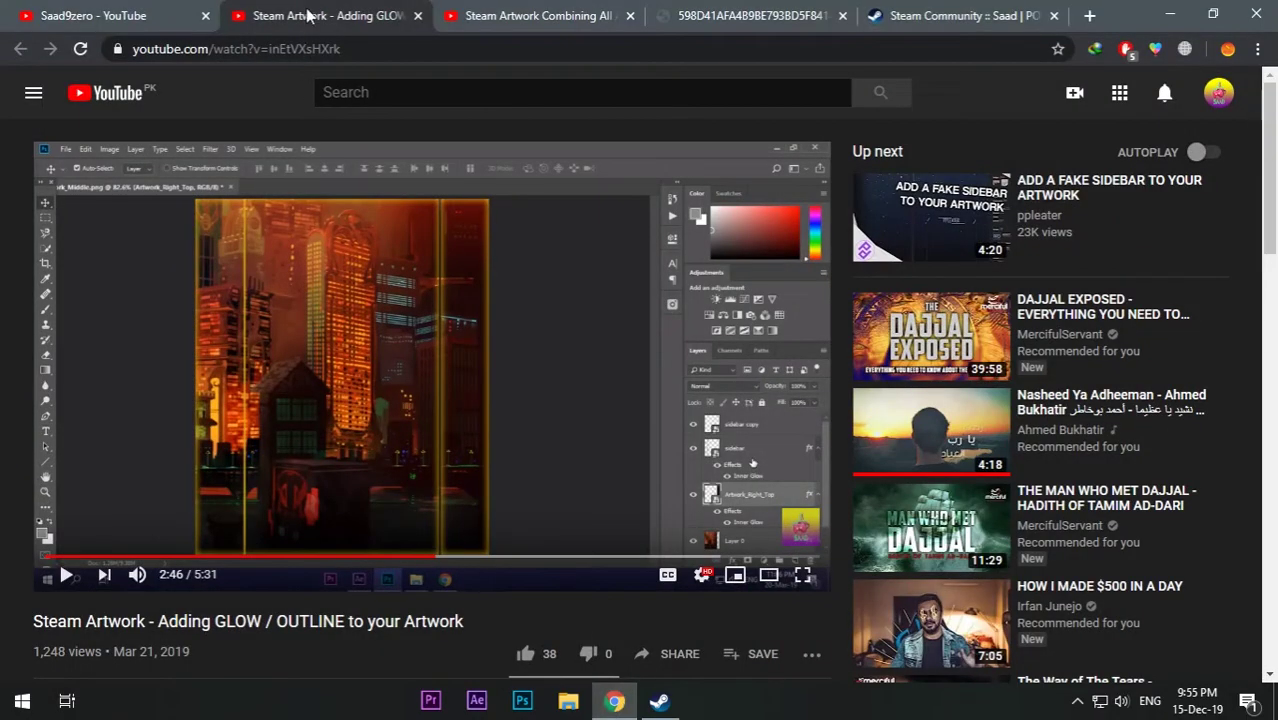
scroll(358, 576, down, 5)
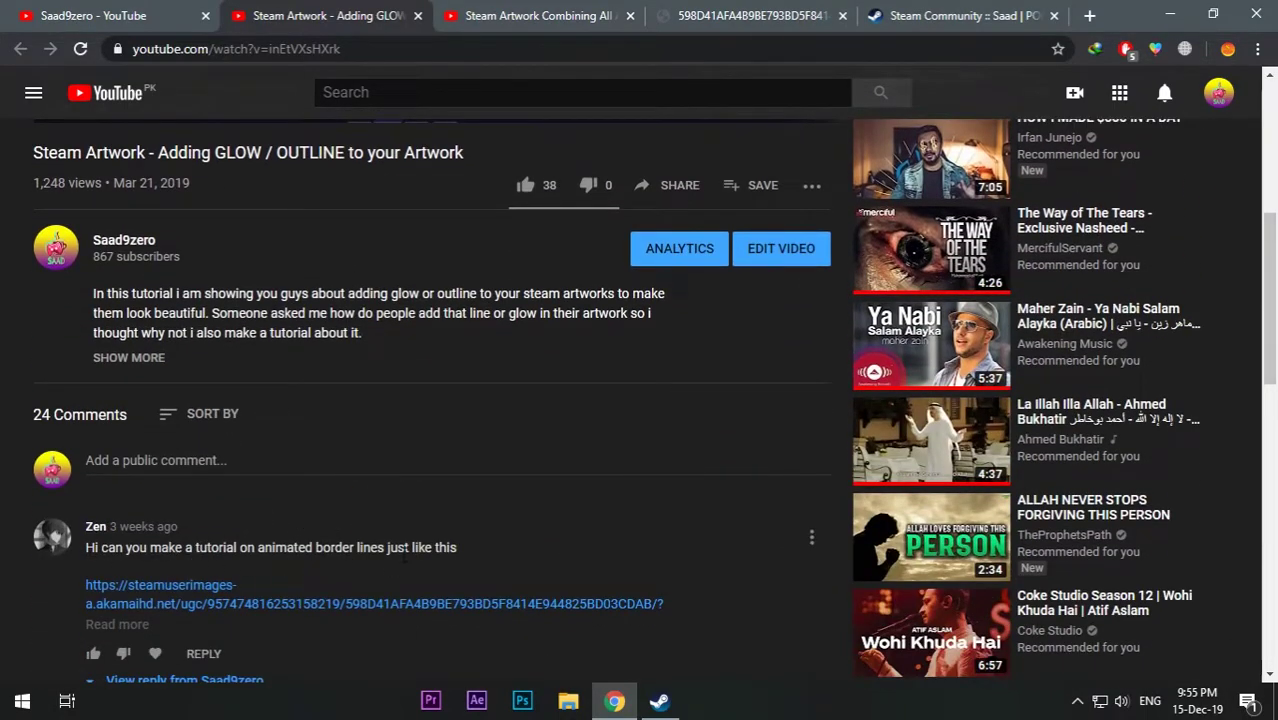
scroll(304, 582, down, 2)
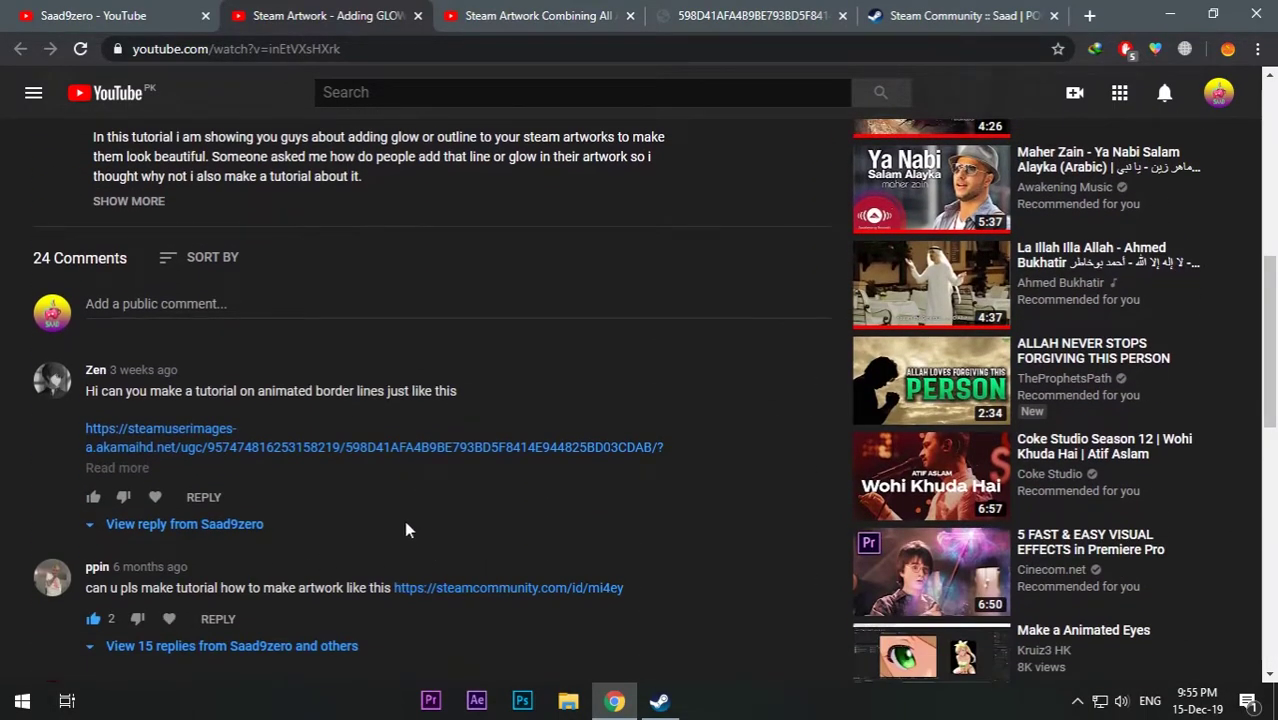
scroll(514, 450, up, 4)
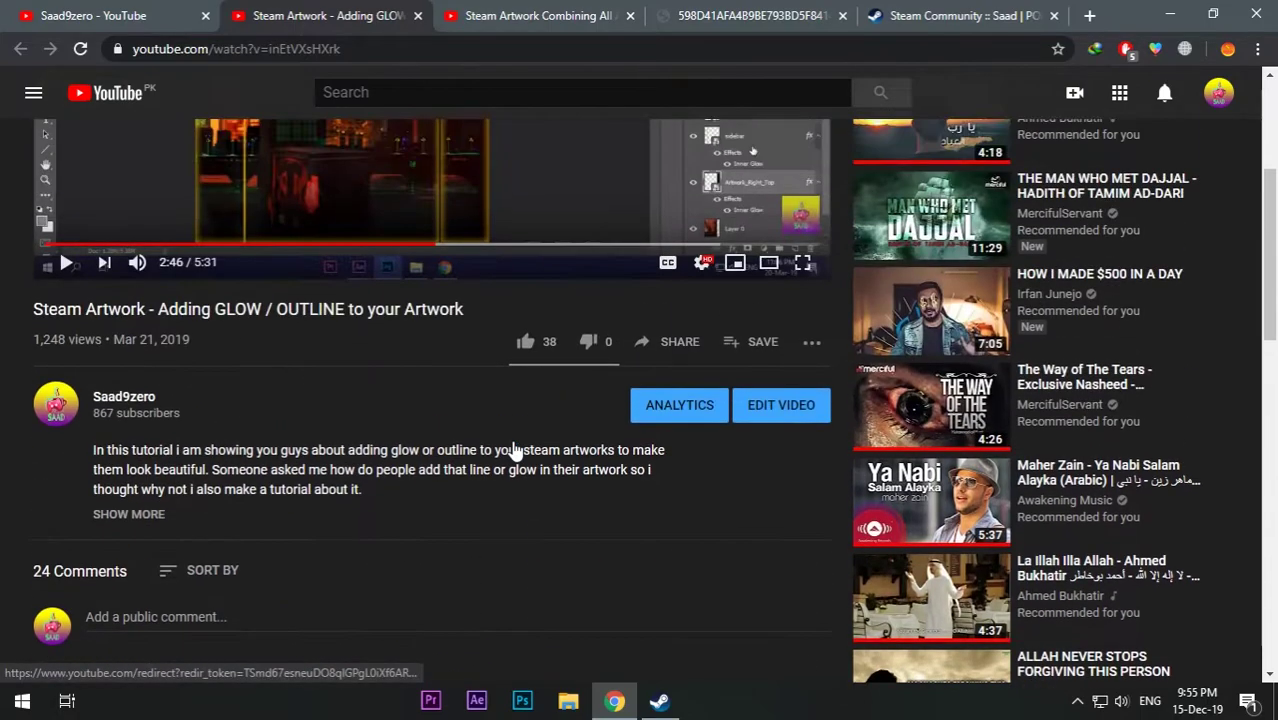
scroll(514, 455, down, 2)
scroll(517, 462, up, 3)
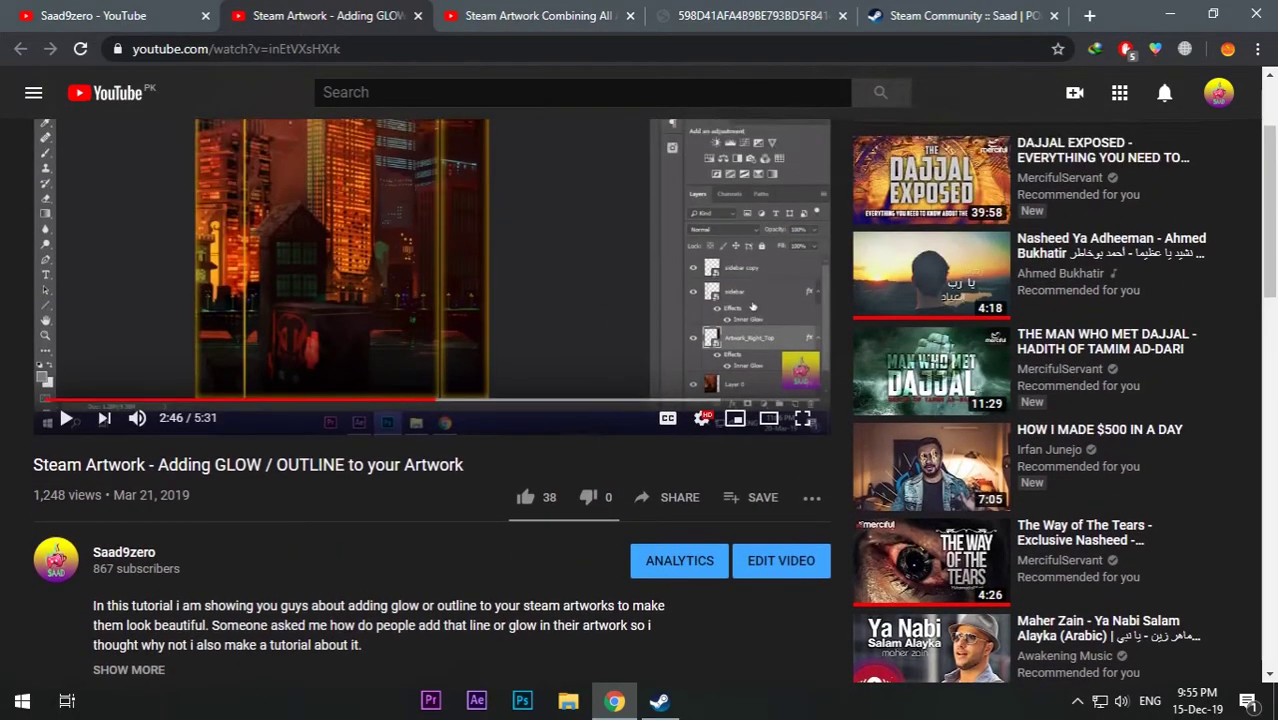
click(728, 14)
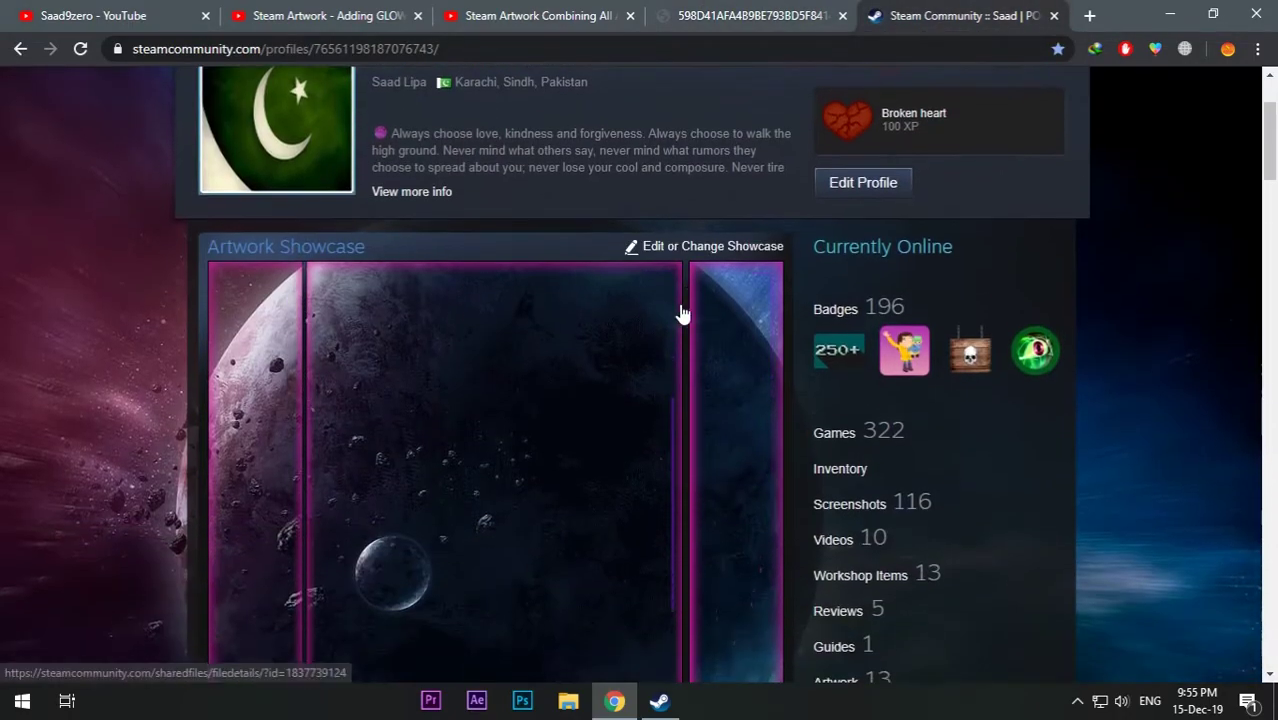
Scroll through the Steam profile's Artwork Showcase to view the glowing pink-bordered space artwork
scroll(774, 320, down, 2)
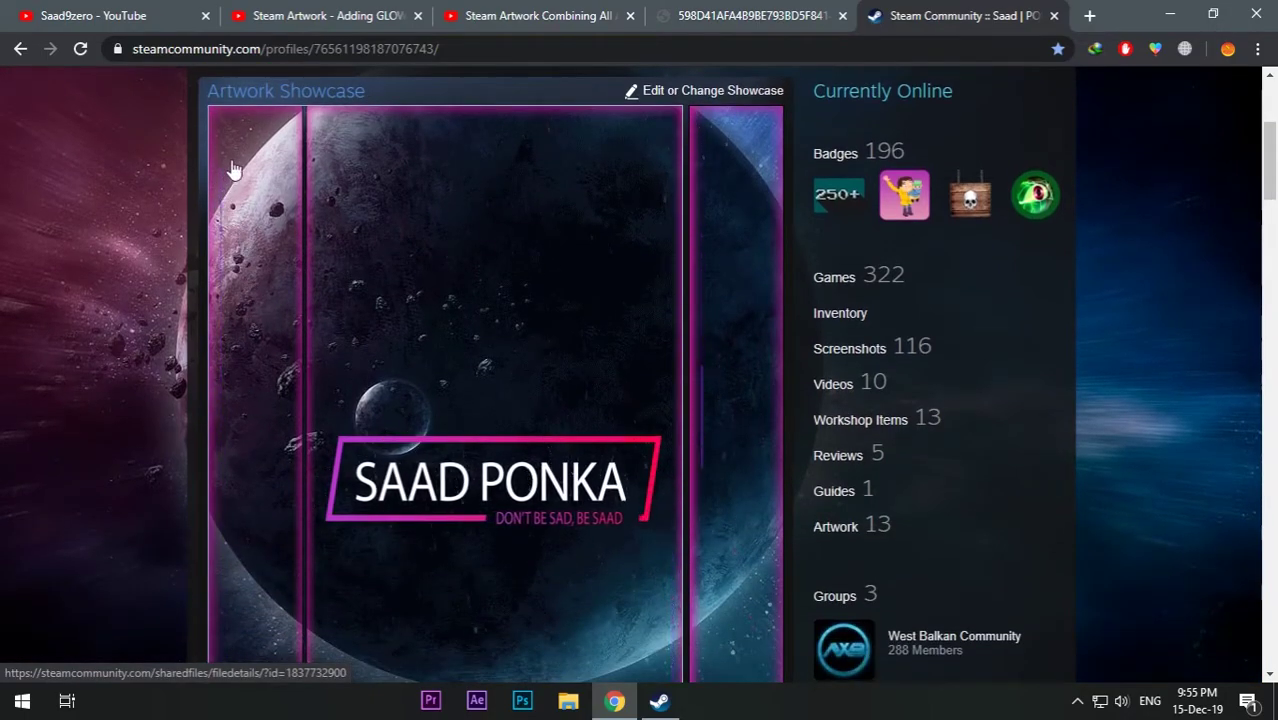
scroll(722, 608, down, 2)
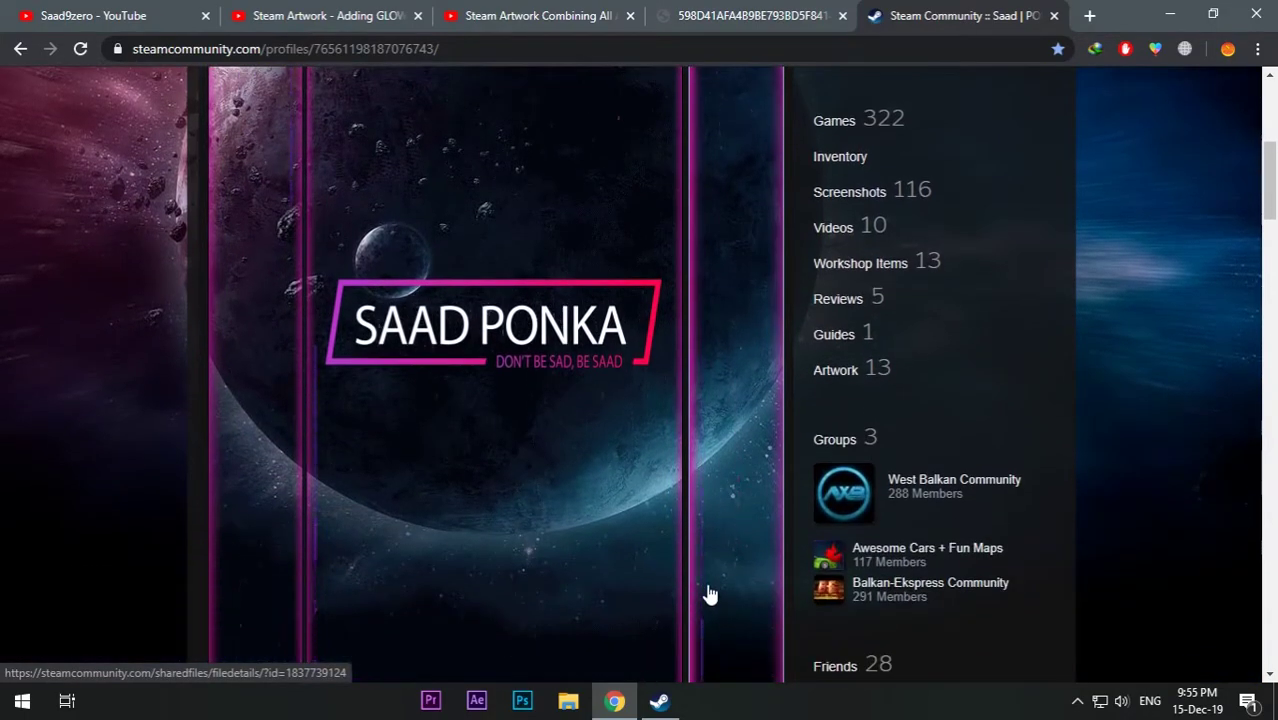
scroll(351, 362, up, 2)
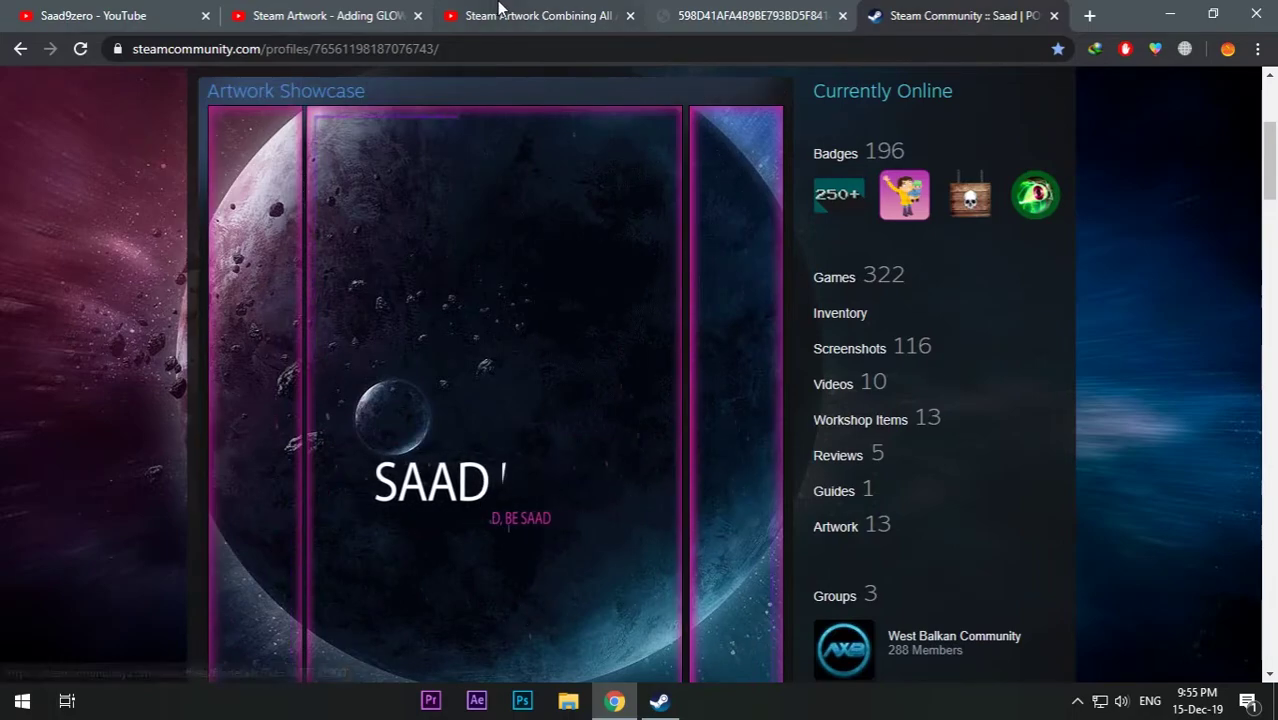
scroll(480, 333, up, 3)
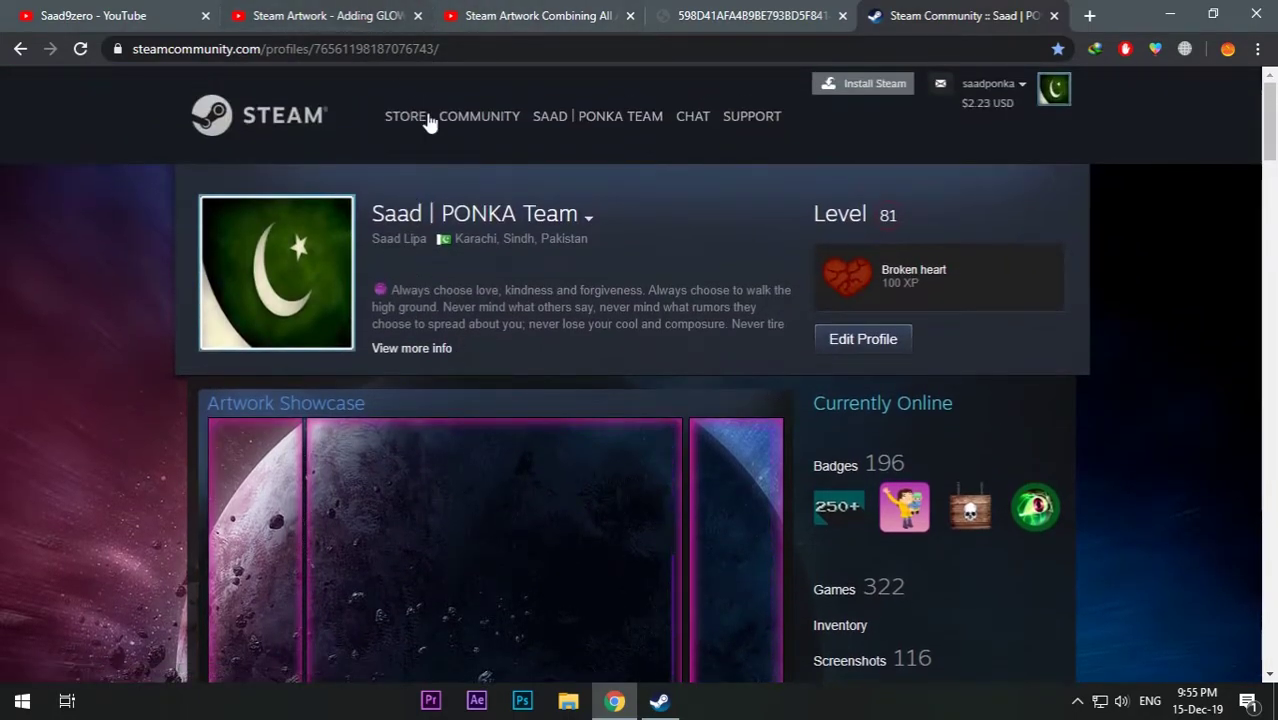
scroll(428, 120, down, 2)
Browse the channel's Videos grid, then switch to the 'Combining All Artwork into One' video
click(365, 10)
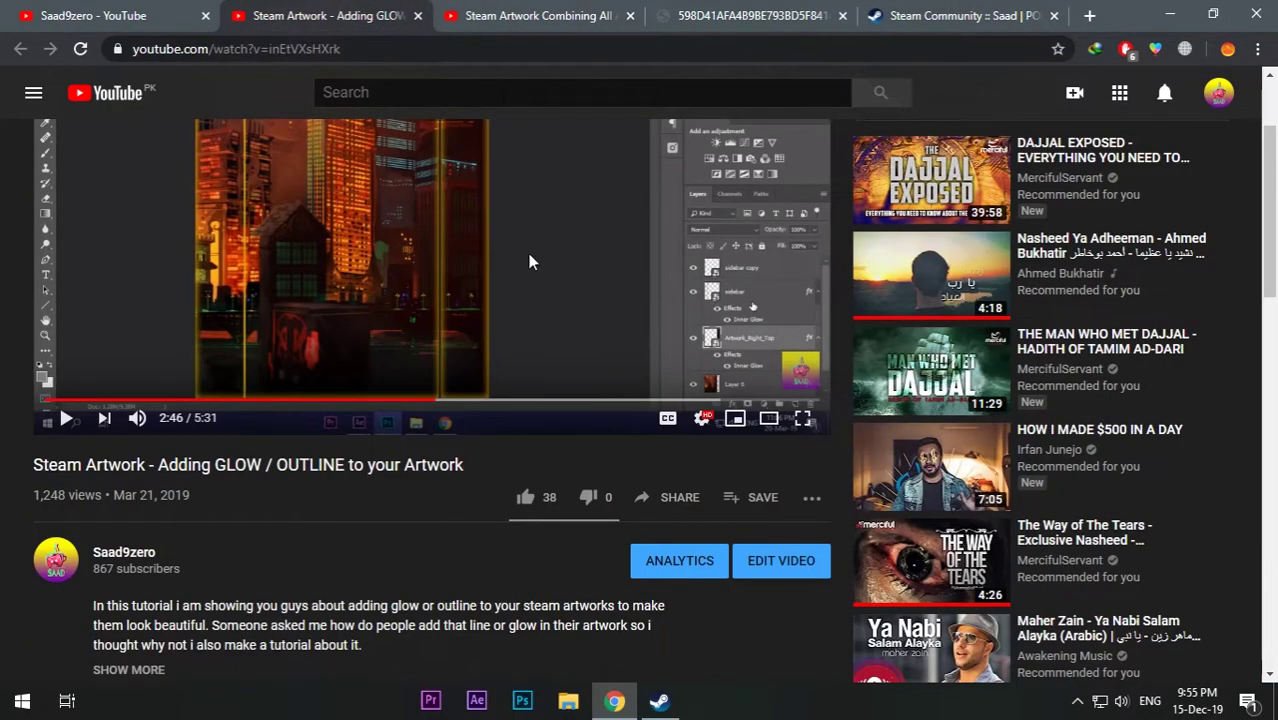
click(125, 15)
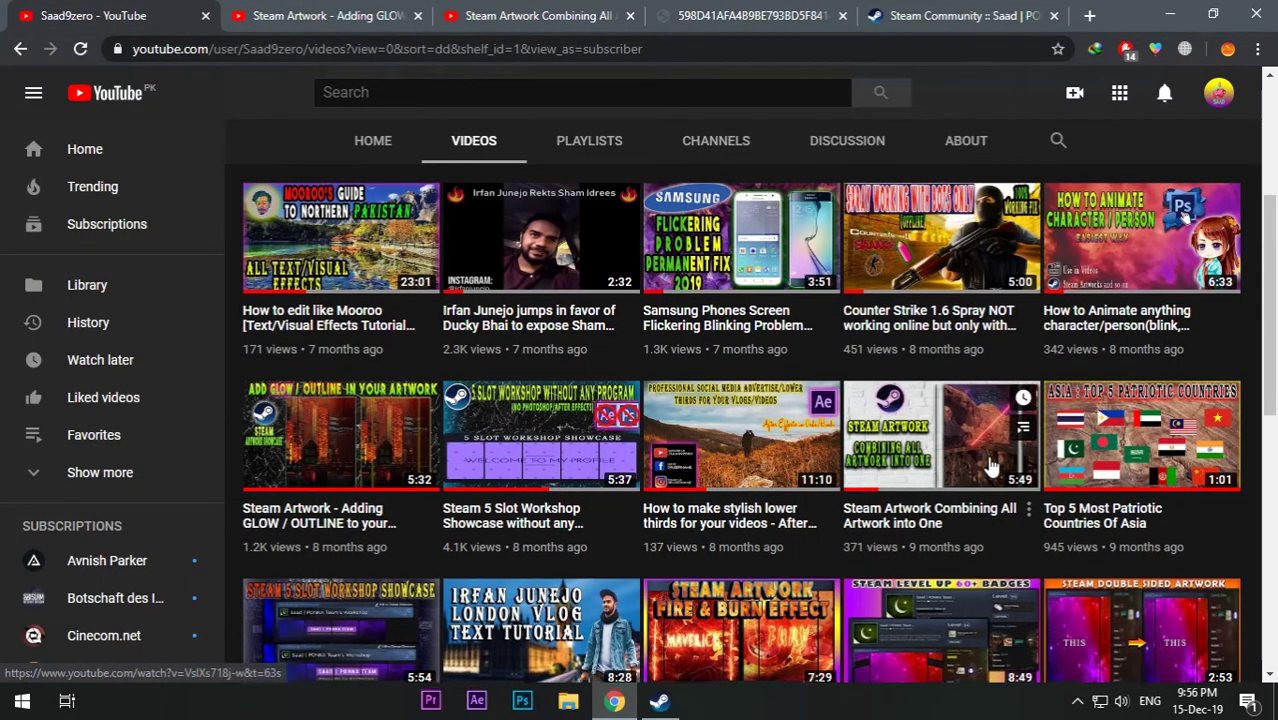
scroll(940, 450, down, 3)
scroll(880, 480, up, 2)
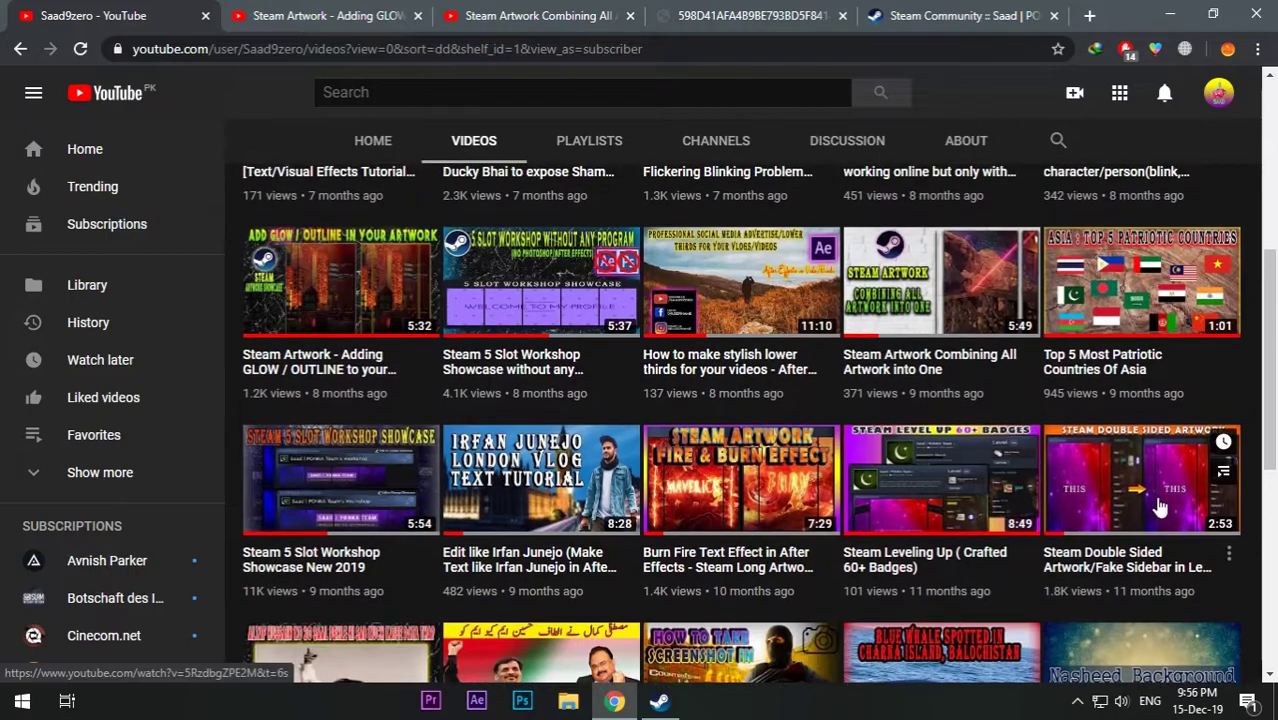
scroll(828, 500, up, 5)
key(ctrl+3)
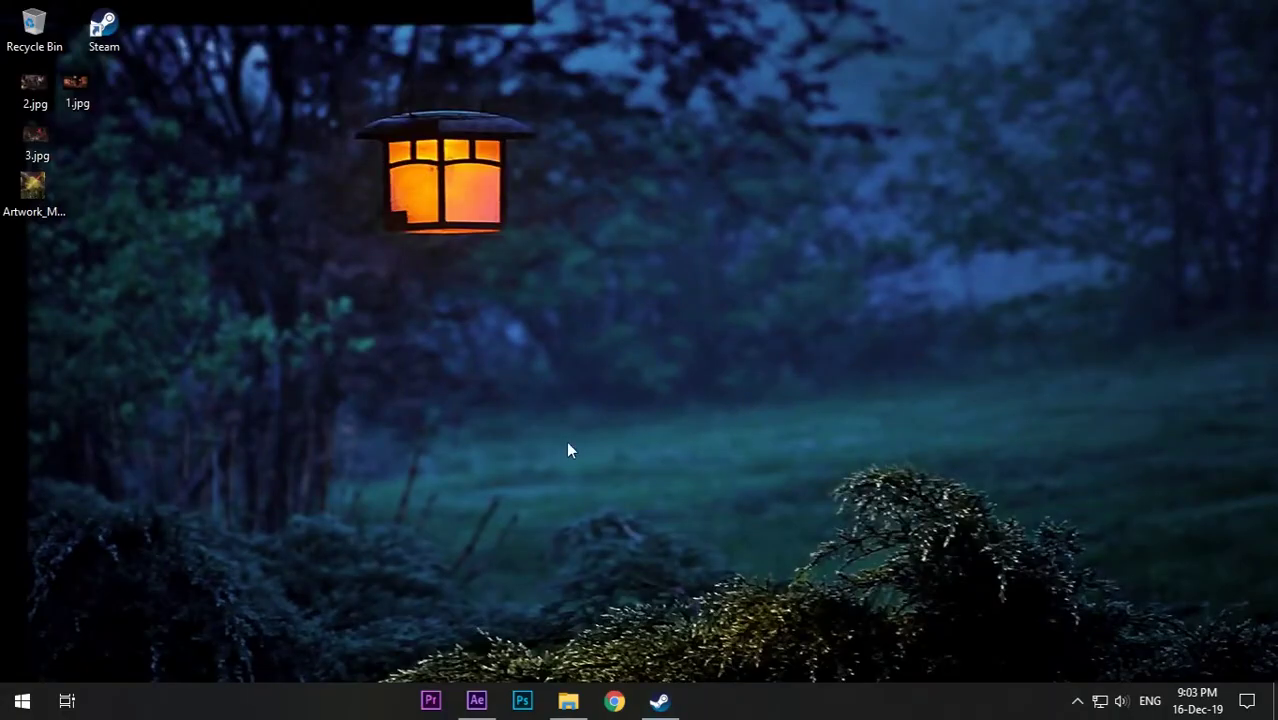
Import Artwork_Middle.jpg and drag it onto the timeline to create the Artwork_Middle comp
double_click(34, 200)
click(37, 220)
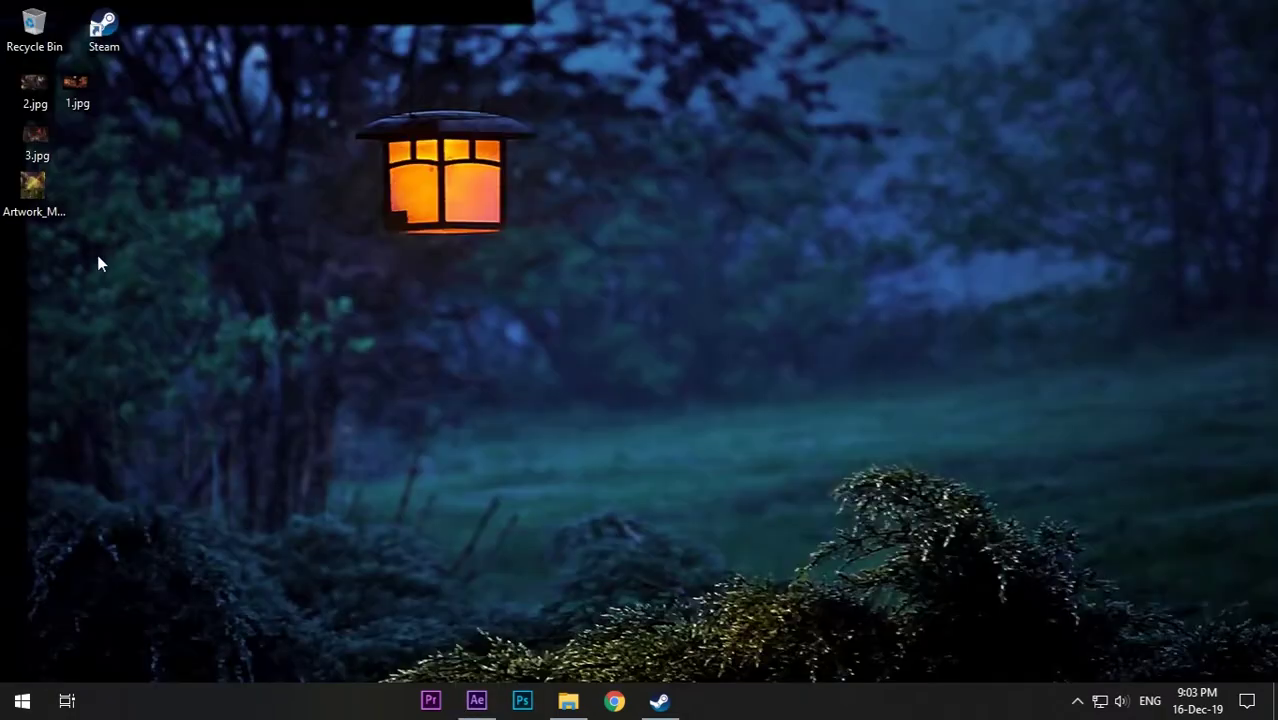
drag(33, 195, 140, 395)
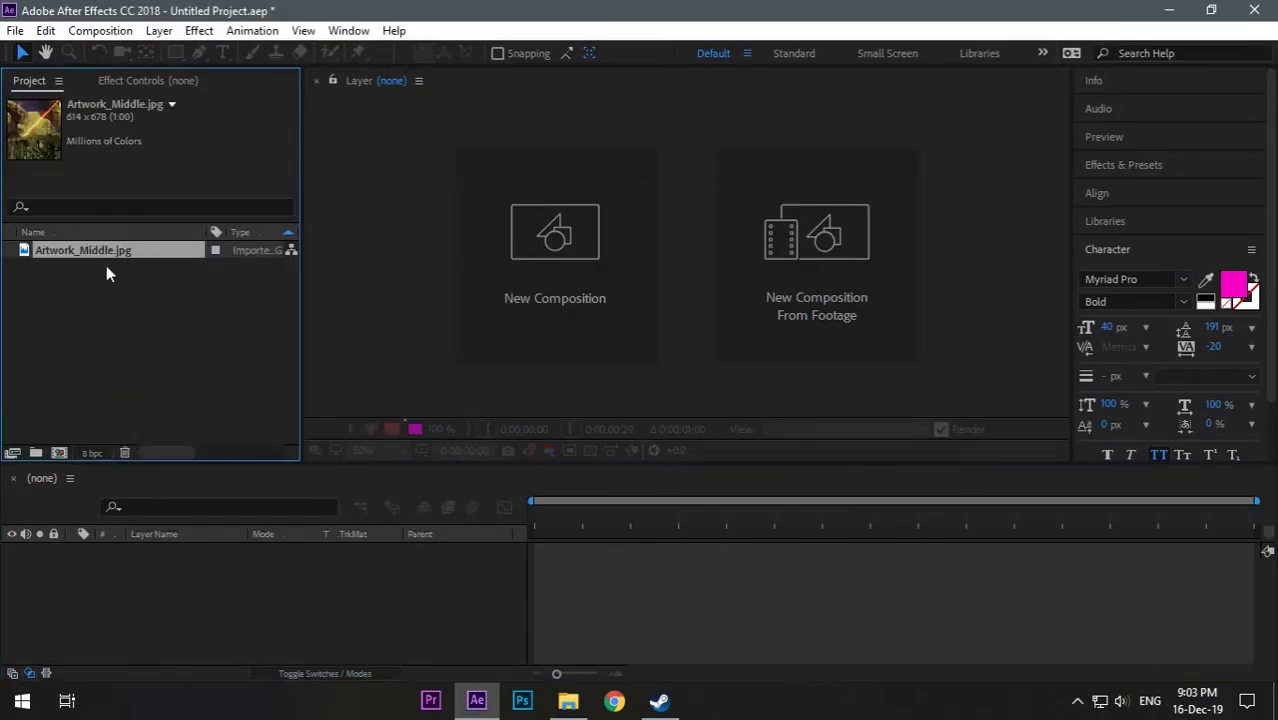
drag(130, 260, 212, 563)
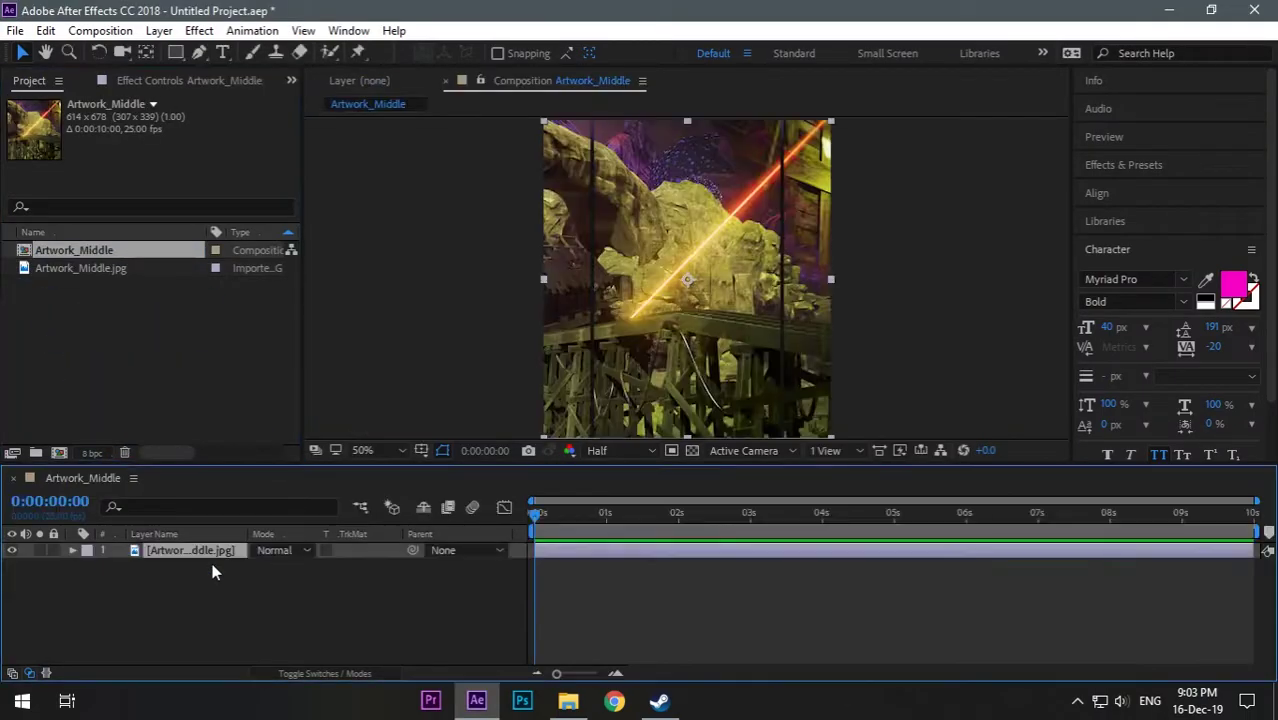
Check in Composition Settings that the comp is 614×678 for 10 seconds, then cancel
right_click(126, 252)
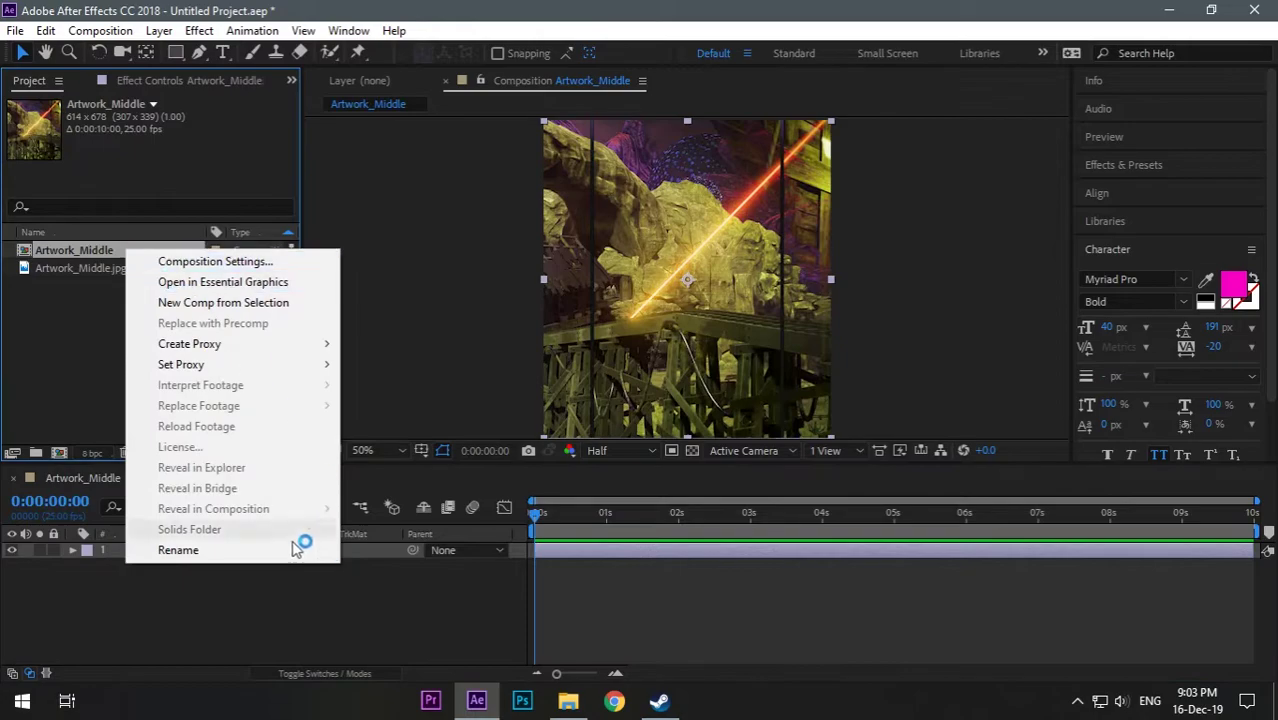
click(250, 262)
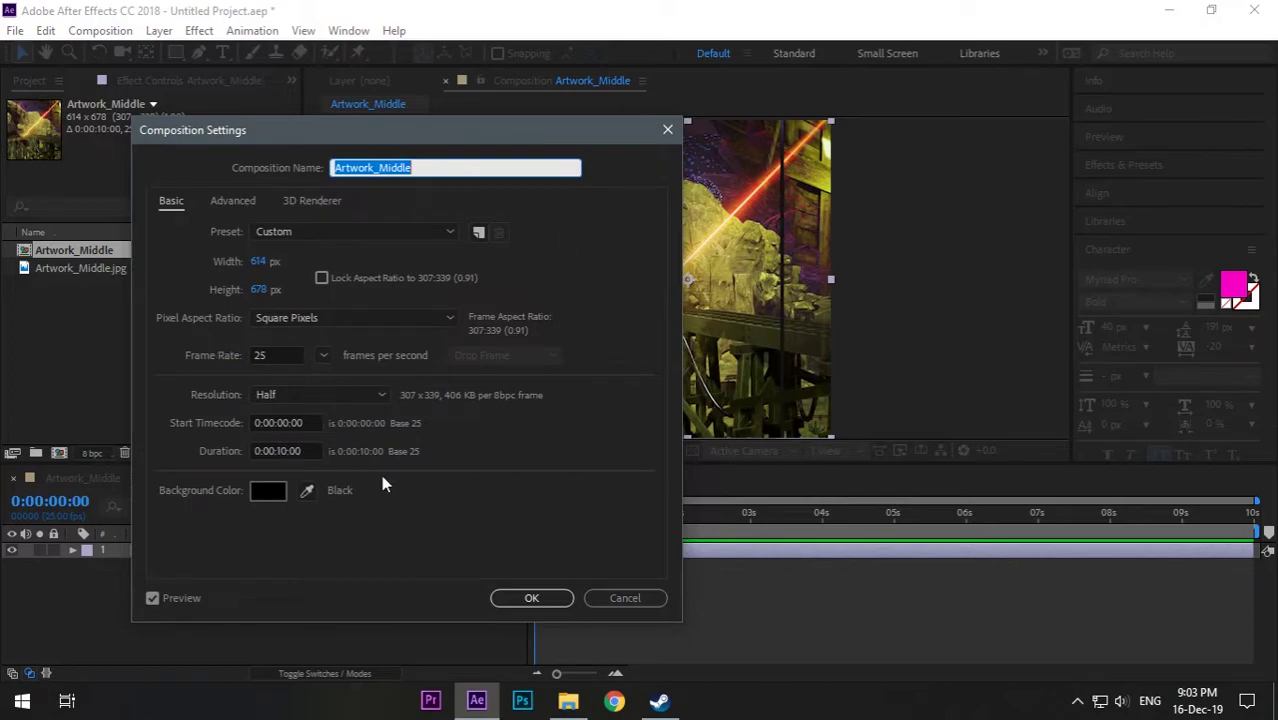
click(286, 451)
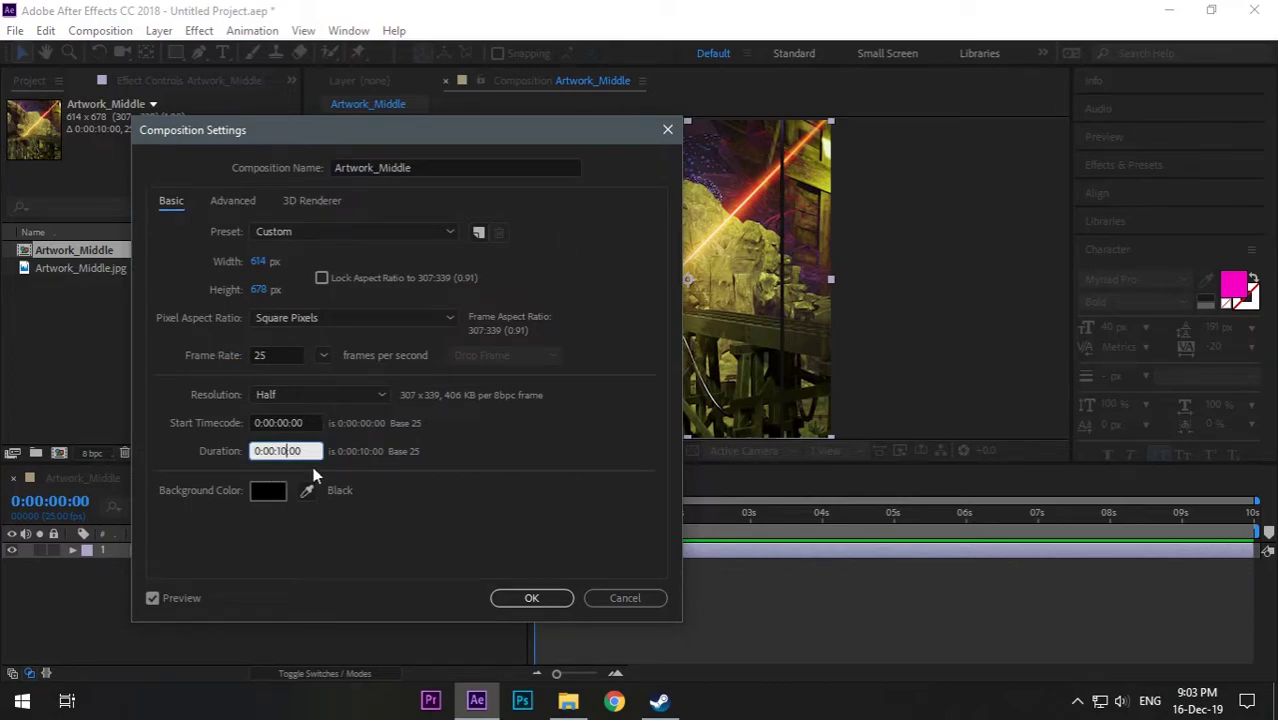
click(622, 599)
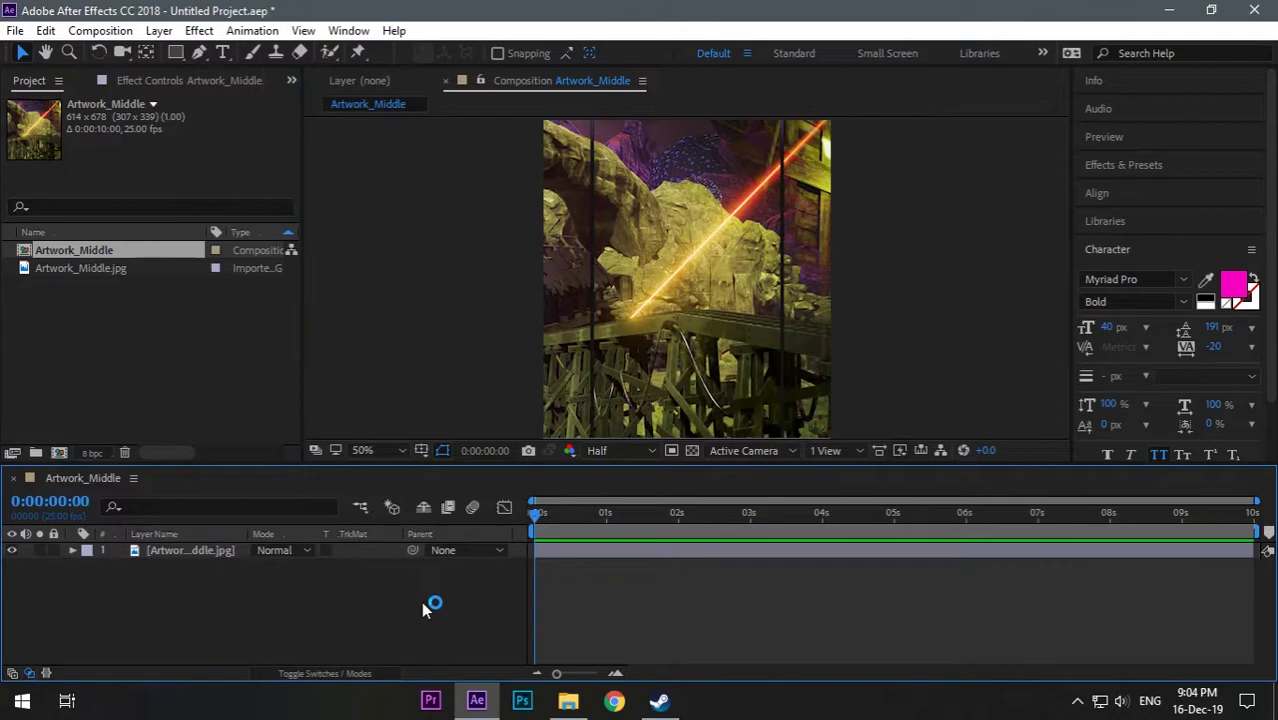
Set up the Rectangle tool with no fill and a 2 px cyan 02BEE6 stroke
click(192, 550)
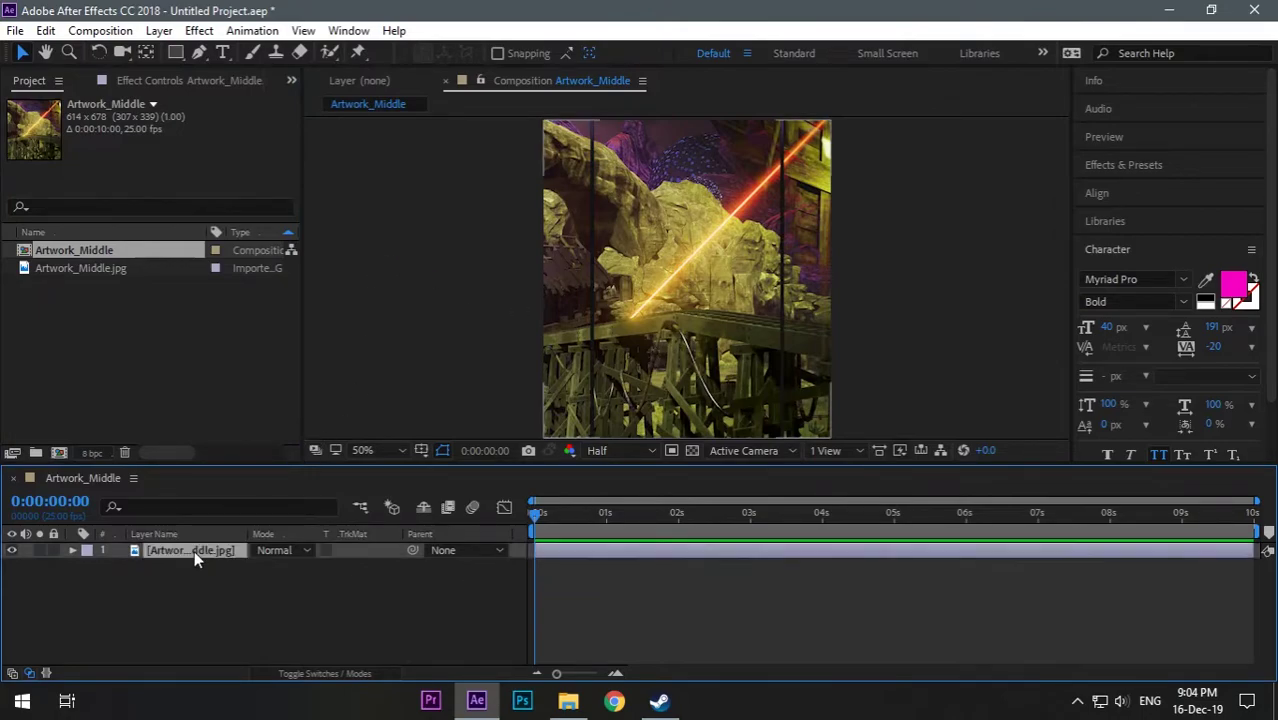
click(177, 52)
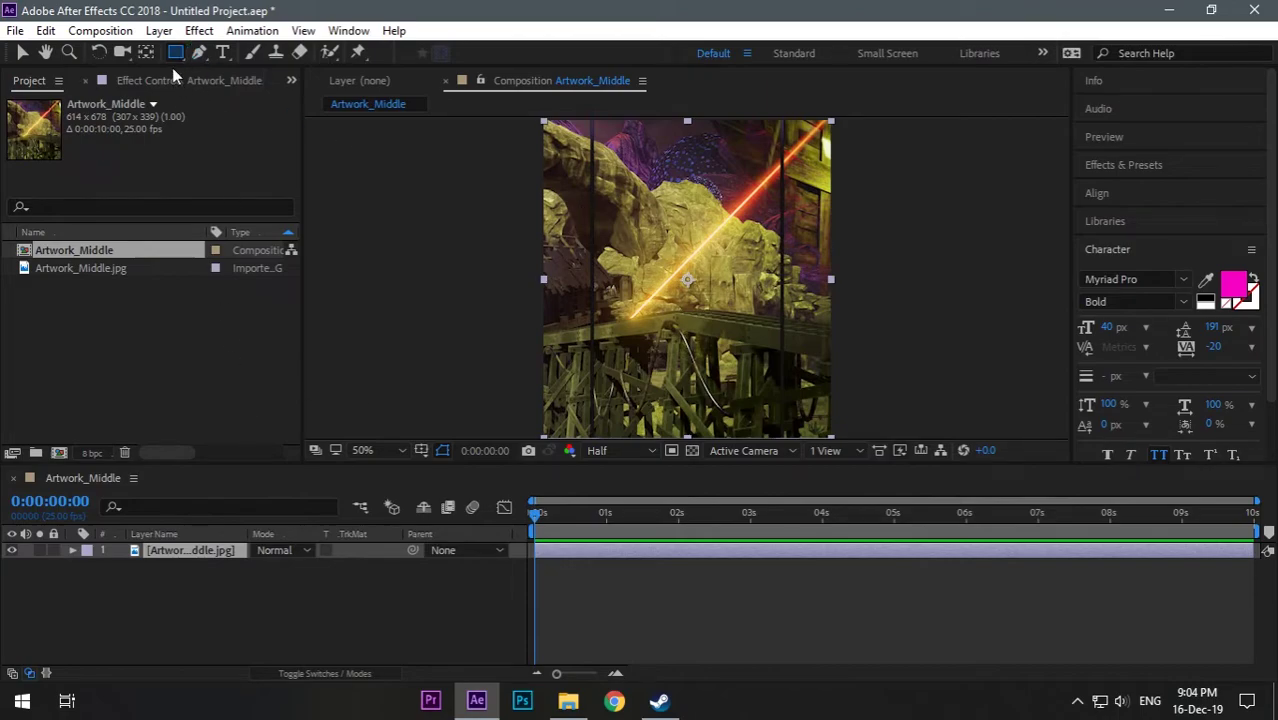
click(222, 603)
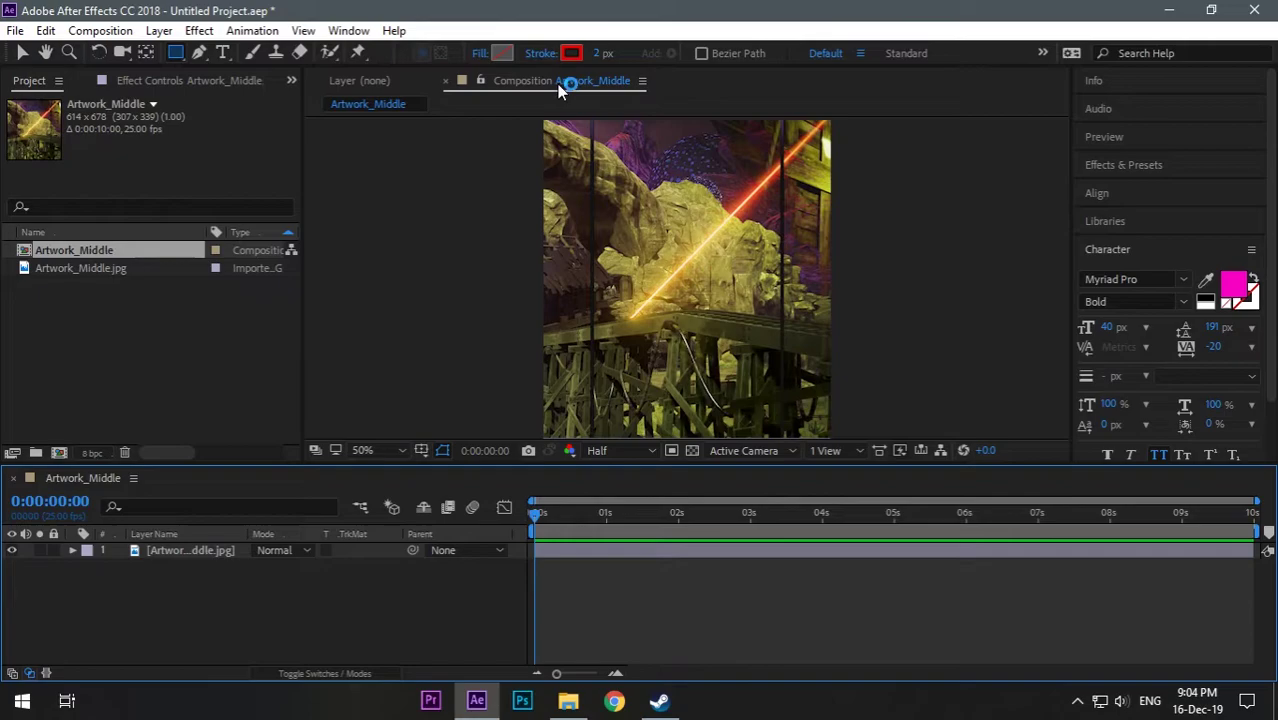
click(479, 63)
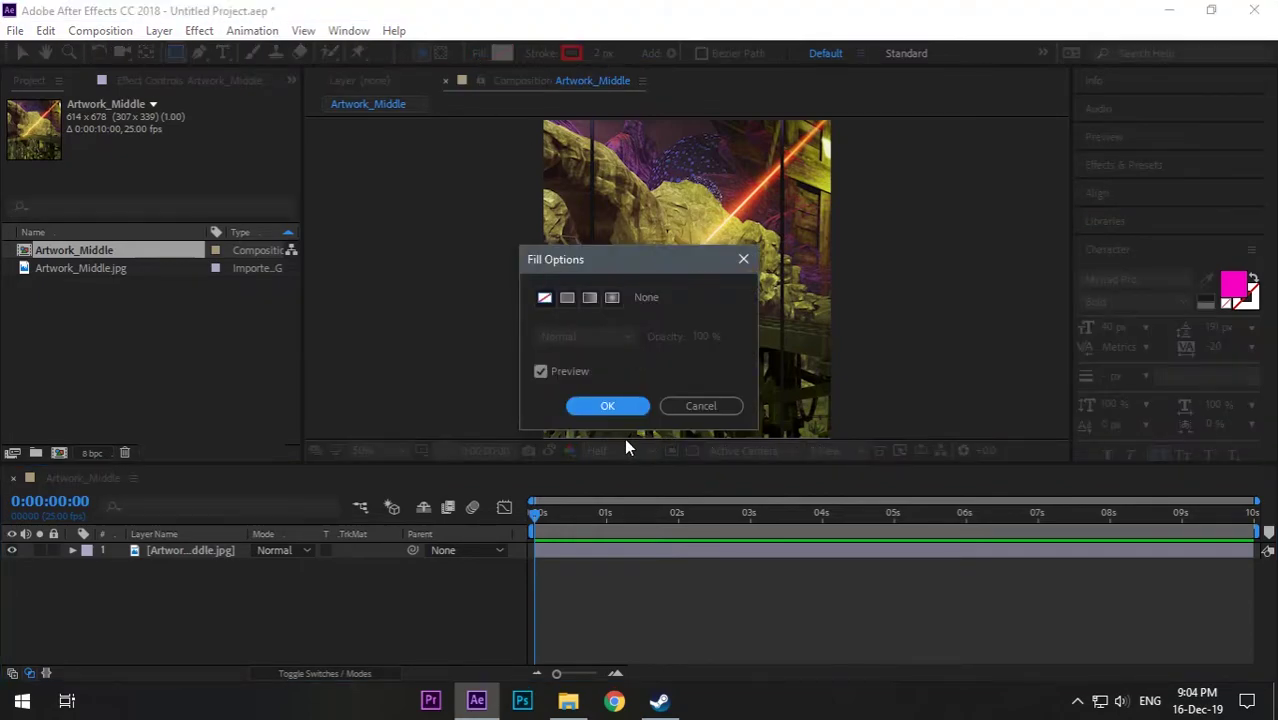
click(692, 402)
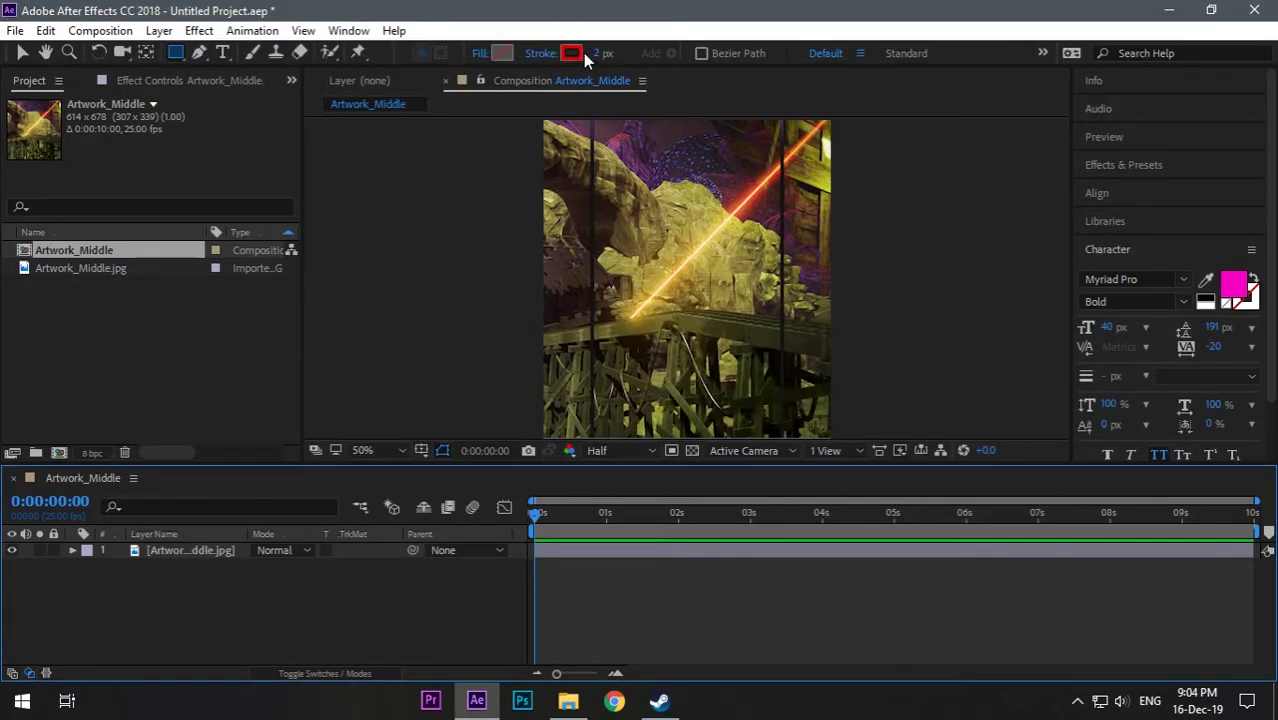
click(571, 53)
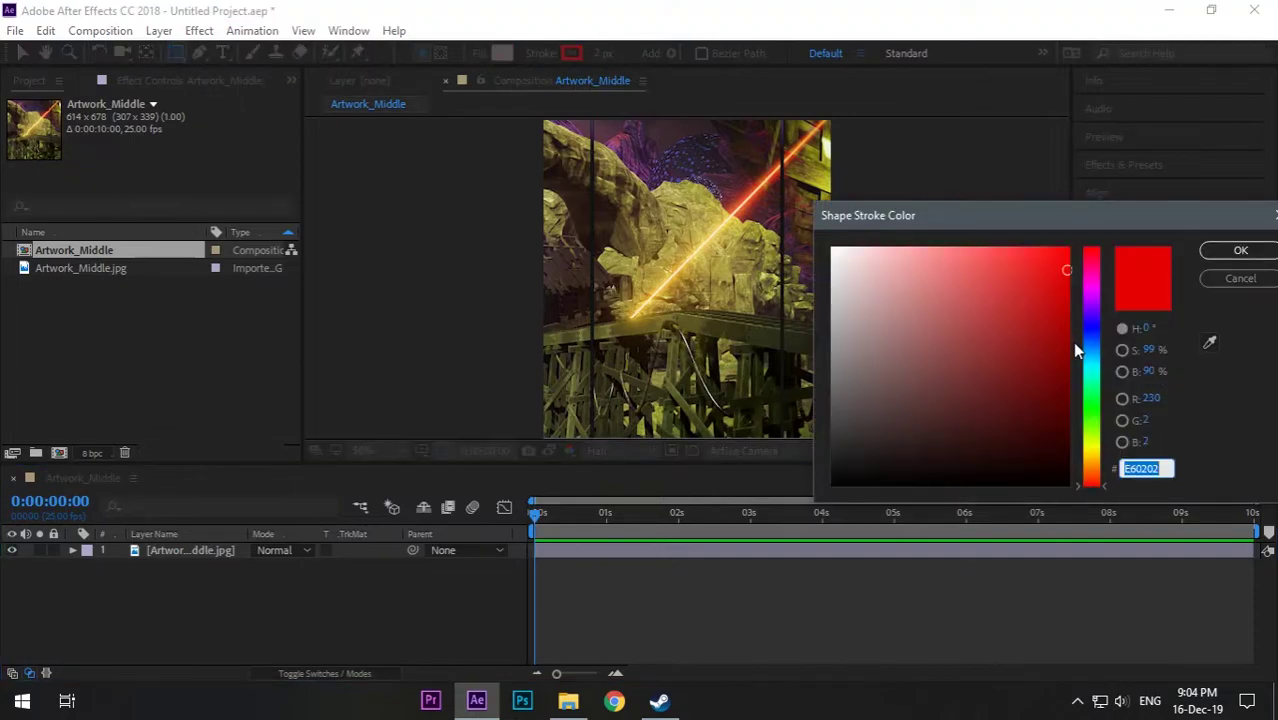
mouse_move(1091, 350)
mouse_down()
mouse_move(1098, 371)
mouse_move(1096, 360)
mouse_up()
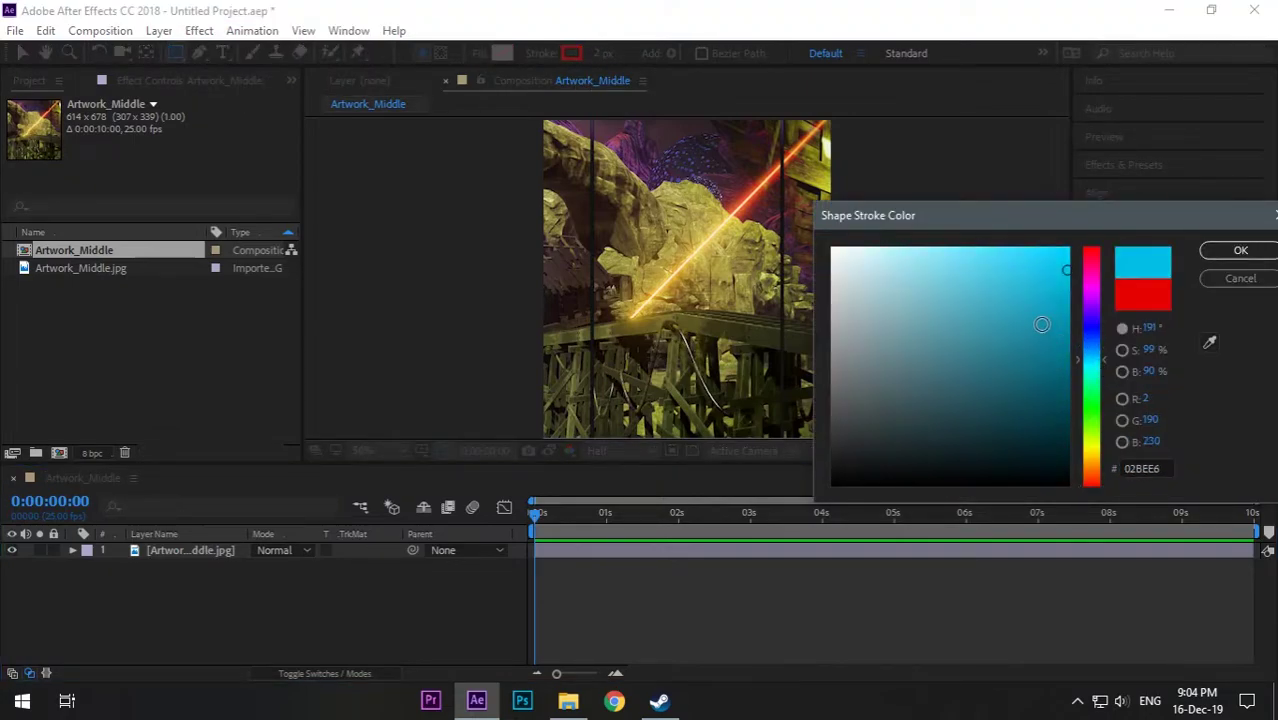
click(1240, 250)
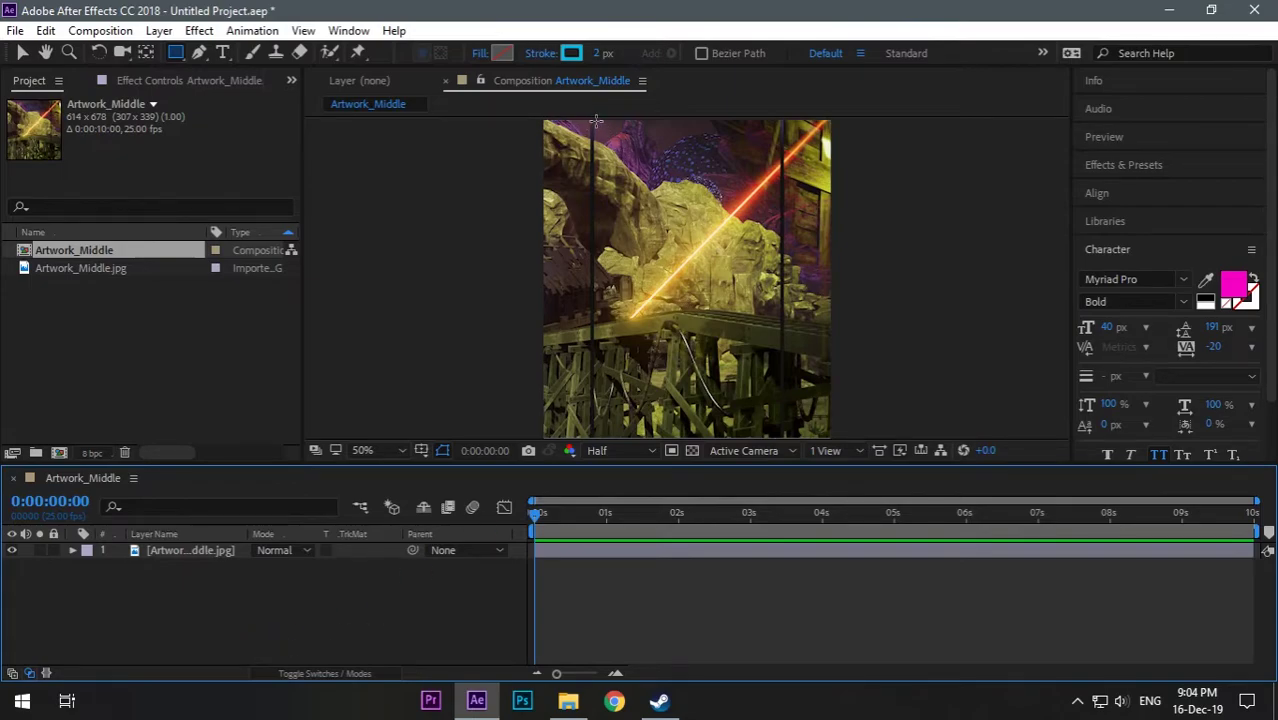
Draw a rectangle over the artwork's middle panel as Shape Layer 1
drag(595, 120, 780, 427)
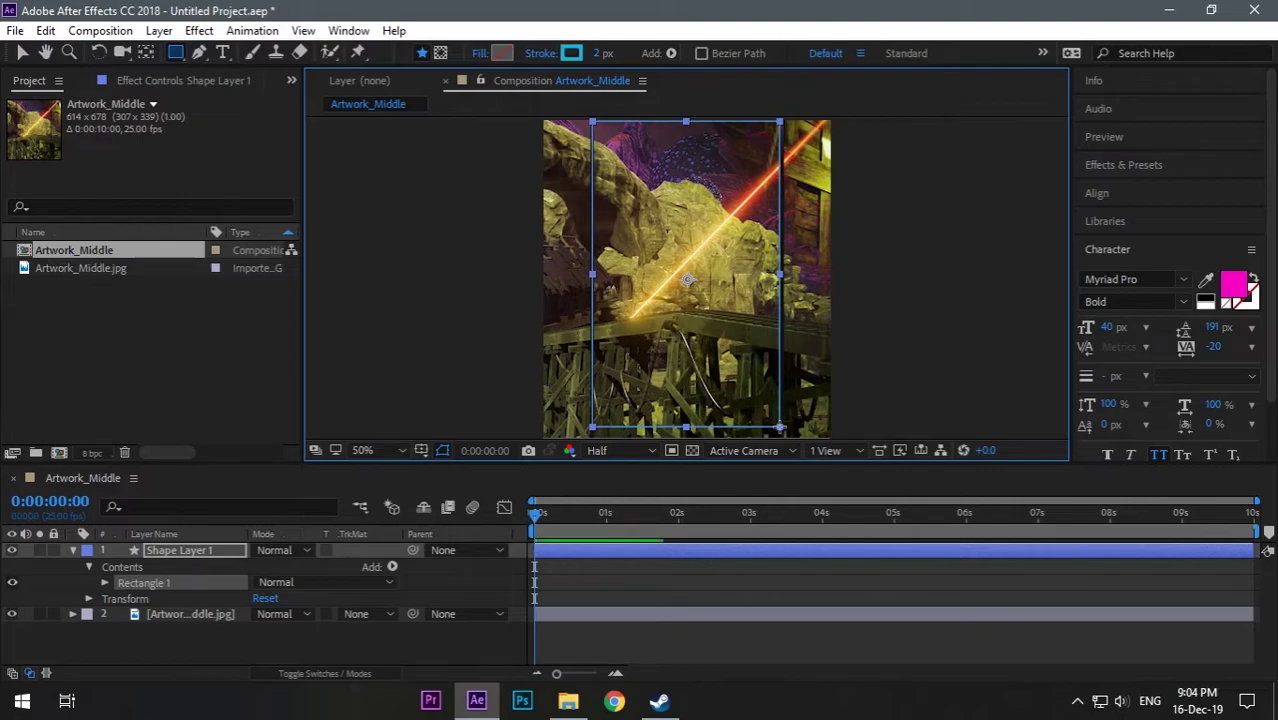
click(12, 551)
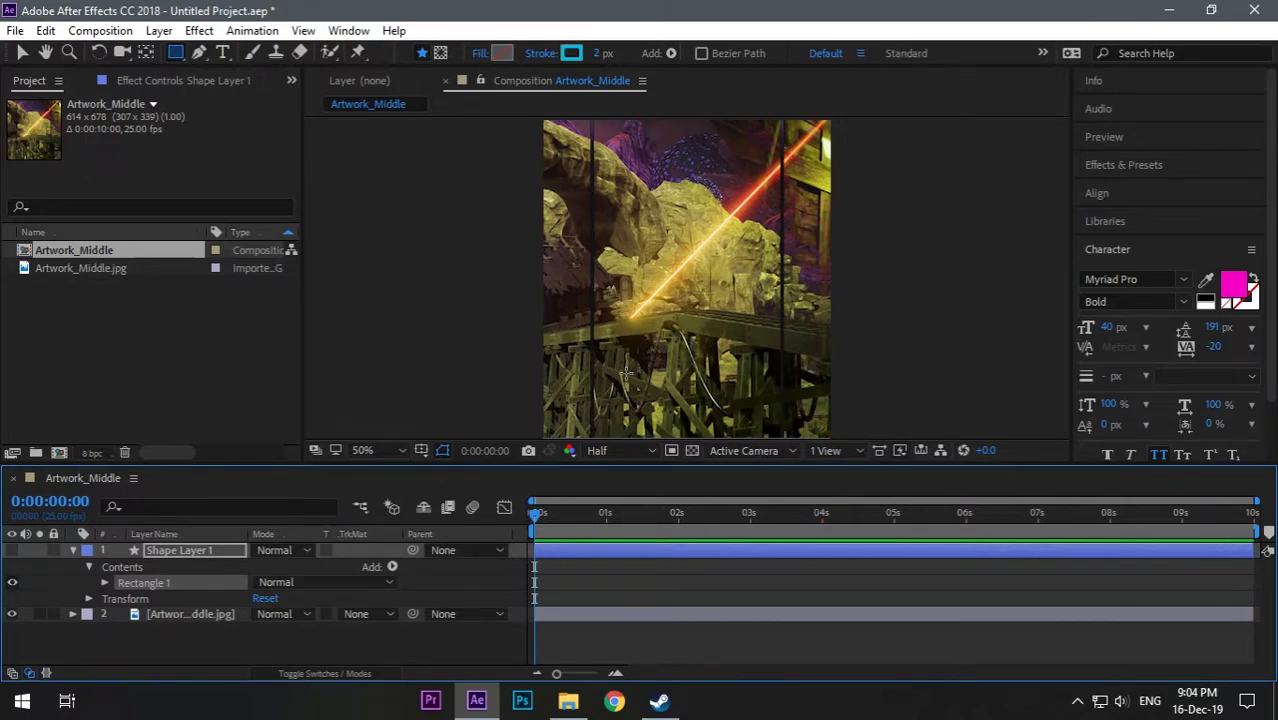
click(201, 551)
click(16, 555)
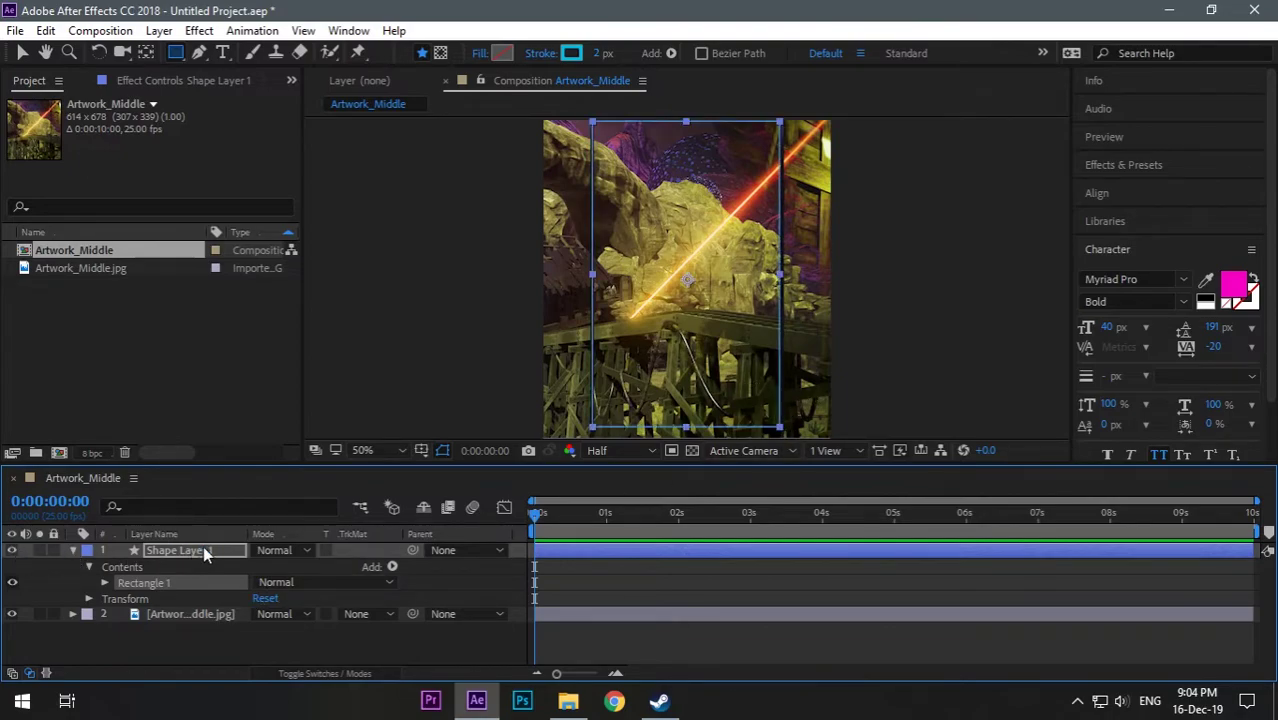
Unlink the rectangle path's proportions and set its Size to 402 × 675
ctrl+click(73, 553)
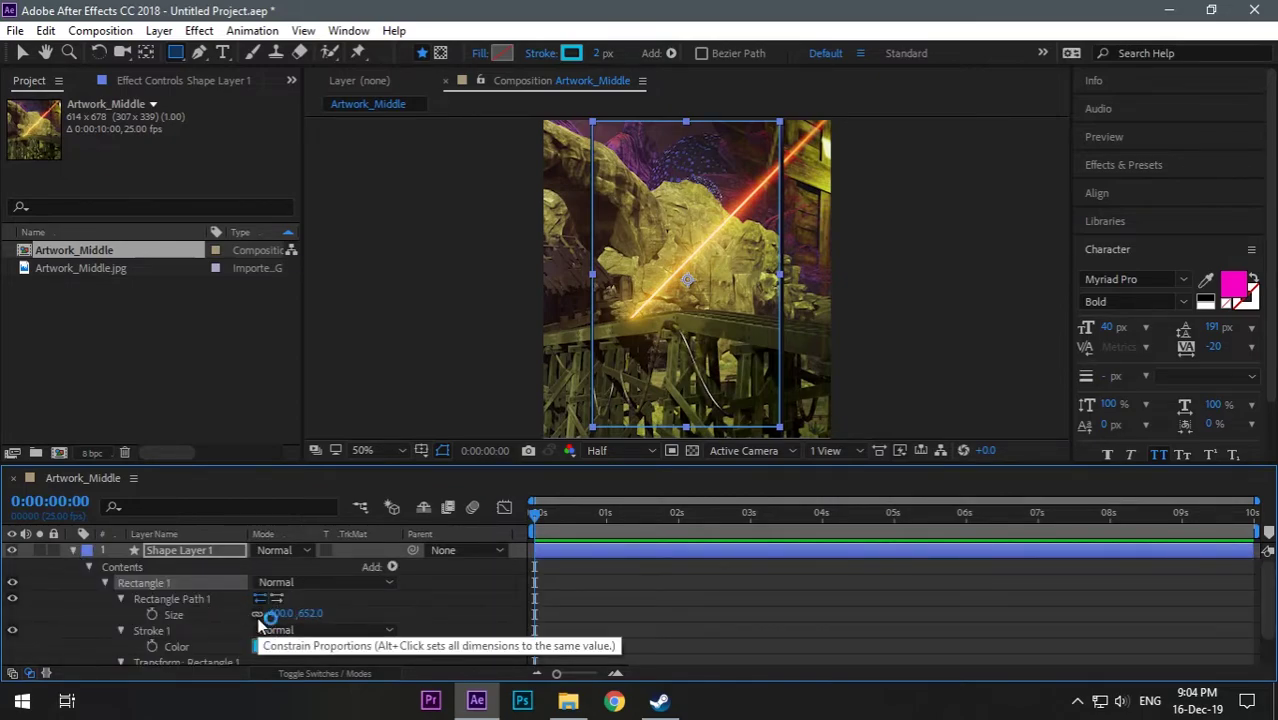
click(257, 614)
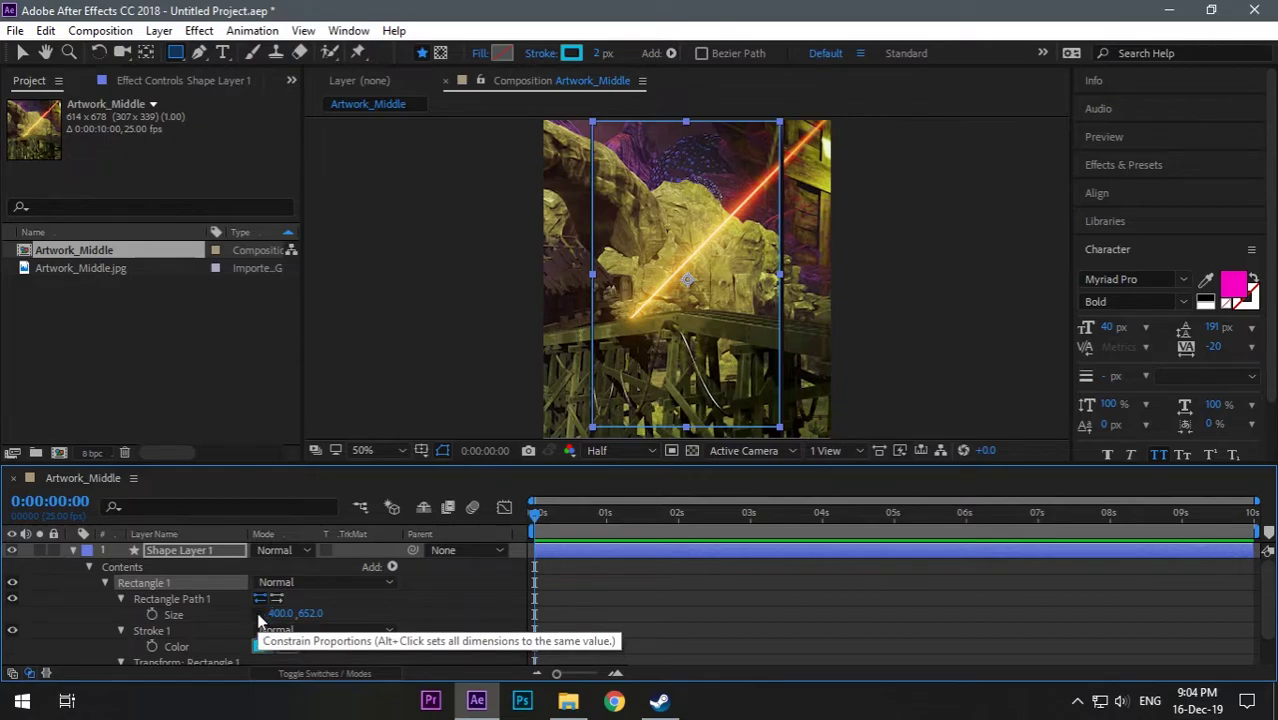
click(311, 614)
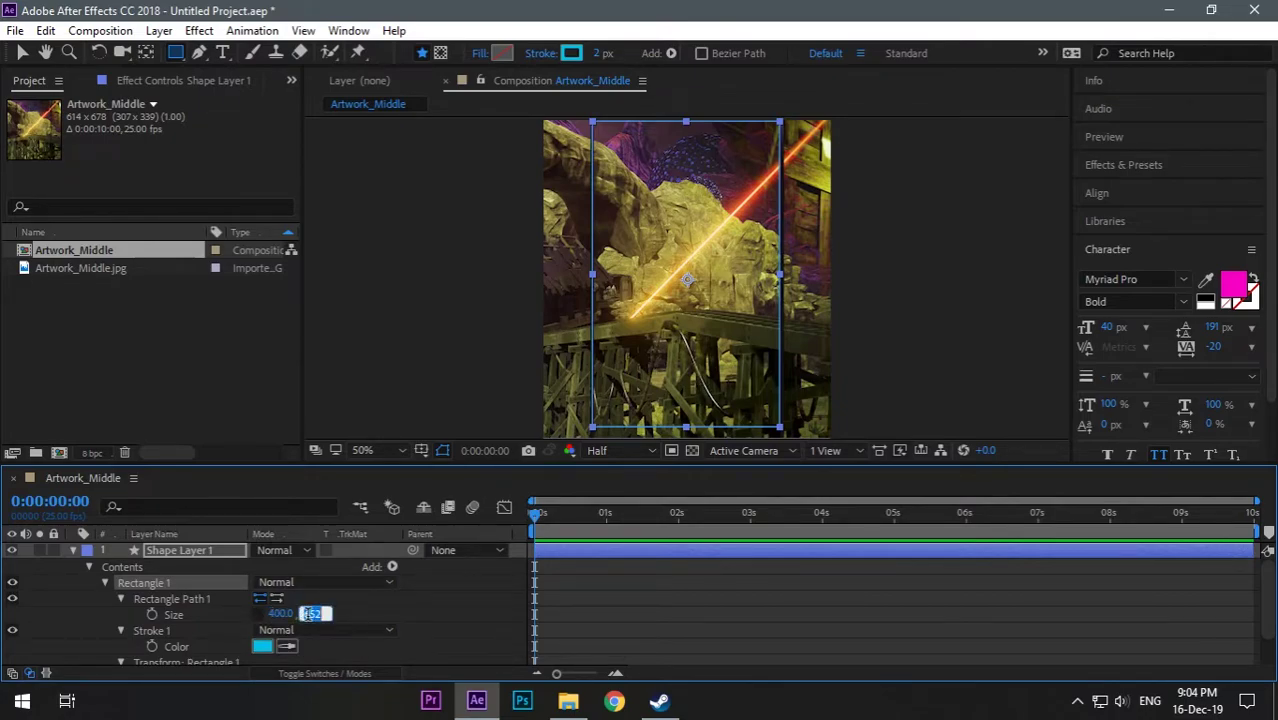
text(675)
key(Tab)
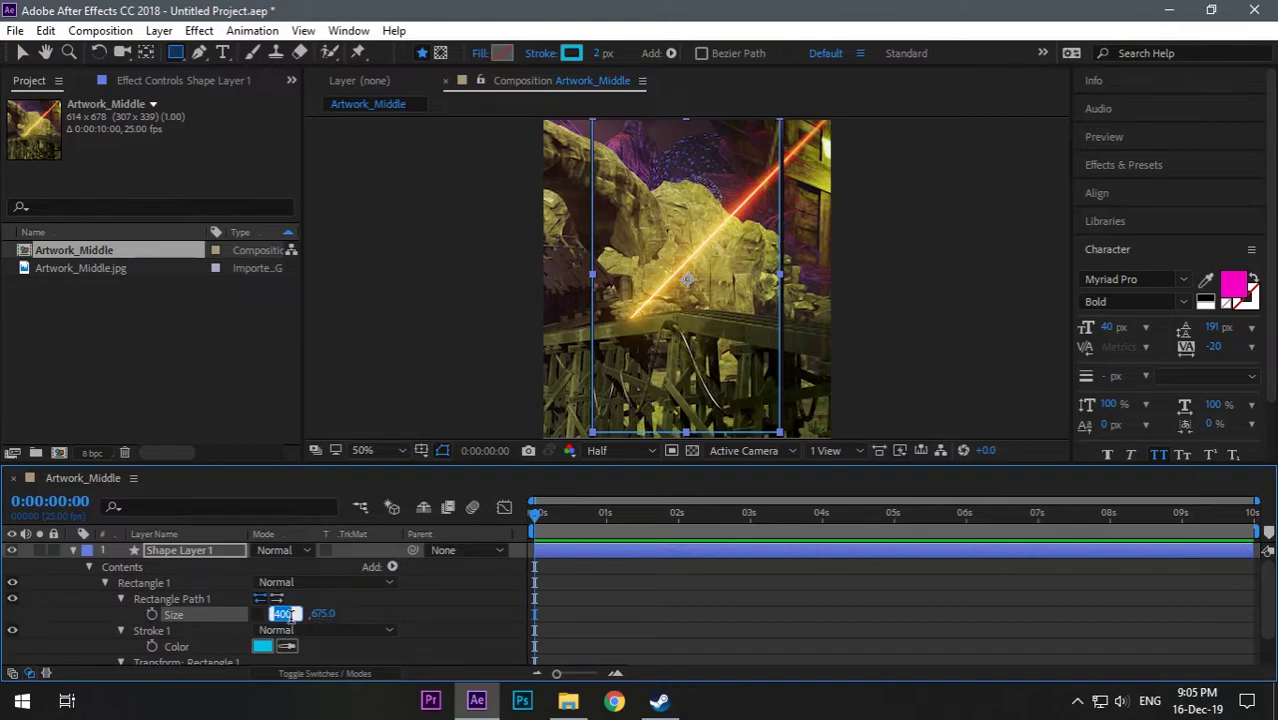
text(402)
key(Return)
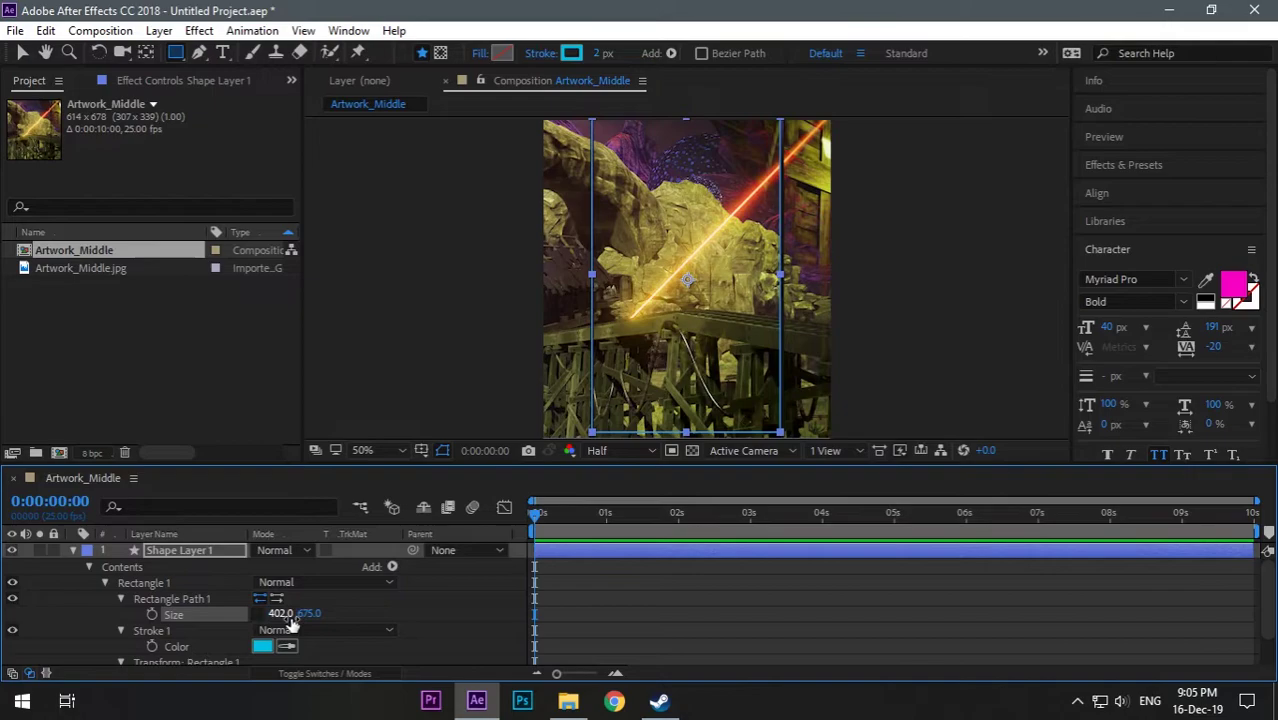
Select Shape Layer 1 with the Selection tool and open its Contents Add menu
click(71, 550)
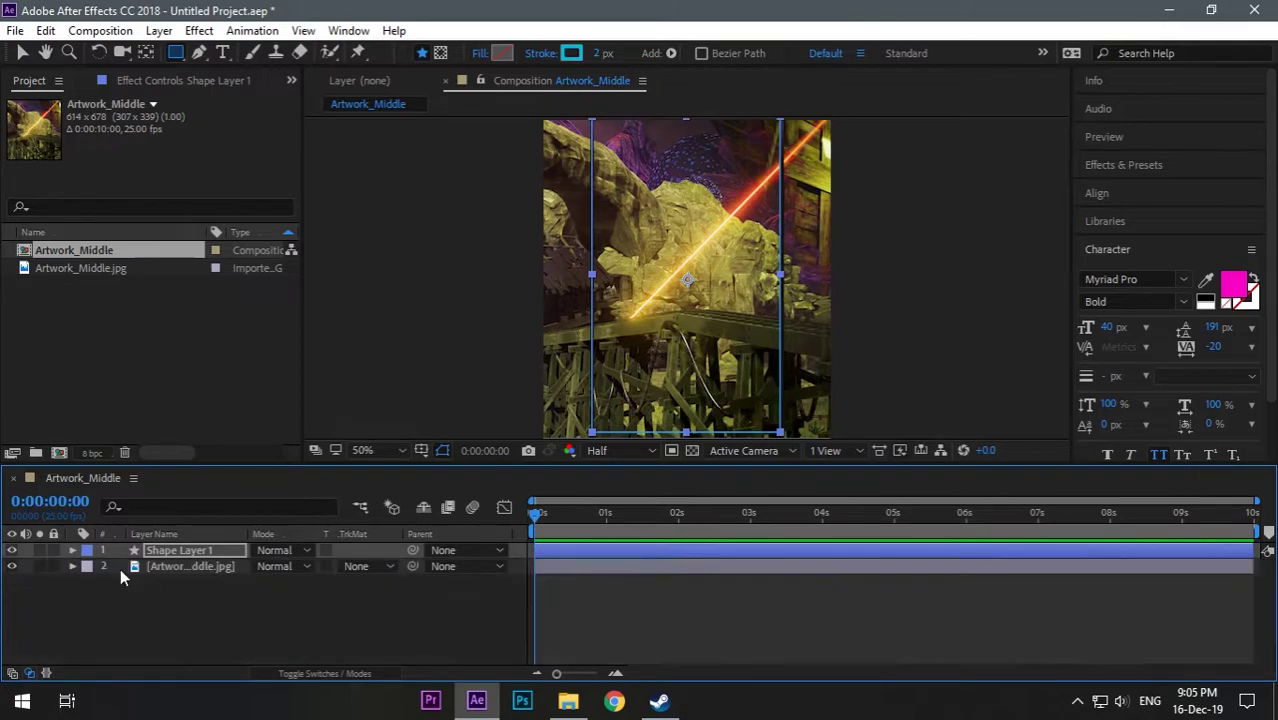
click(207, 623)
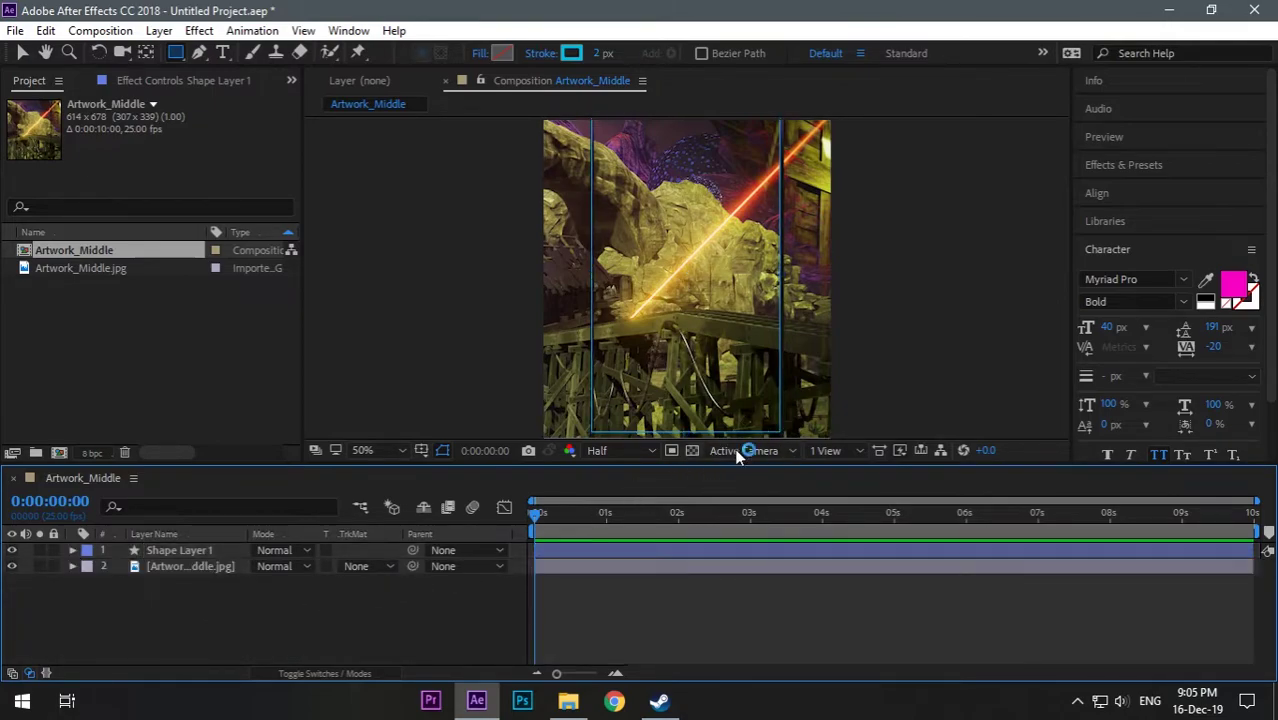
click(22, 52)
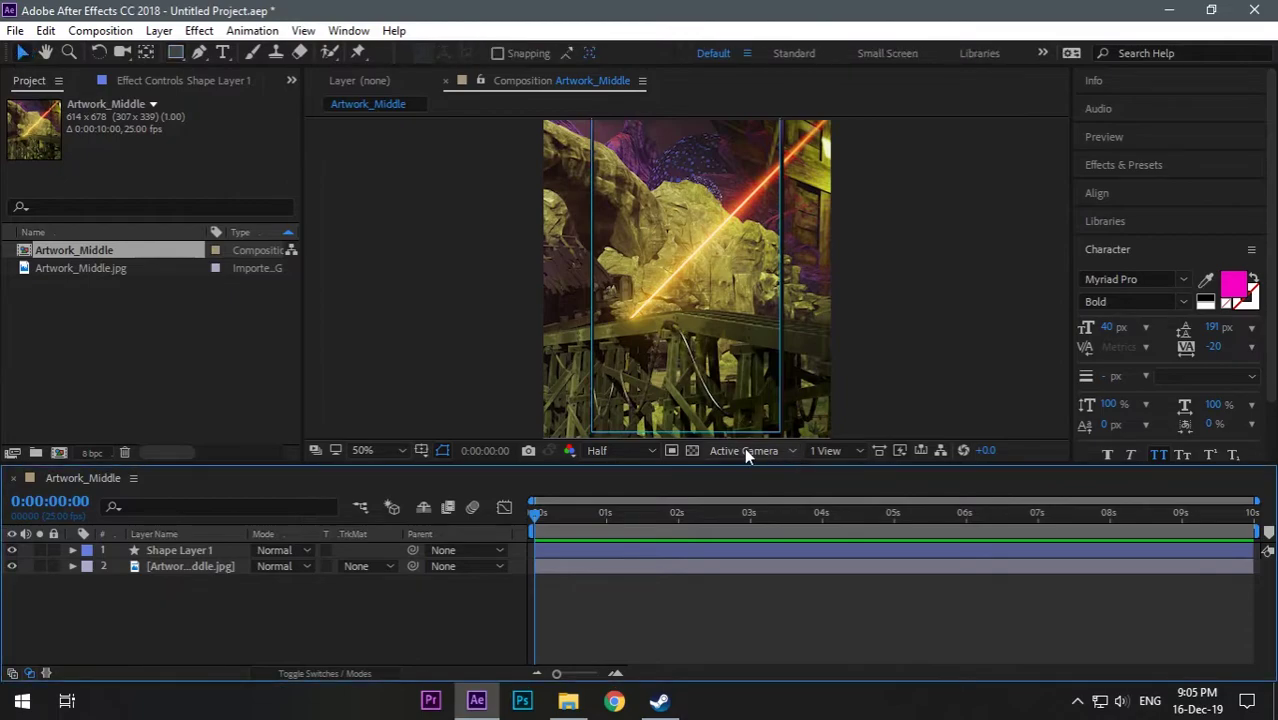
click(182, 551)
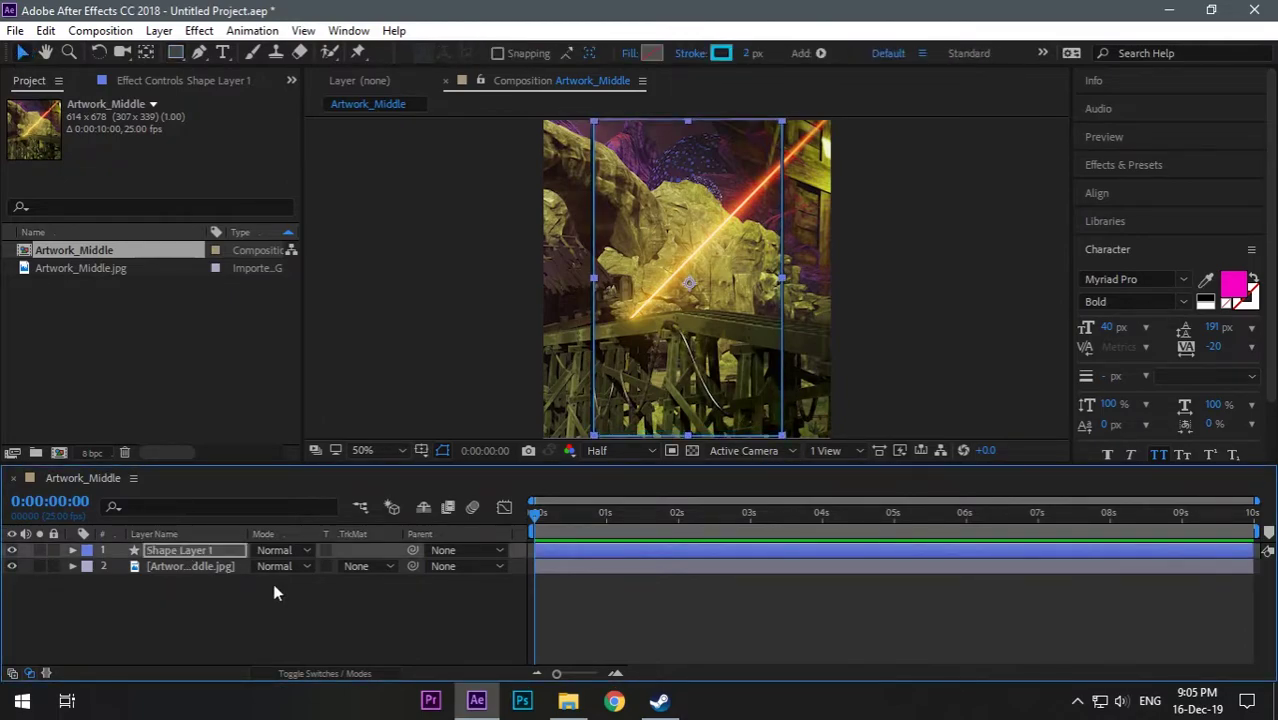
click(332, 609)
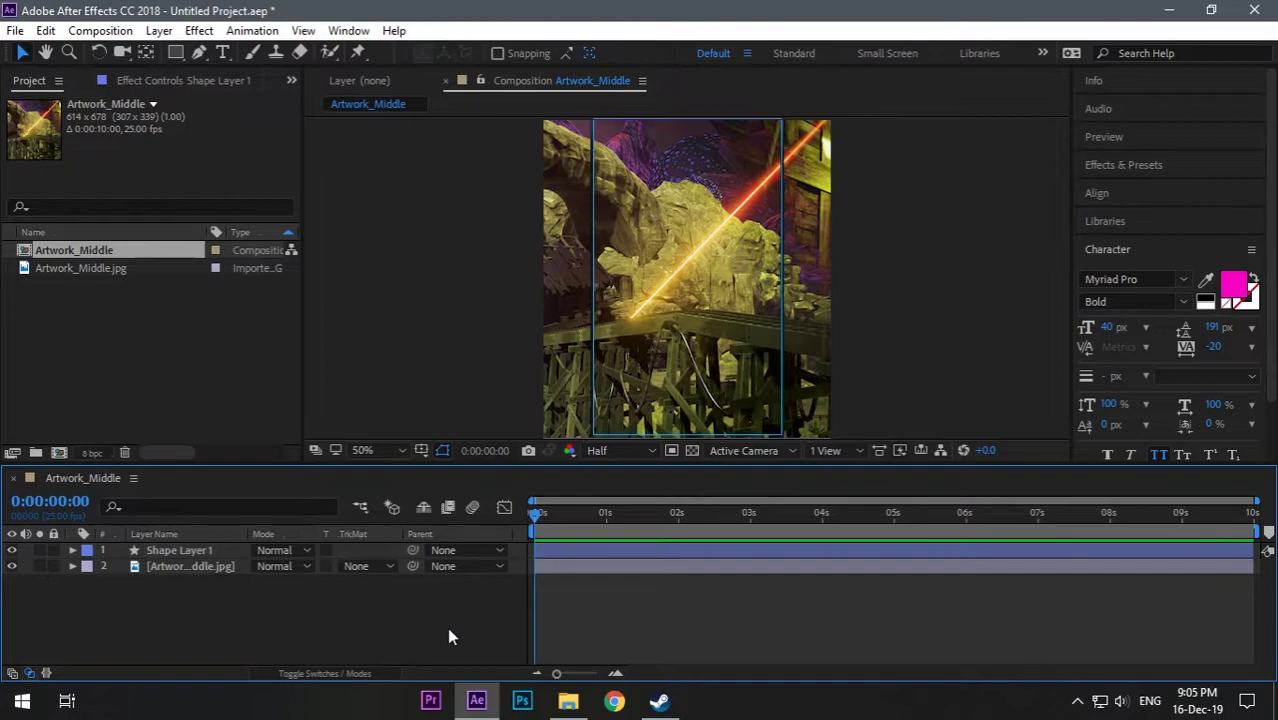
click(208, 548)
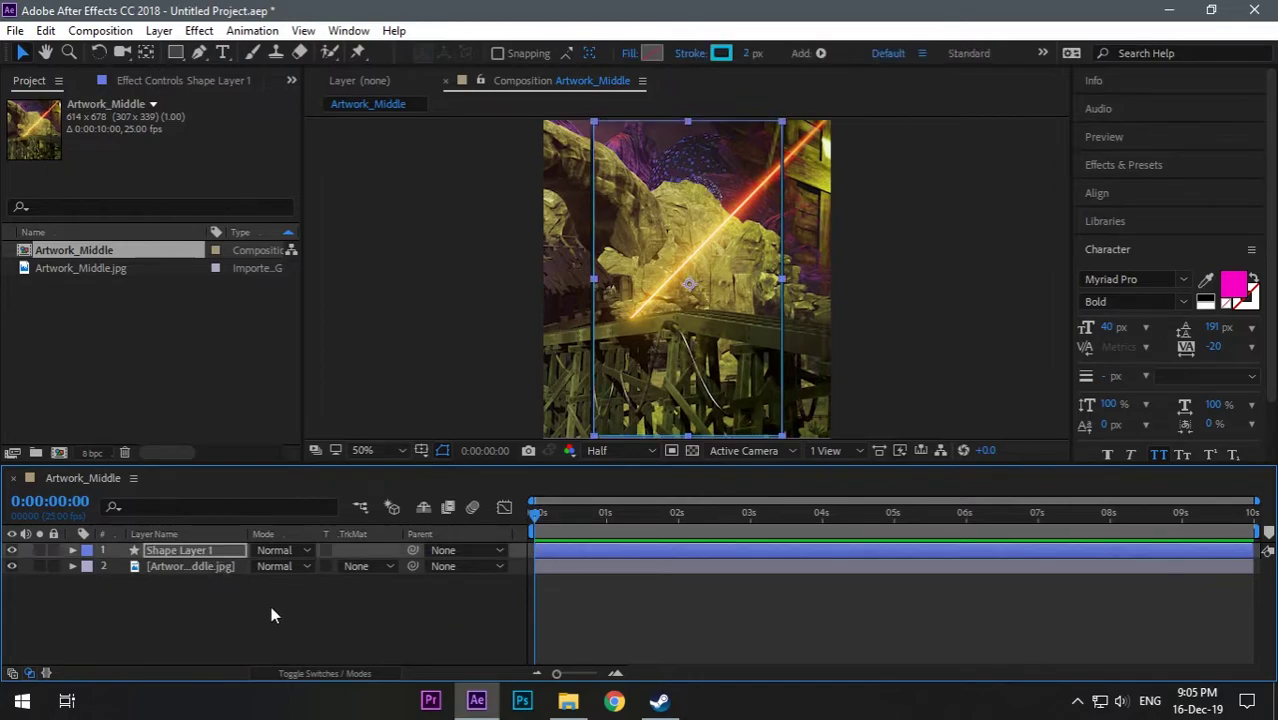
click(272, 610)
scroll(590, 308, up, 2)
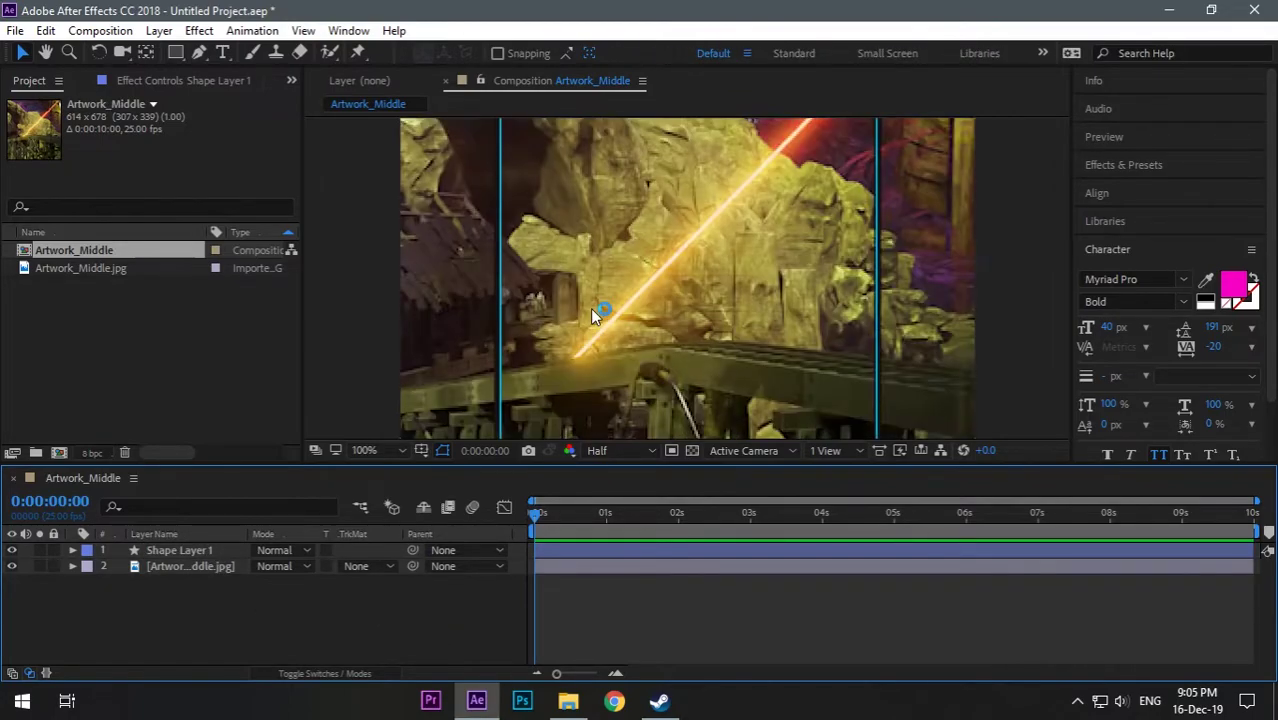
scroll(590, 308, down, 4)
scroll(640, 307, up, 2)
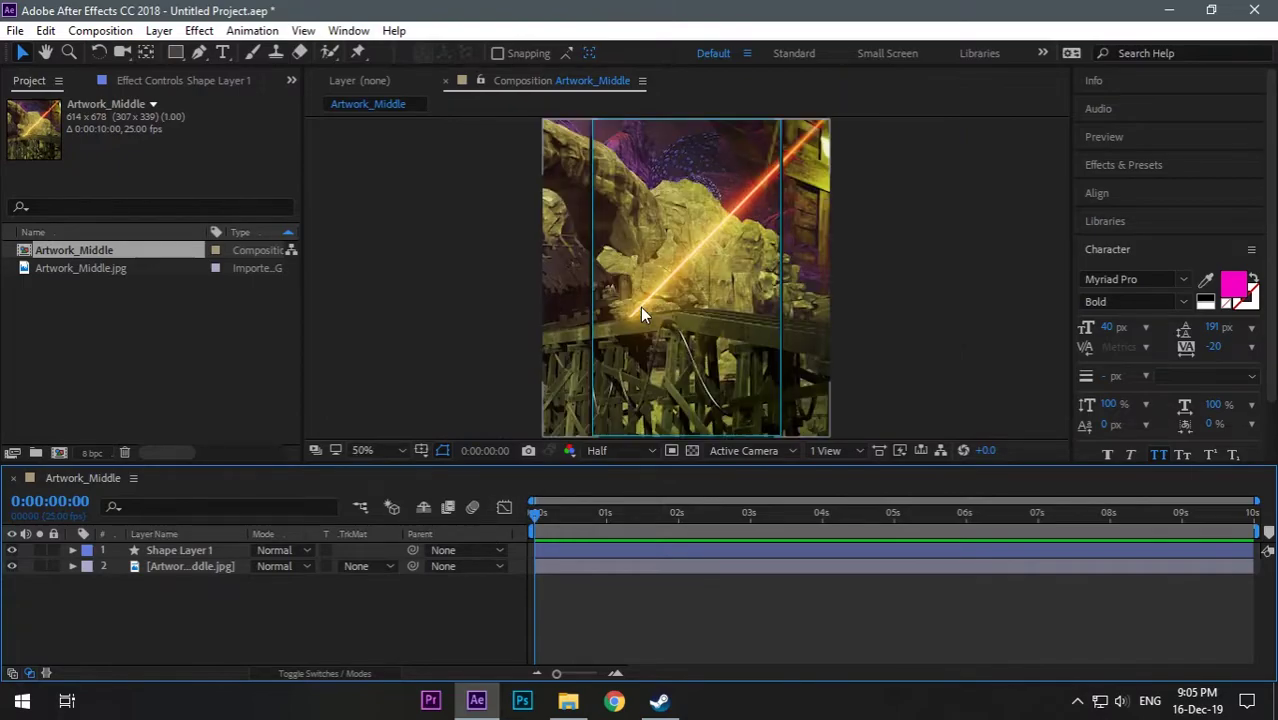
click(224, 551)
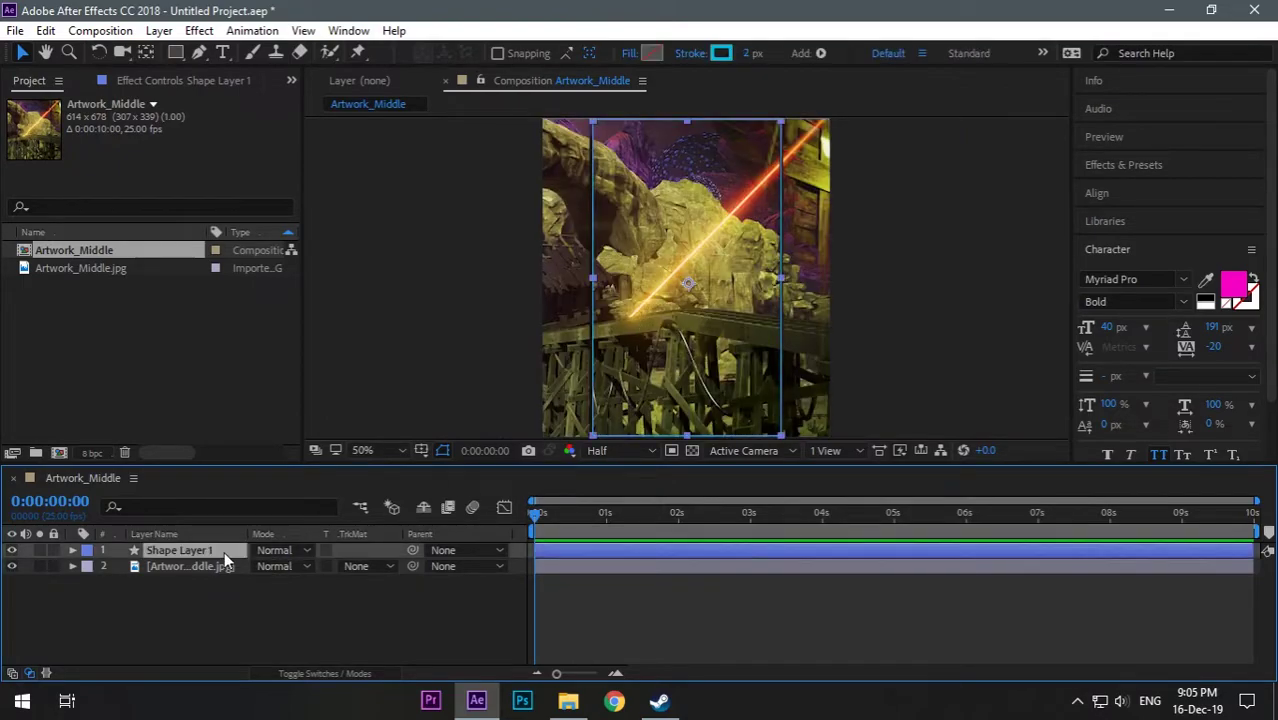
click(72, 550)
click(391, 566)
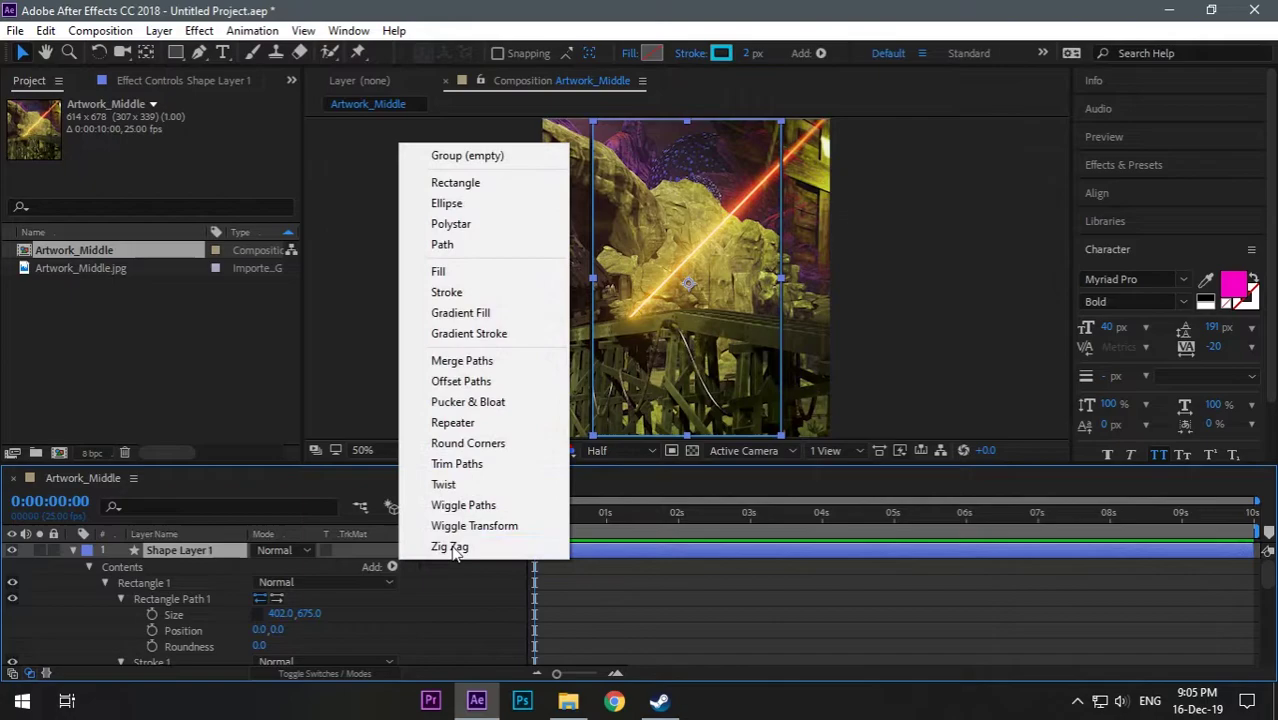
Add Trim Paths to the rectangle and set its Start to 93%
click(470, 461)
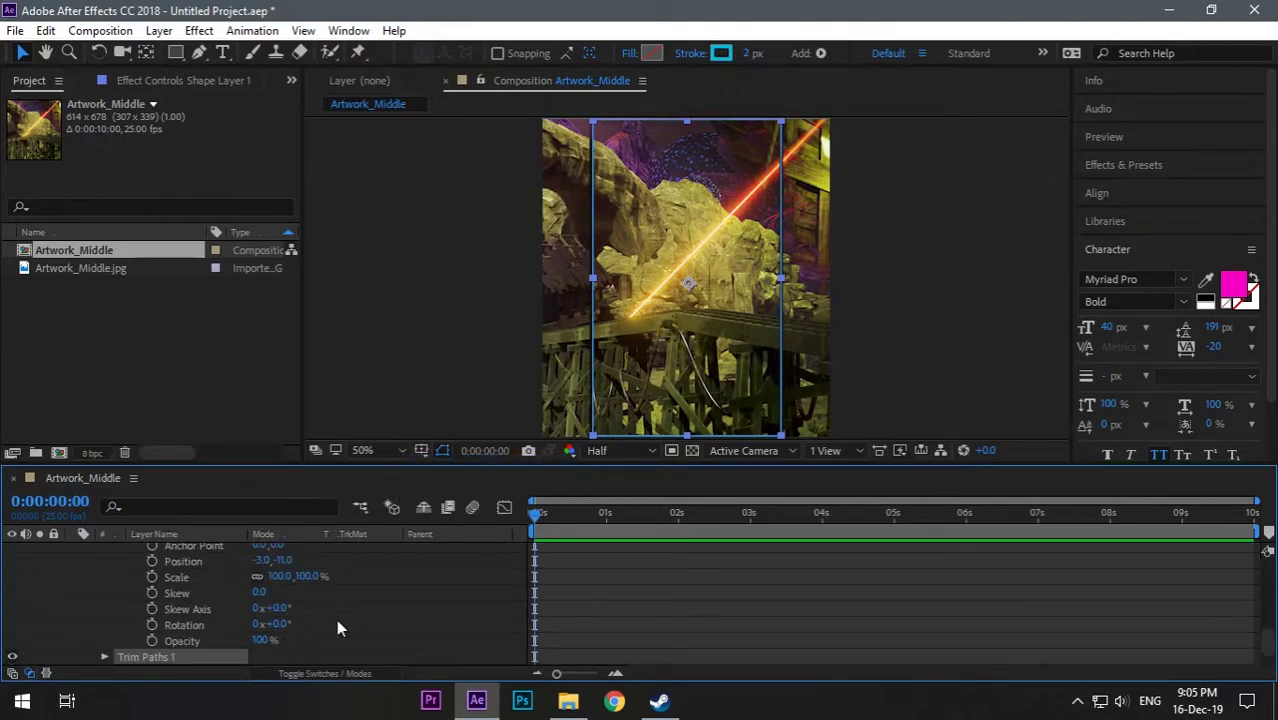
scroll(344, 617, down, 1)
click(104, 625)
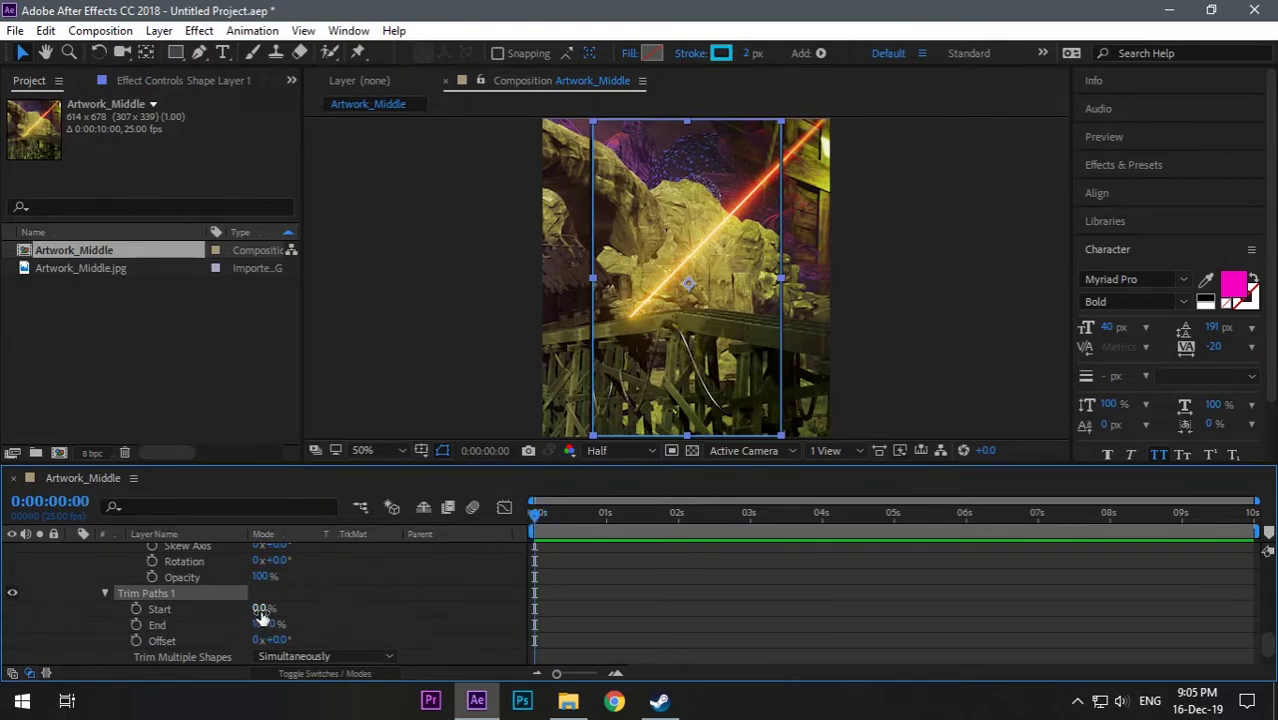
drag(259, 614, 352, 607)
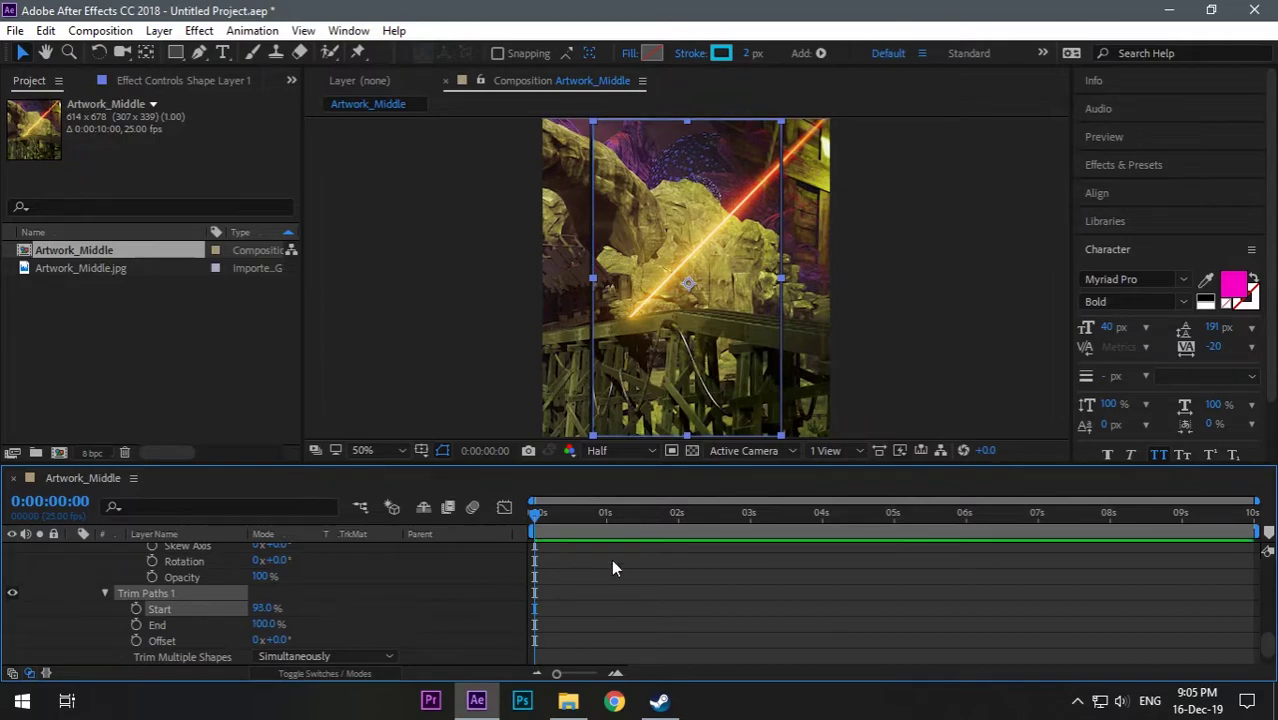
click(978, 338)
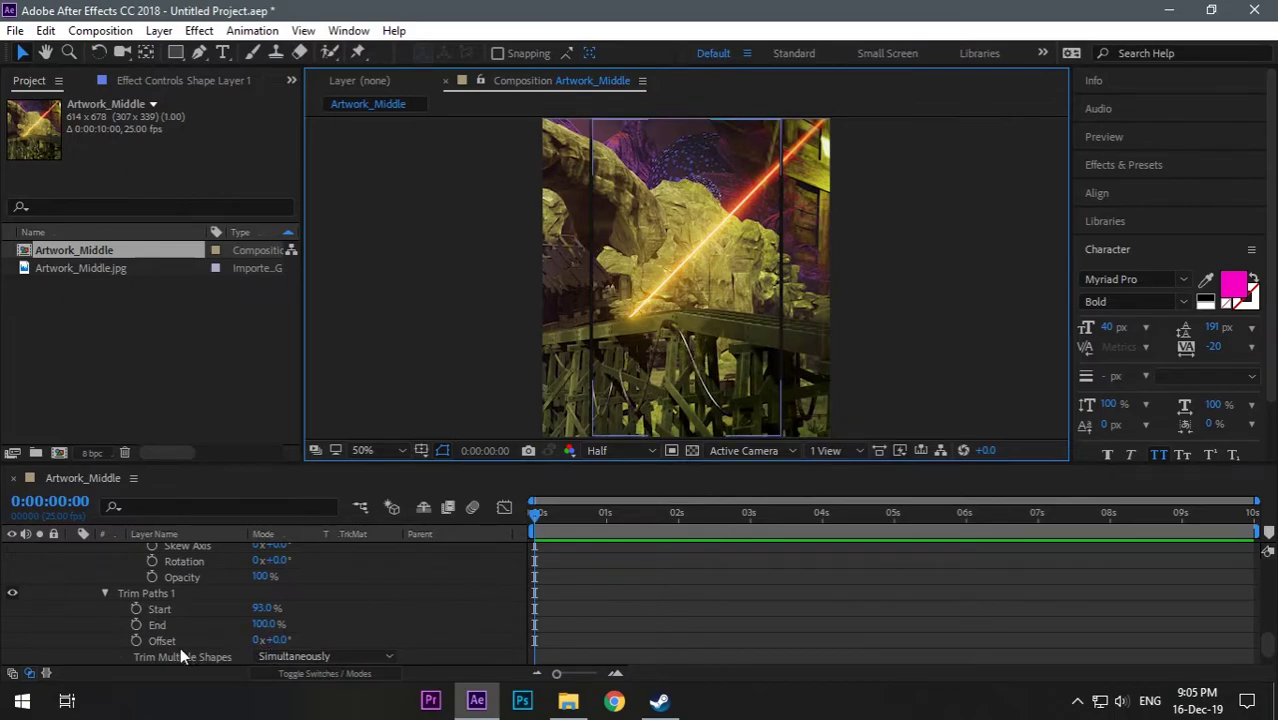
Keyframe the Trim Paths Offset from 0 at 0:00 to 360° at 9:24
click(135, 640)
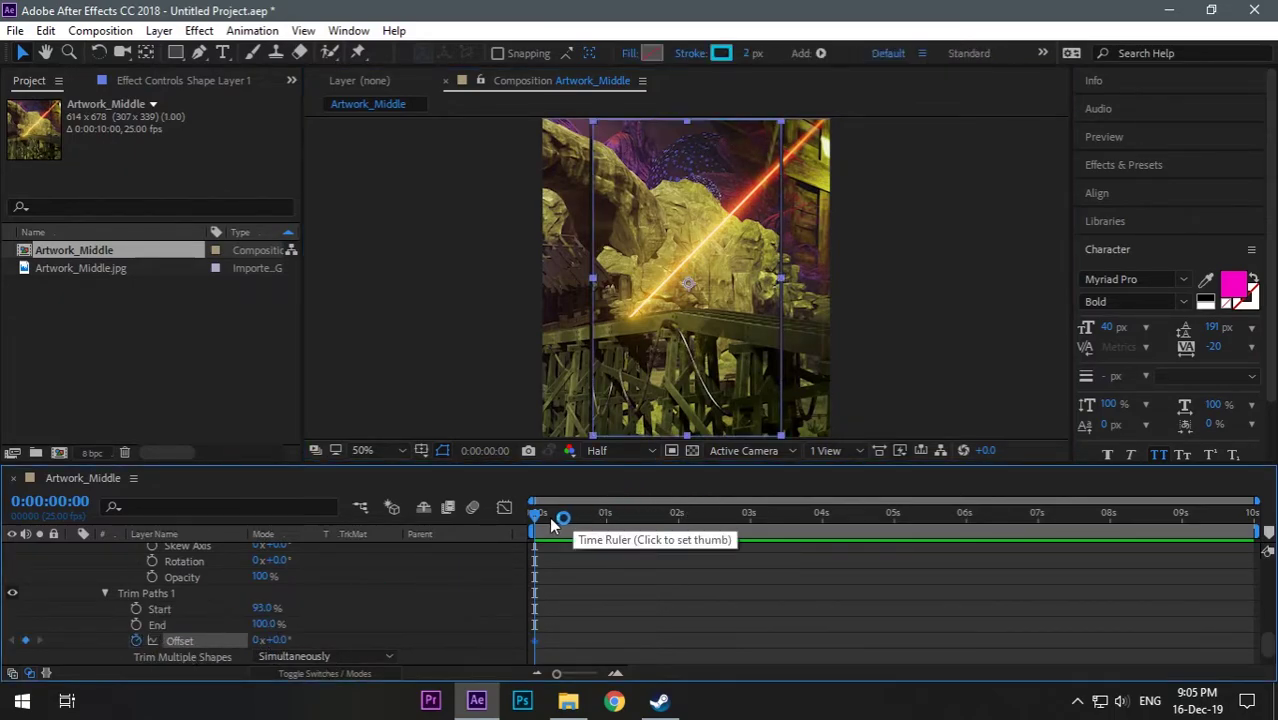
drag(537, 520, 1268, 548)
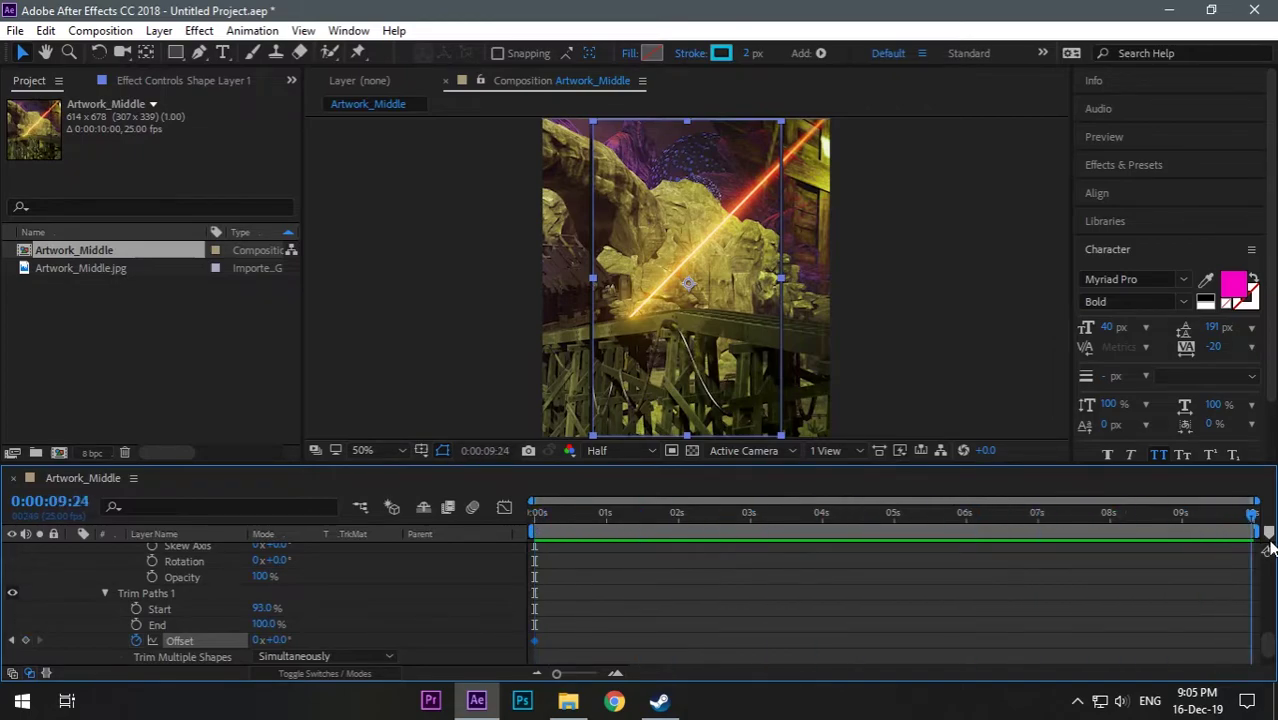
click(277, 641)
text(360)
key(Return)
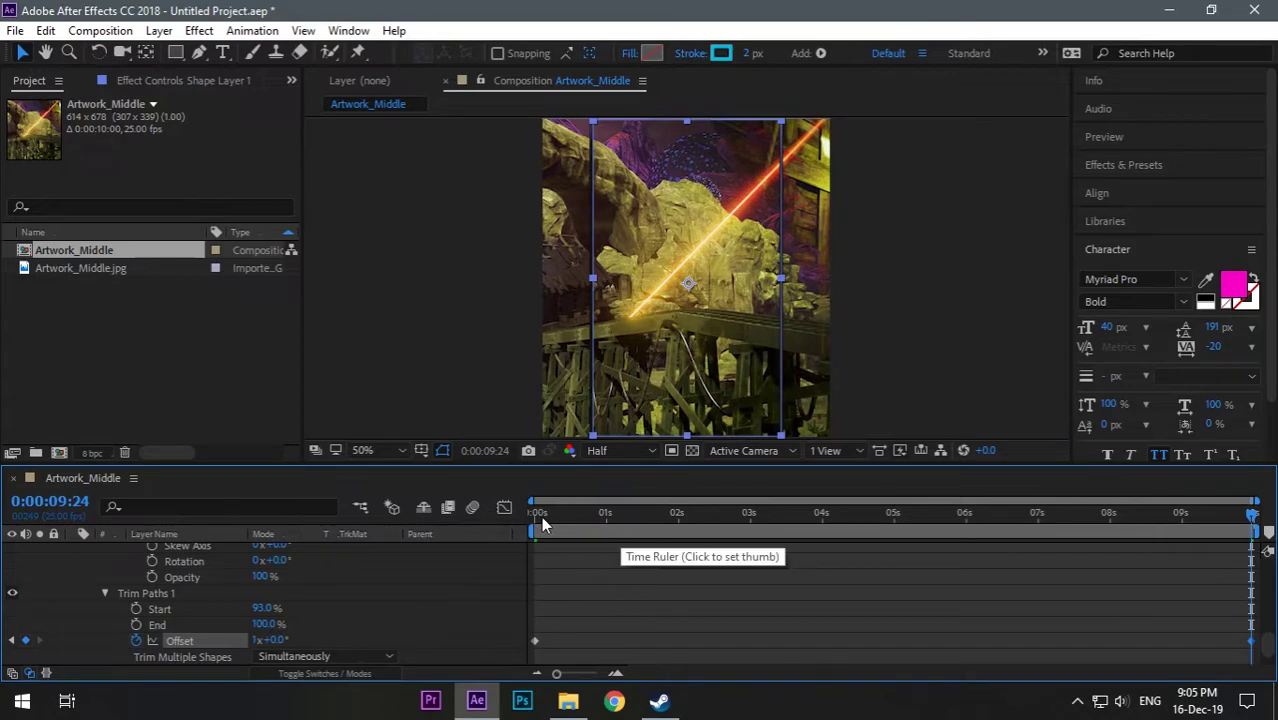
click(907, 364)
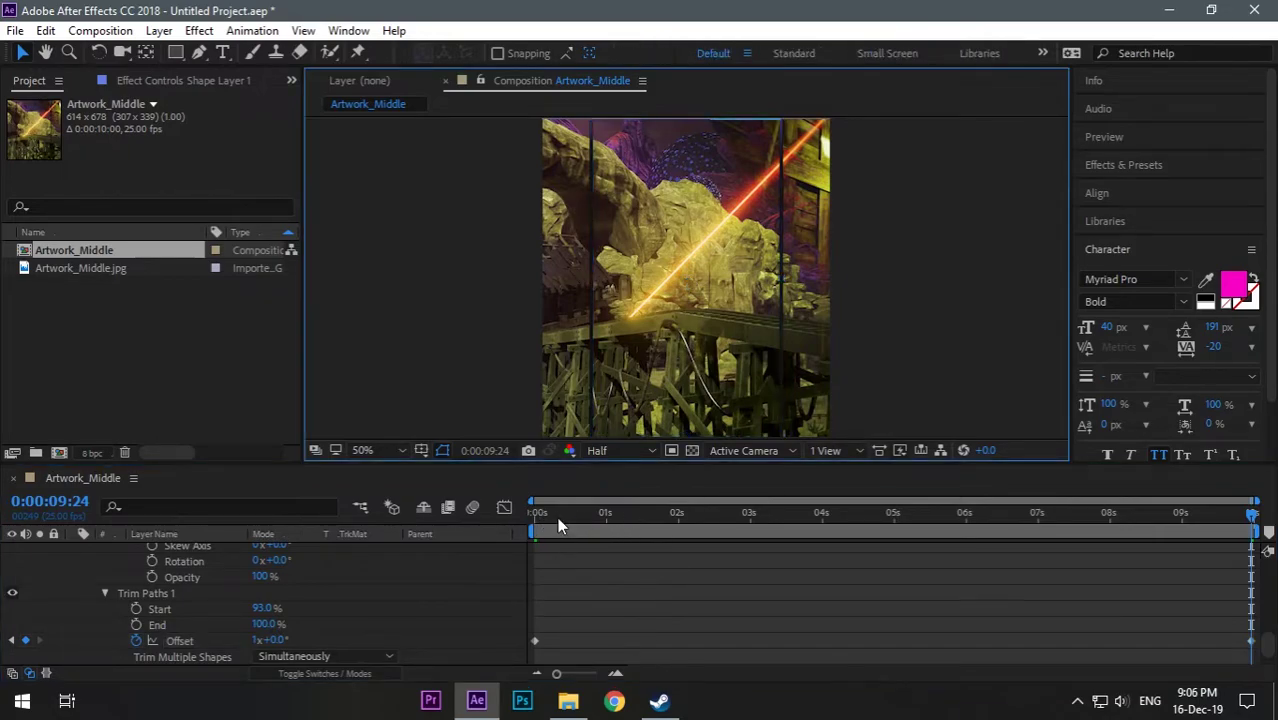
drag(557, 517, 534, 522)
scroll(150, 585, up, 6)
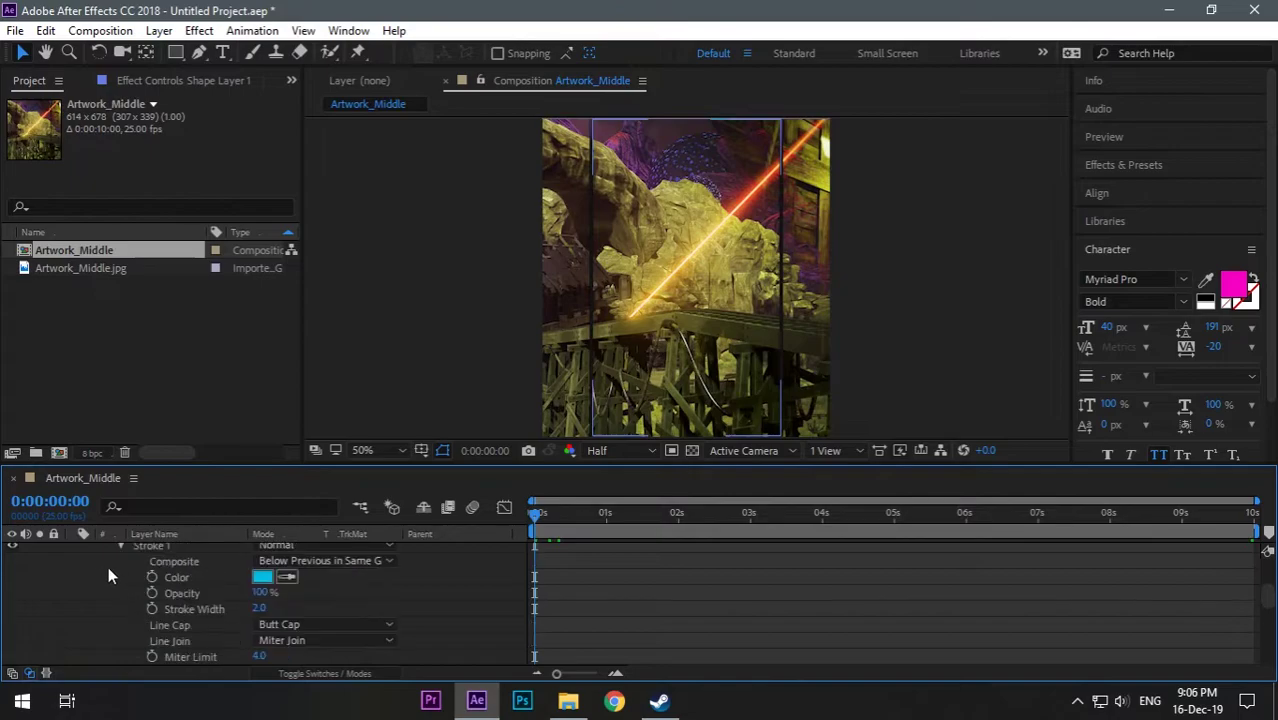
scroll(110, 576, up, 3)
Preview the travelling cyan line, then set Shape Layer 1's rectangle width to 400
click(74, 551)
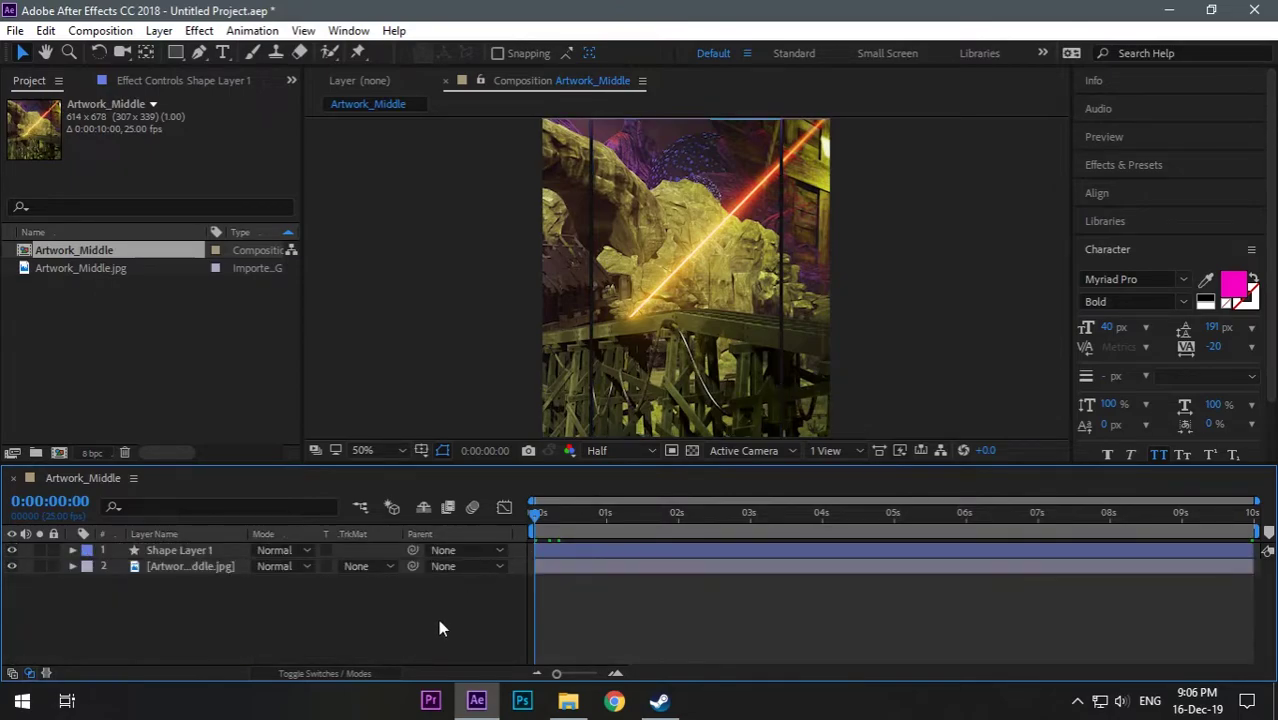
key(space)
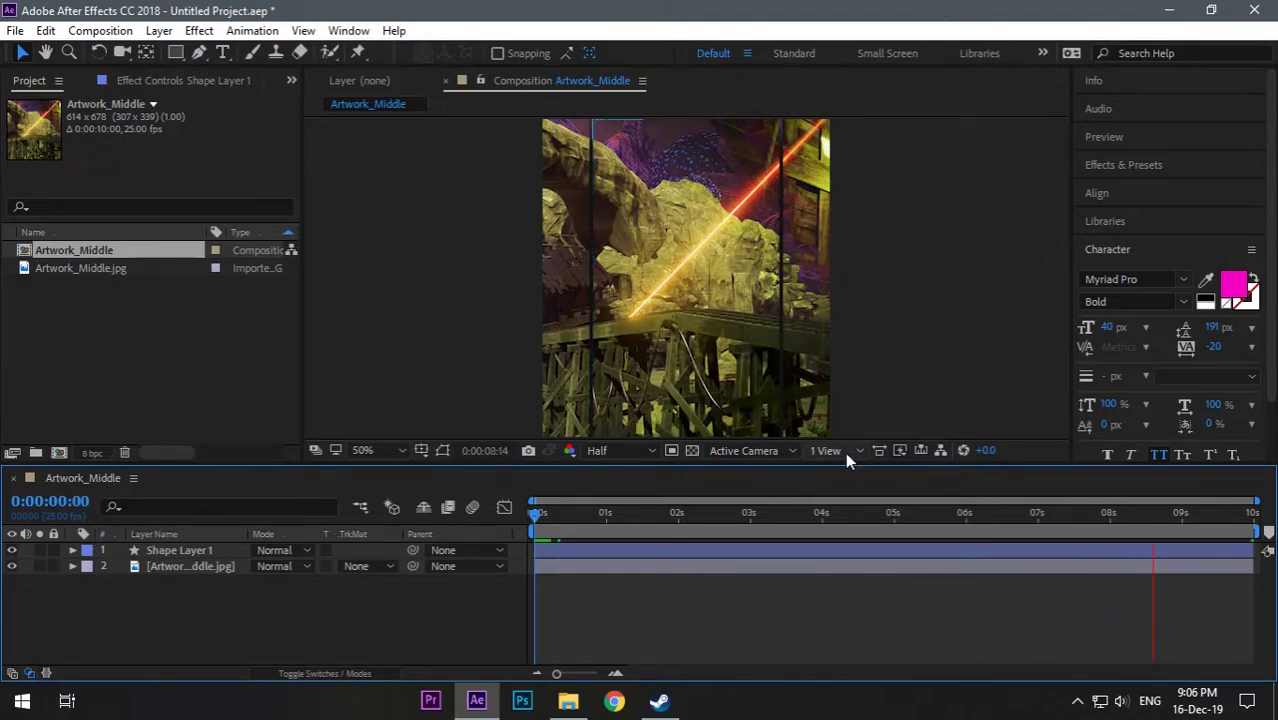
click(171, 555)
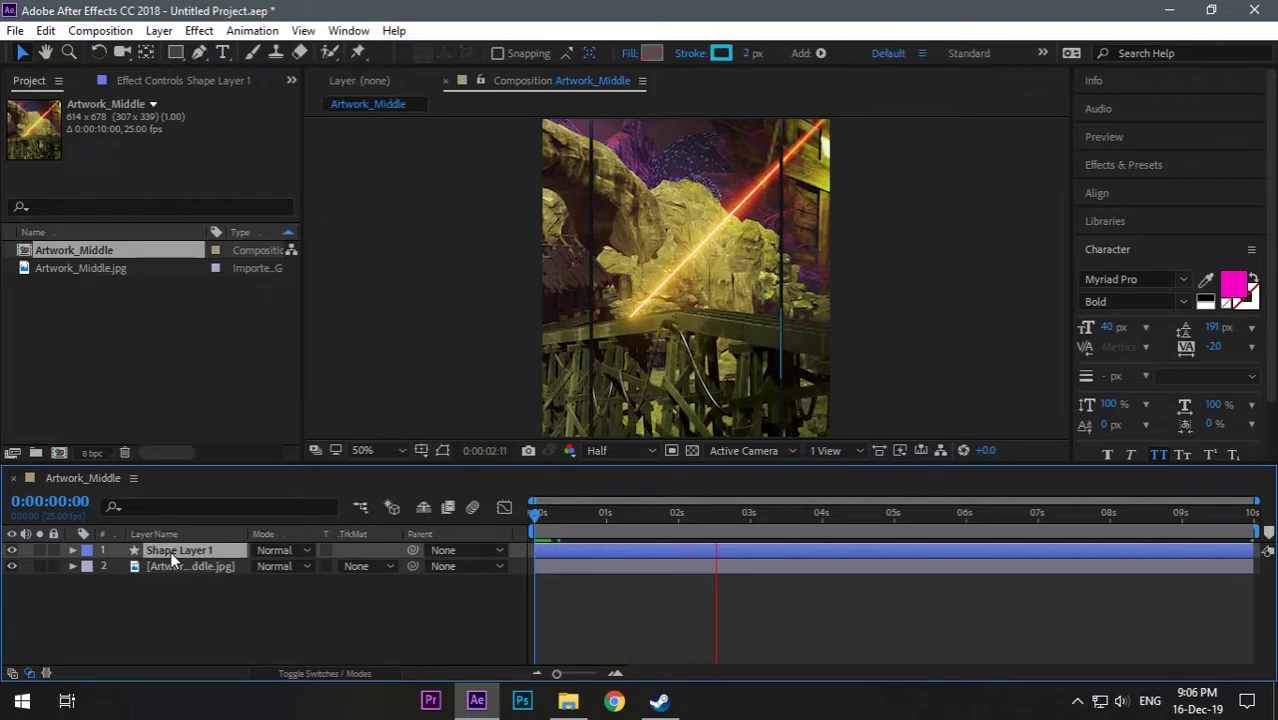
key(u)
key(u)
click(282, 614)
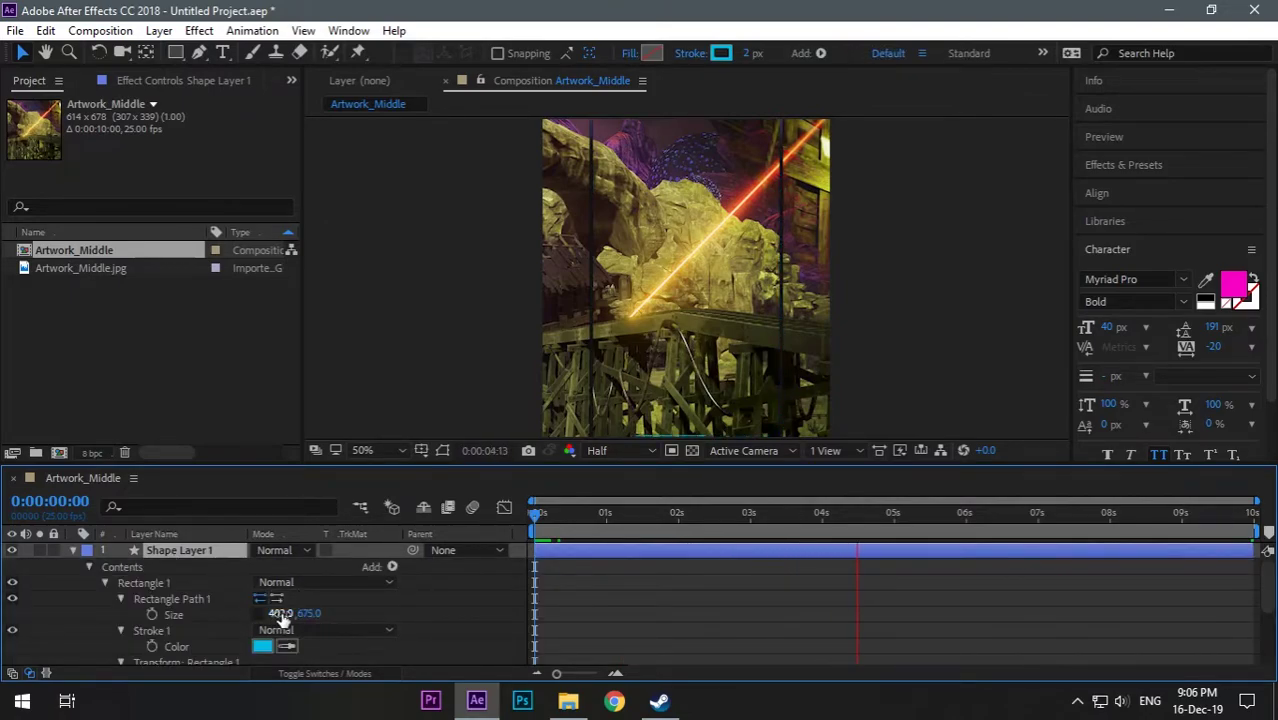
text(400)
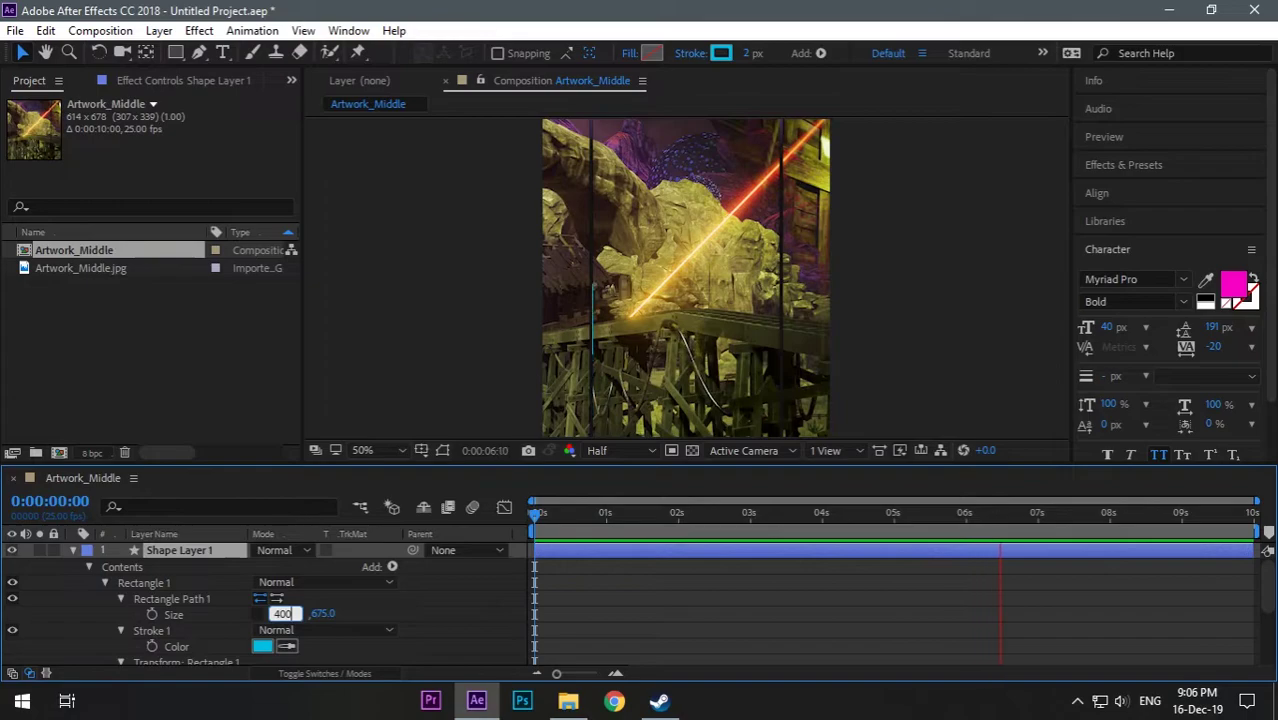
key(Return)
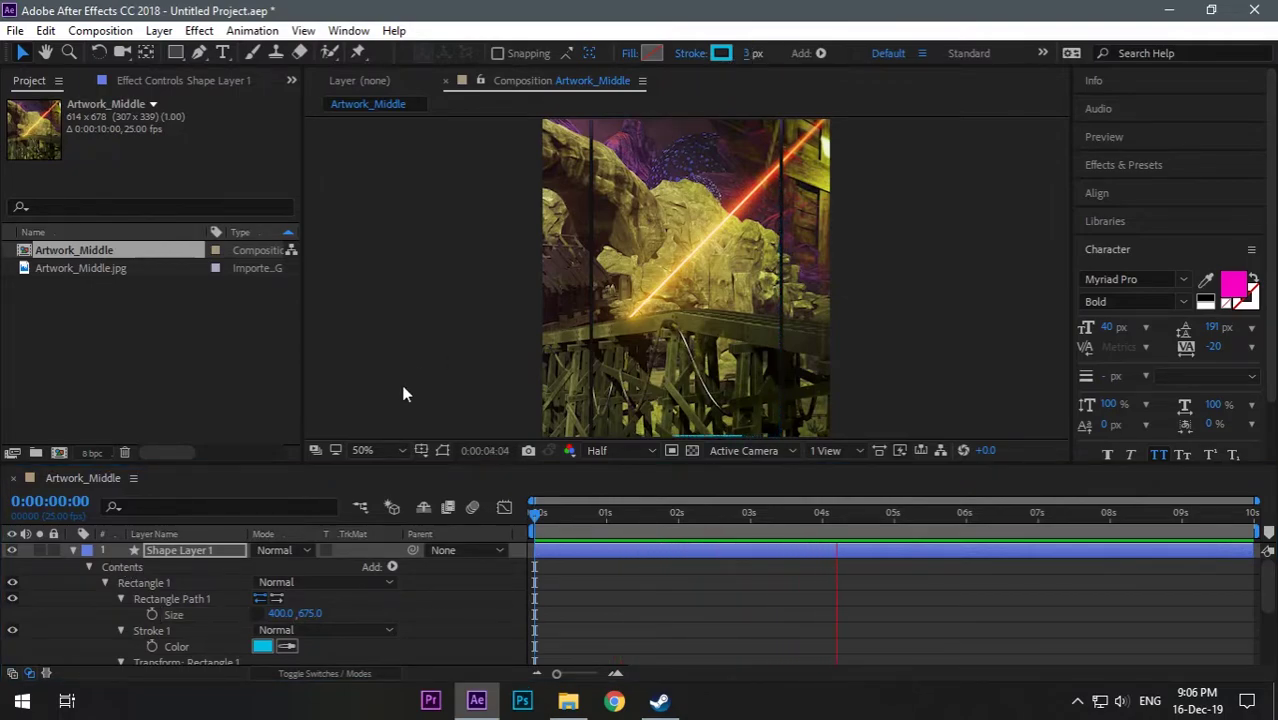
click(72, 550)
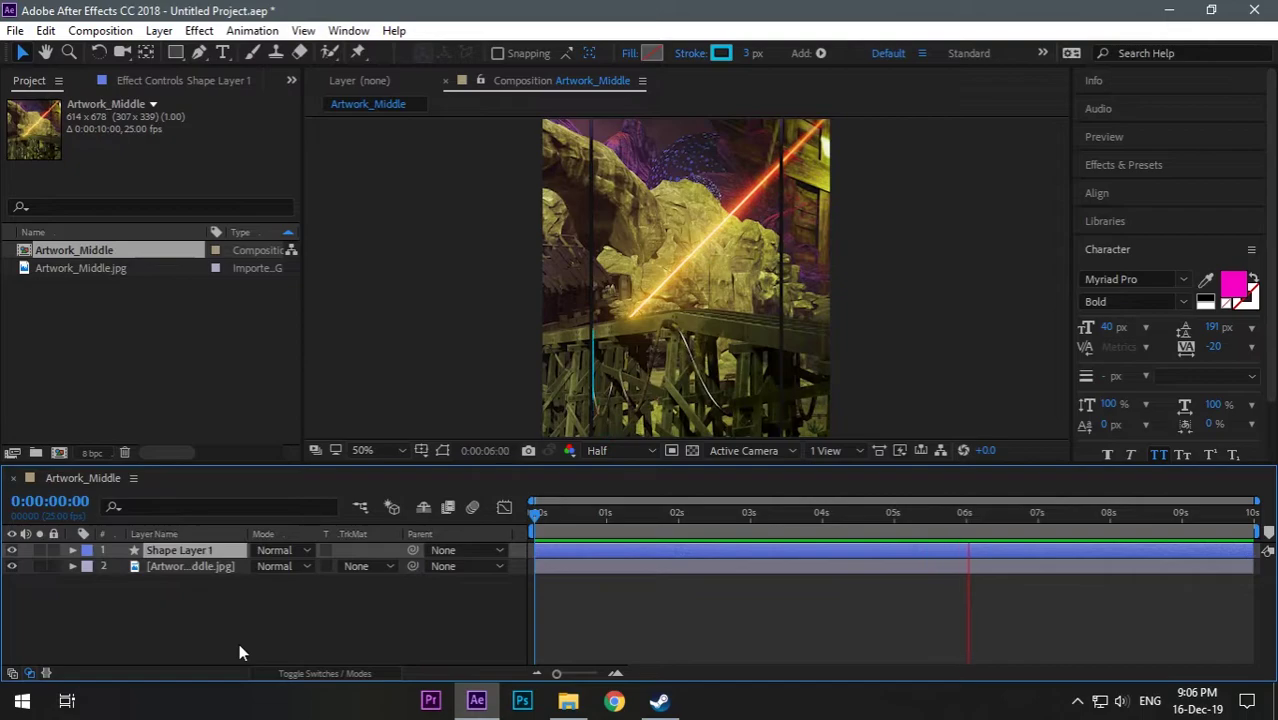
Stop the preview and duplicate Shape Layer 1 into Shape Layer 2
click(239, 643)
click(222, 570)
click(222, 547)
key(space)
click(212, 564)
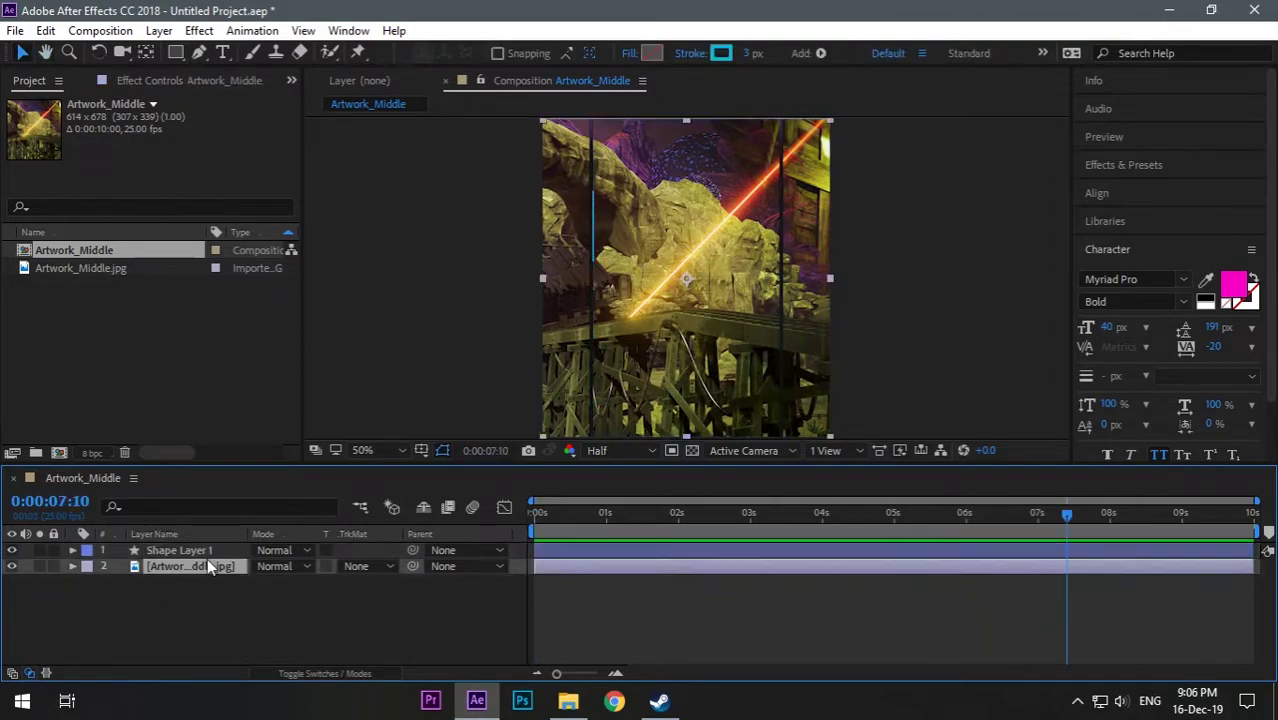
click(215, 536)
click(218, 550)
click(227, 613)
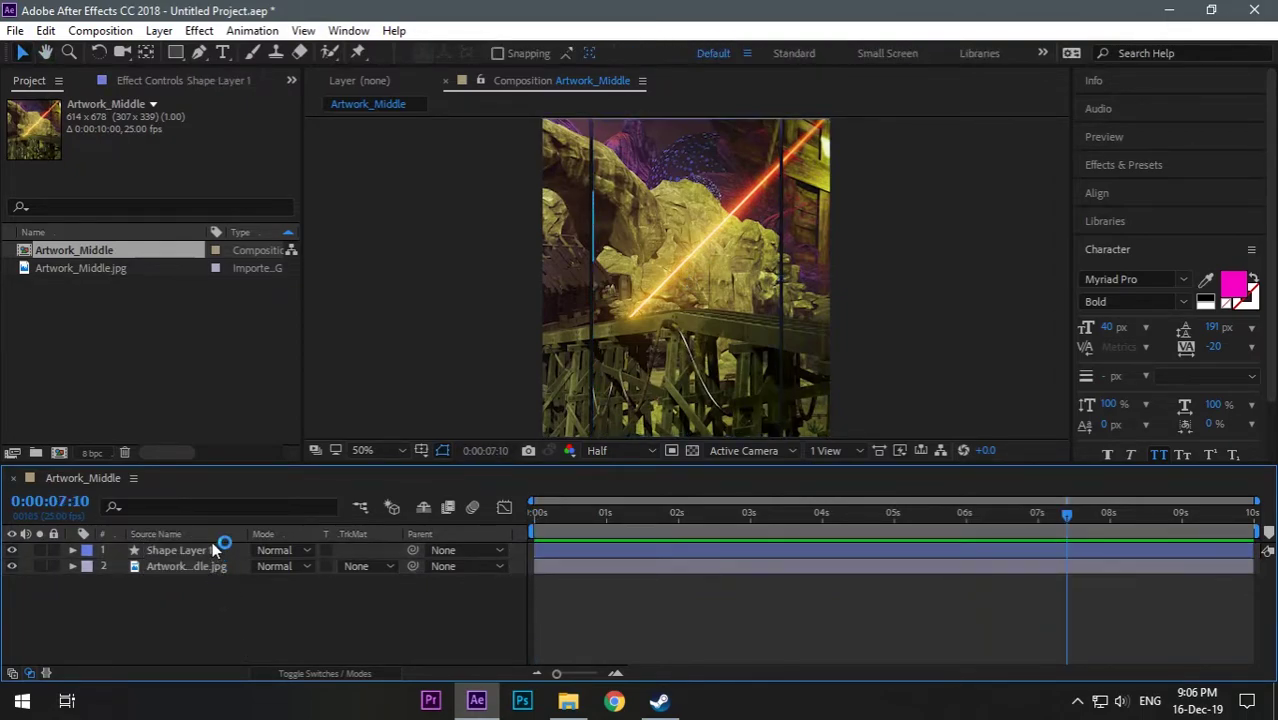
click(196, 548)
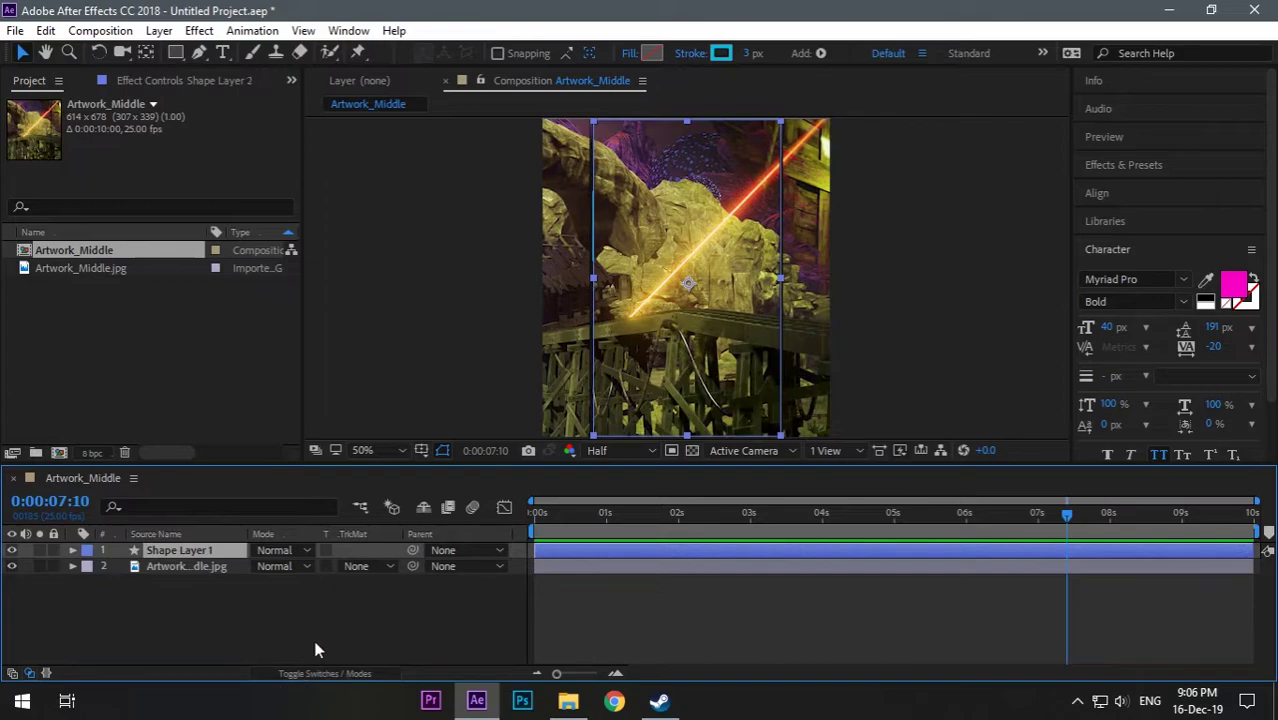
key(ctrl+d)
Set Shape Layer 2's rectangle width to 96 and nudge it onto the artwork's left edge
key(u)
key(u)
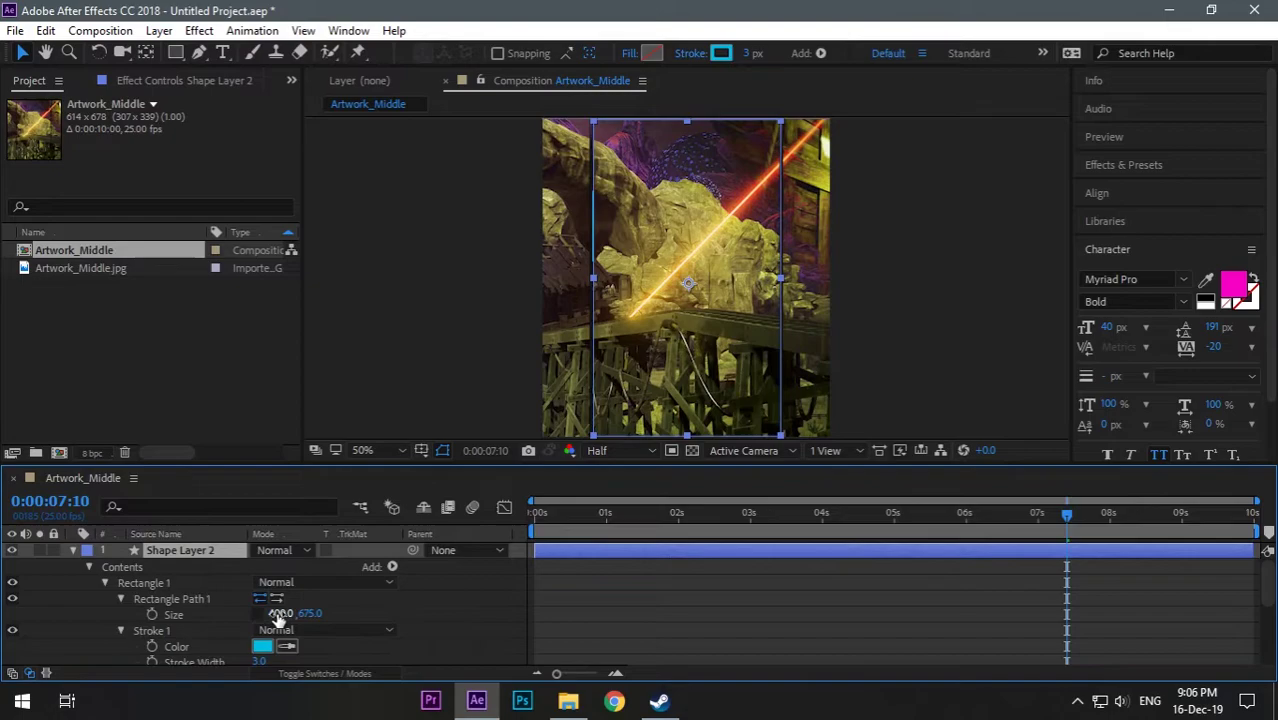
click(281, 613)
text(96)
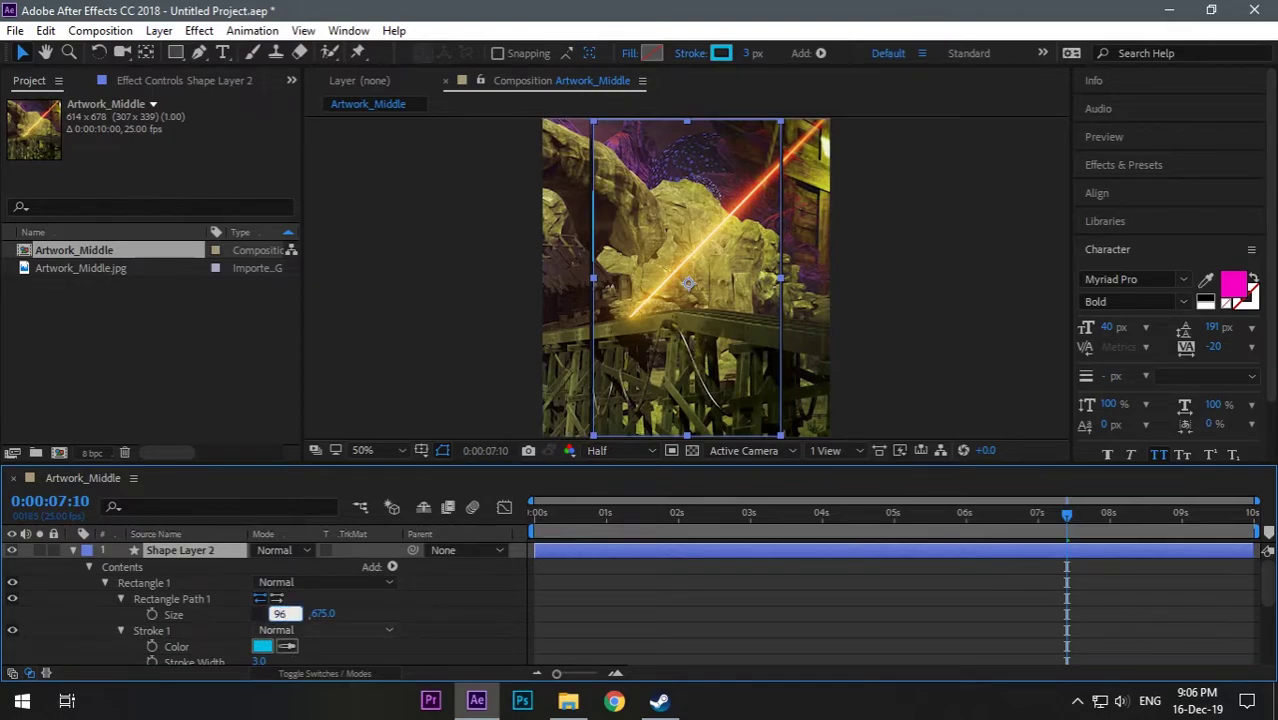
key(Return)
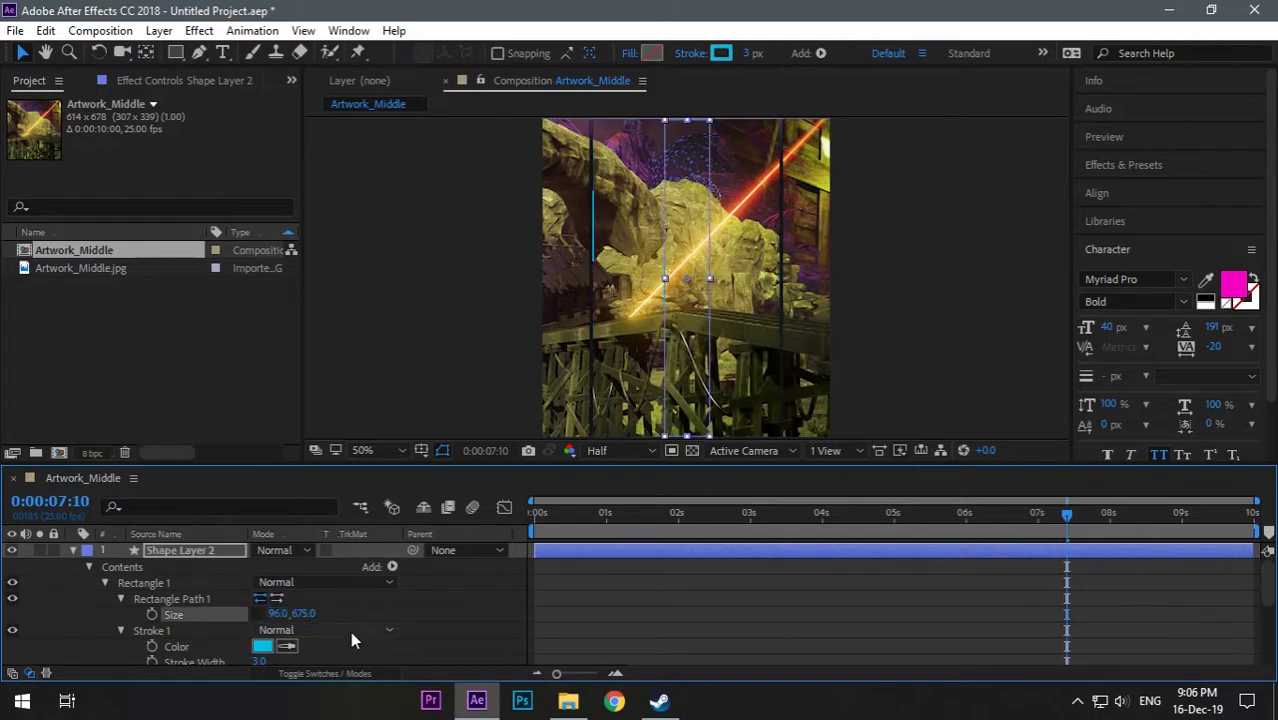
key(shift+Left)
key(shift+Left)
key(shift+Left)
key(shift+Left)
key(shift+Left)
key(shift+Left)
key(shift+Left)
key(shift+Left)
key(shift+Left)
key(shift+Left)
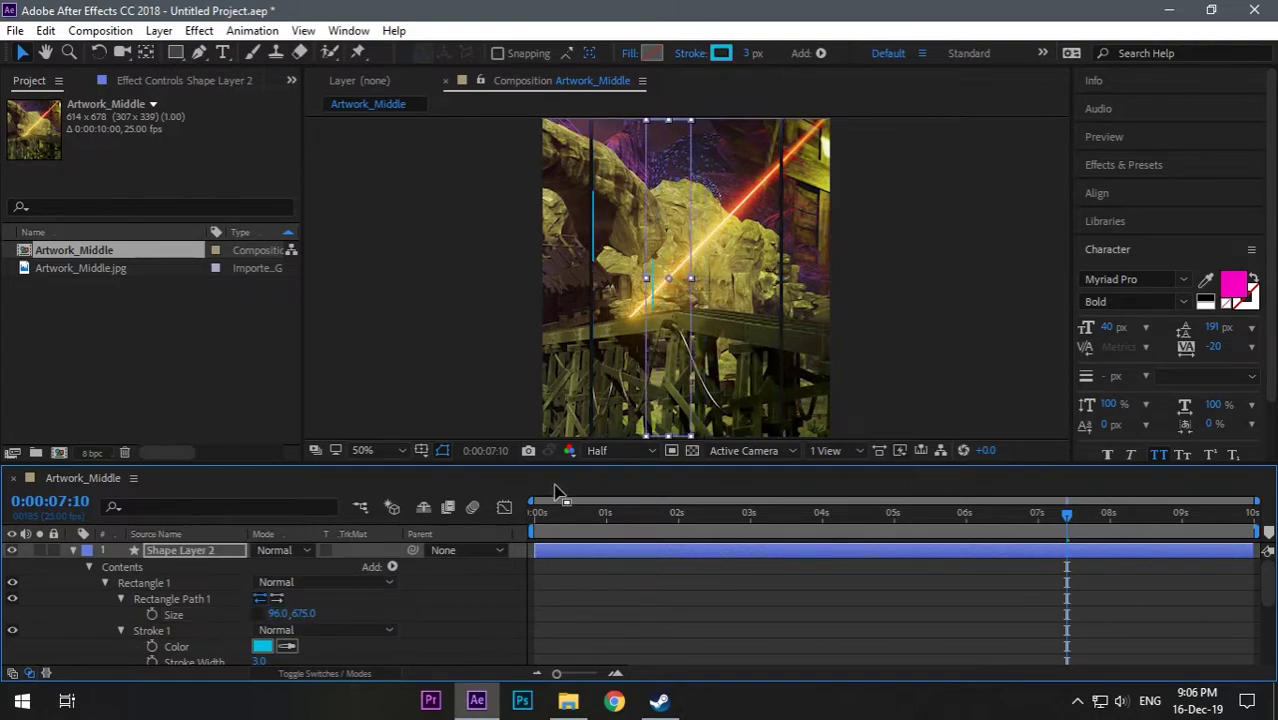
key(shift+Left)
key(shift+Left)
key(shift+Left)
key(shift+Left)
key(shift+Left)
key(shift+Left)
key(shift+Left)
key(shift+Left)
key(shift+Left)
key(shift+Left)
key(shift+Left)
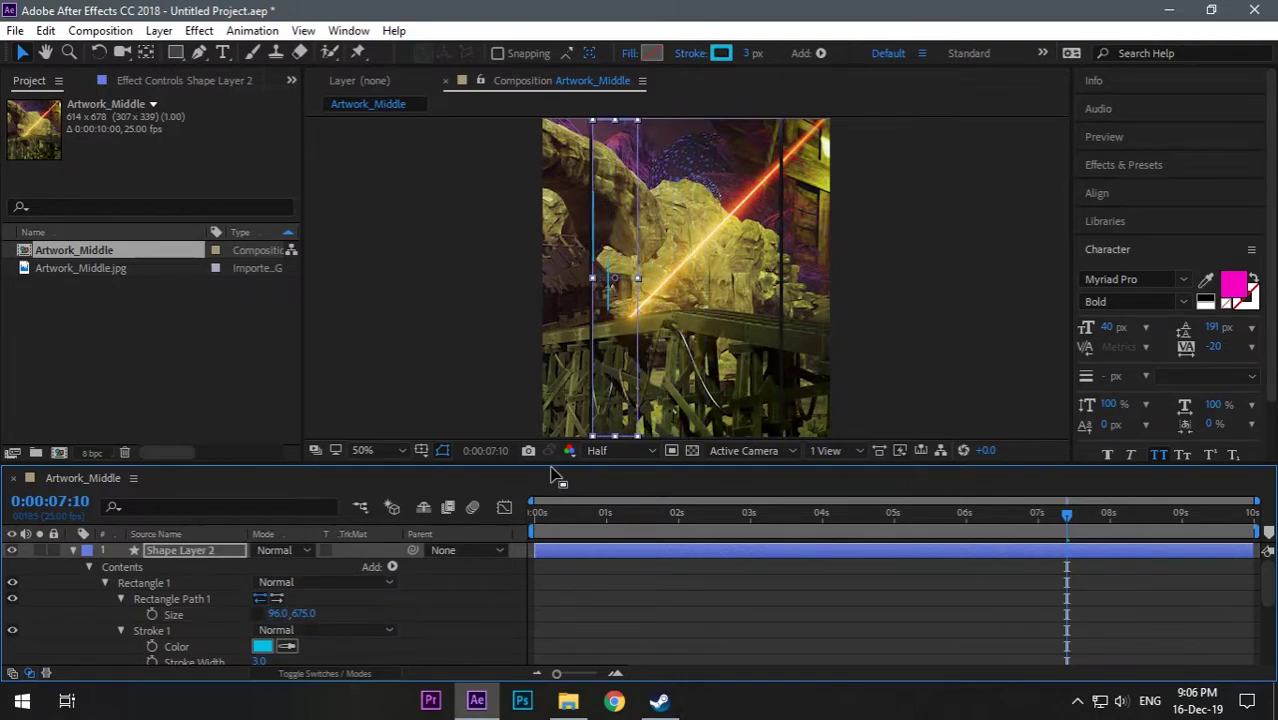
key(shift+Left)
key(shift+Left)
key(shift+Left)
key(shift+Left)
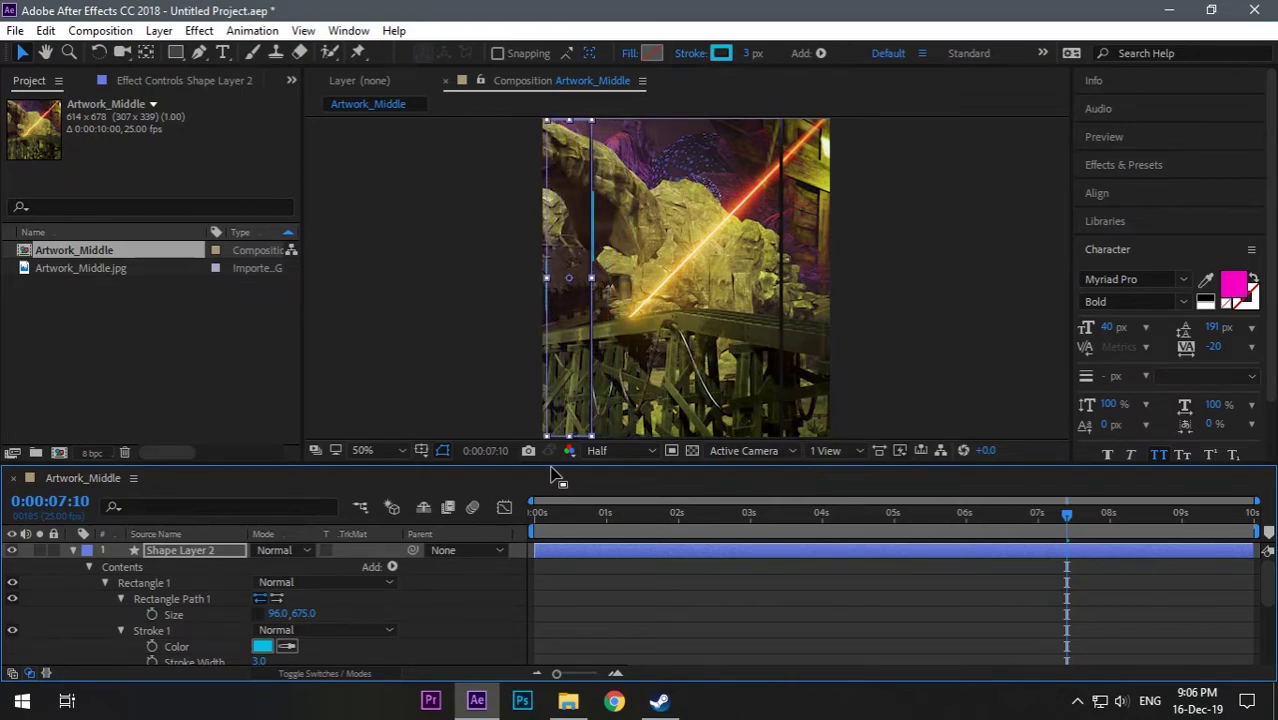
Preview both travelling cyan lines from the start of the timeline
click(73, 551)
key(Home)
key(space)
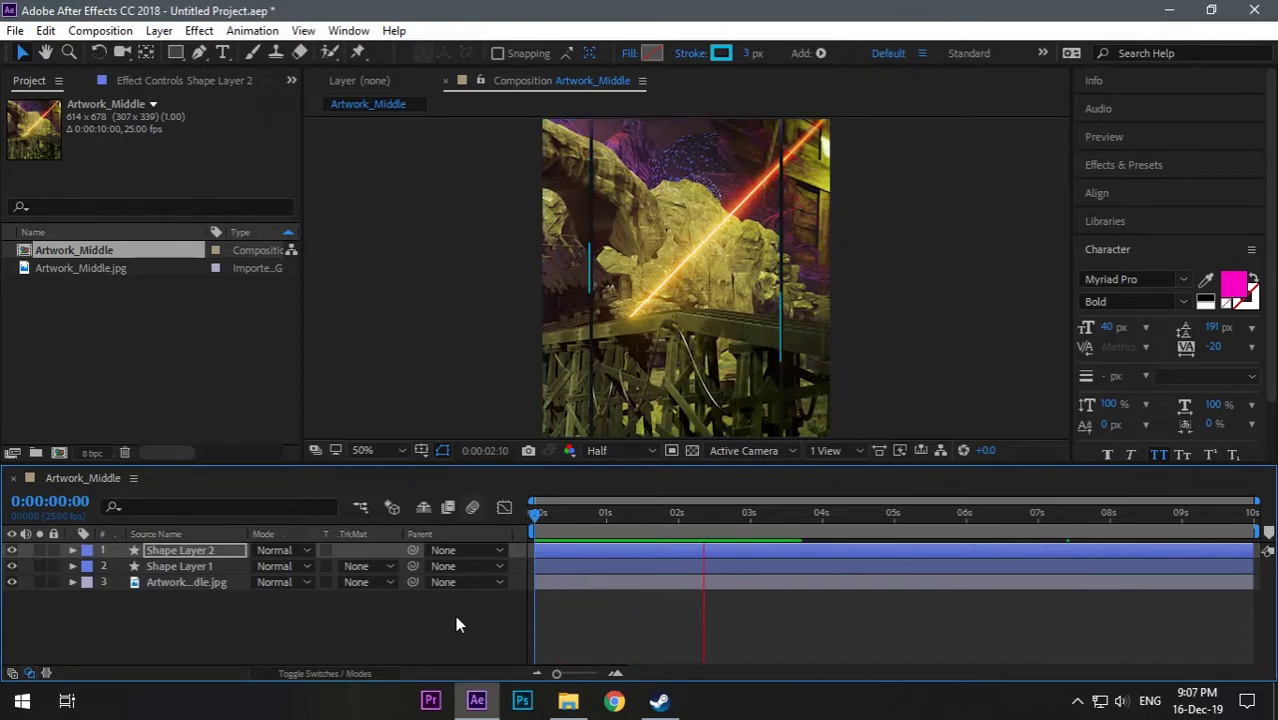
Reveal Shape Layer 2's Trim Paths and raise its Start to 95%
click(190, 552)
key(u)
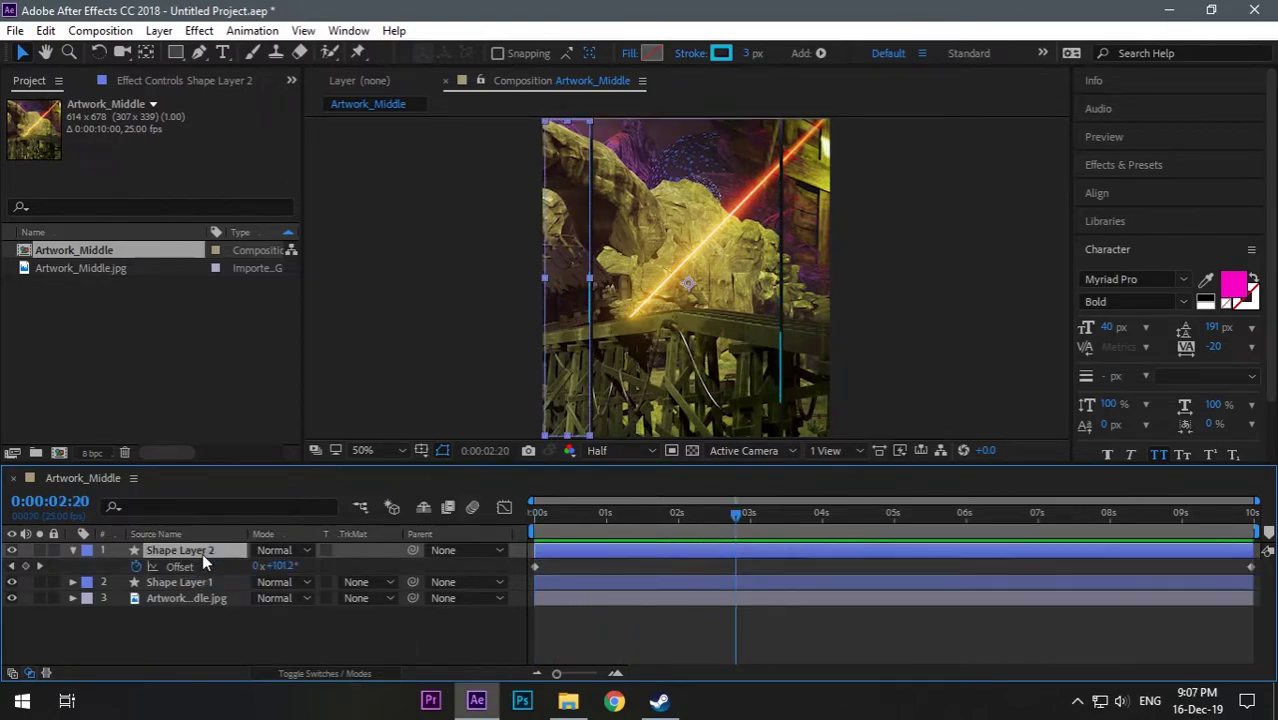
key(u)
click(72, 550)
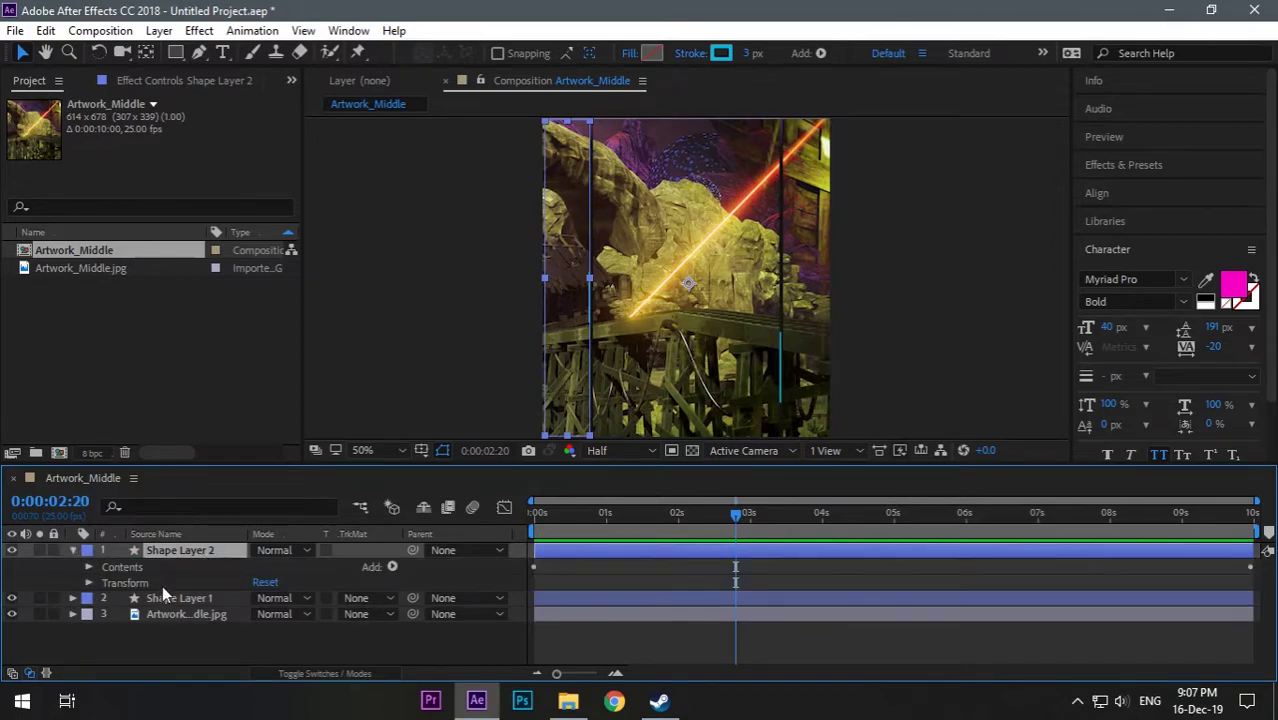
click(89, 583)
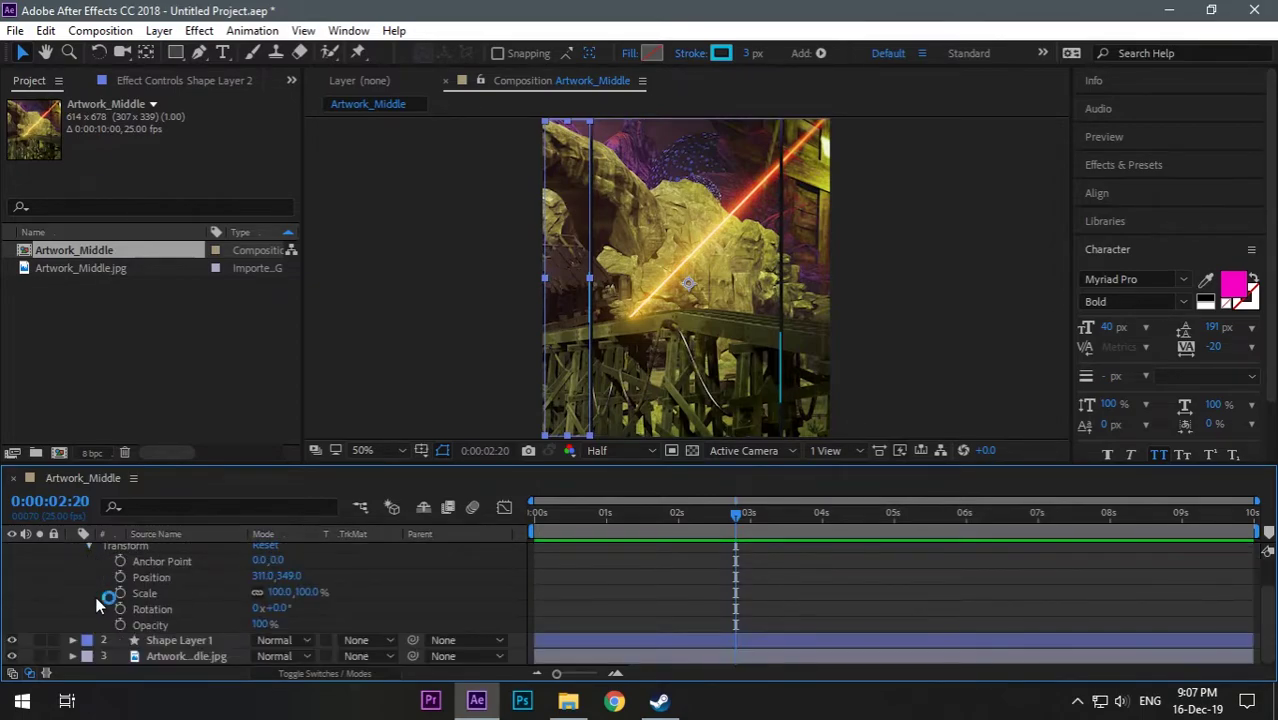
click(89, 567)
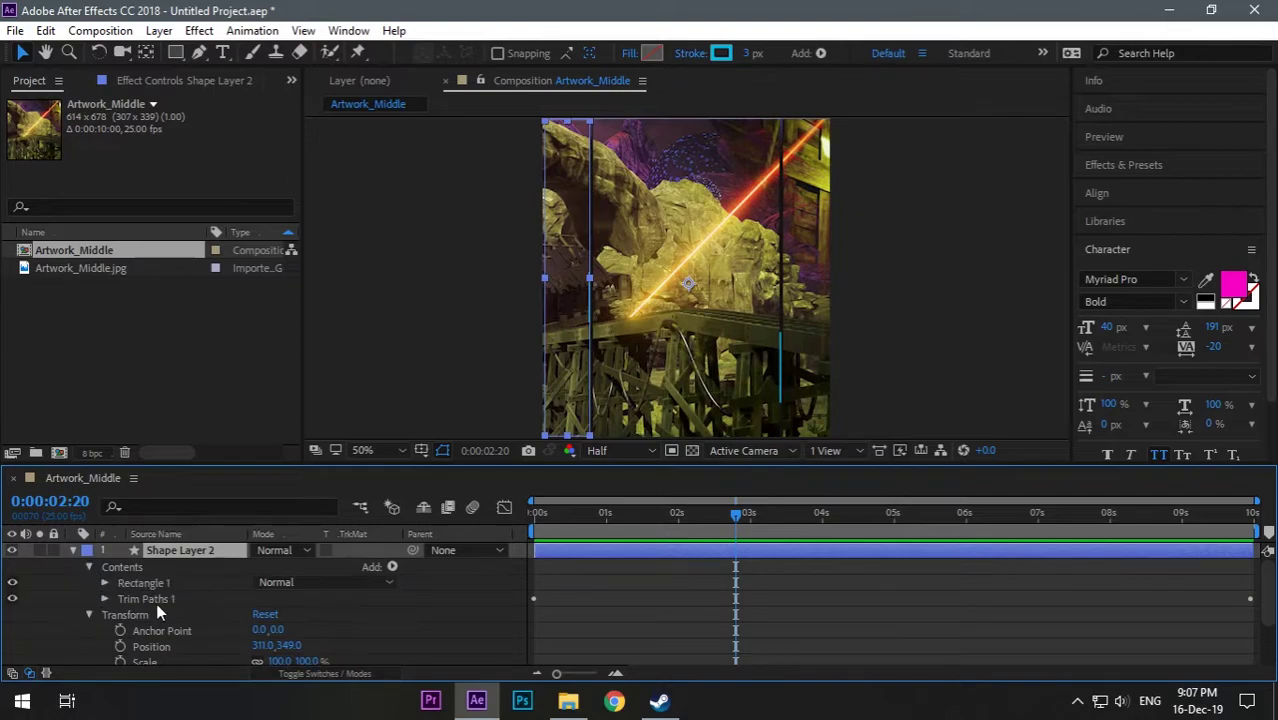
click(104, 598)
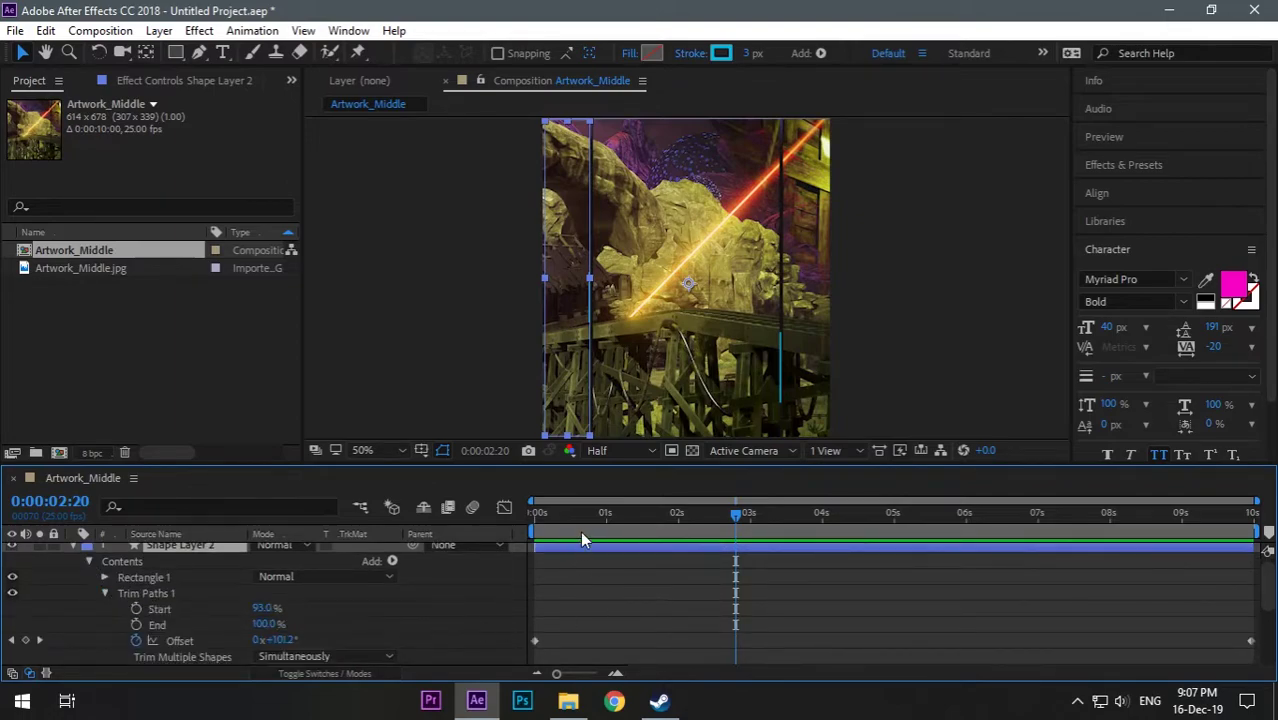
click(536, 531)
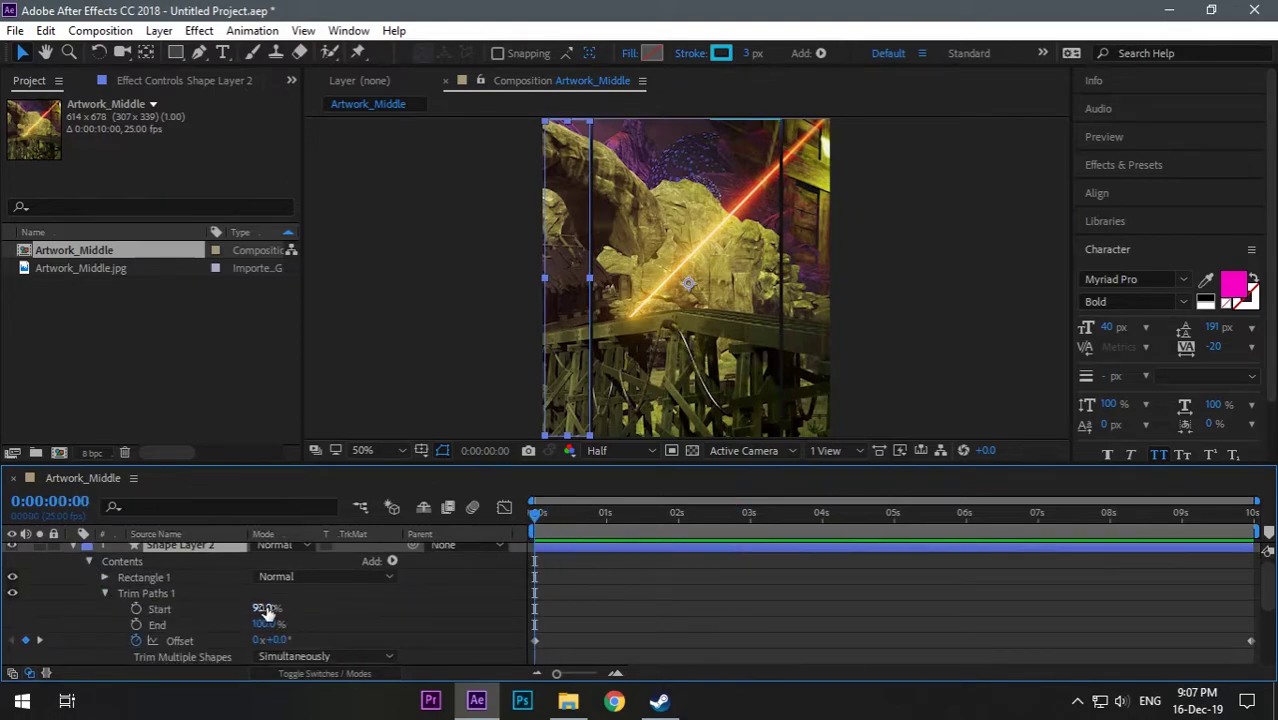
drag(263, 611, 285, 607)
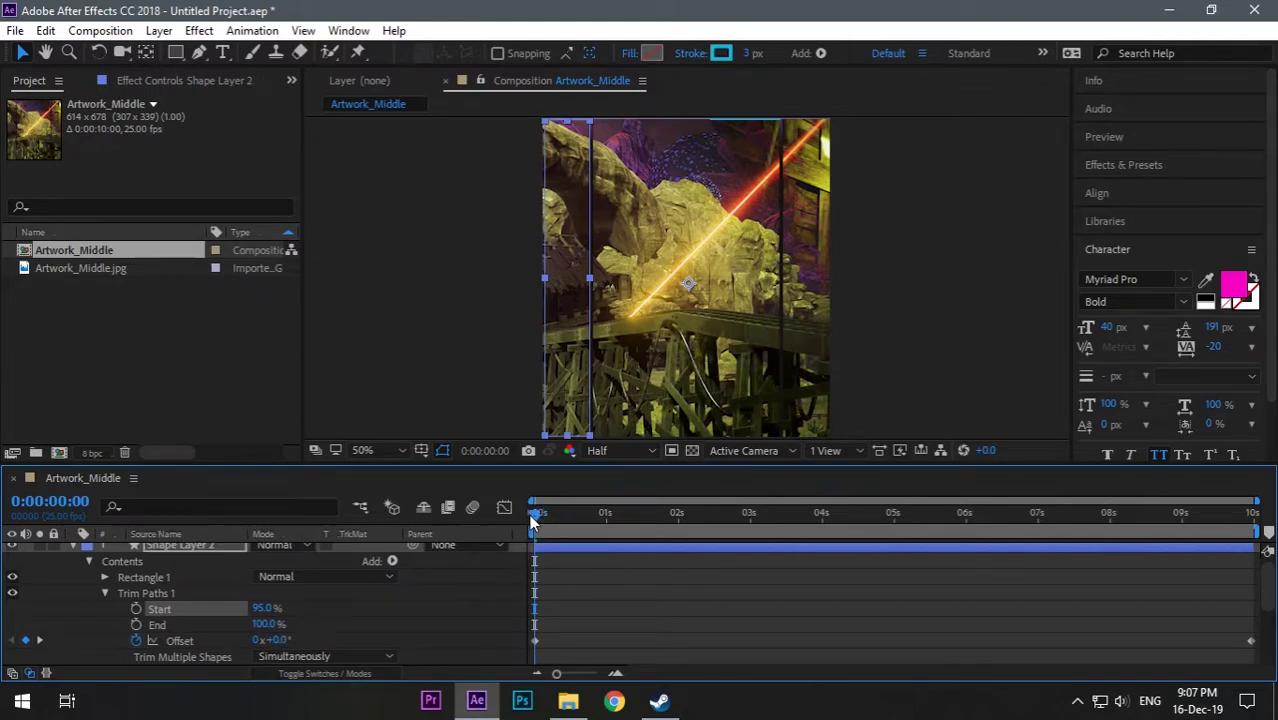
At the last frame, set the final Trim Paths Offset keyframe to -1 revolution
drag(530, 514, 1227, 585)
click(1251, 641)
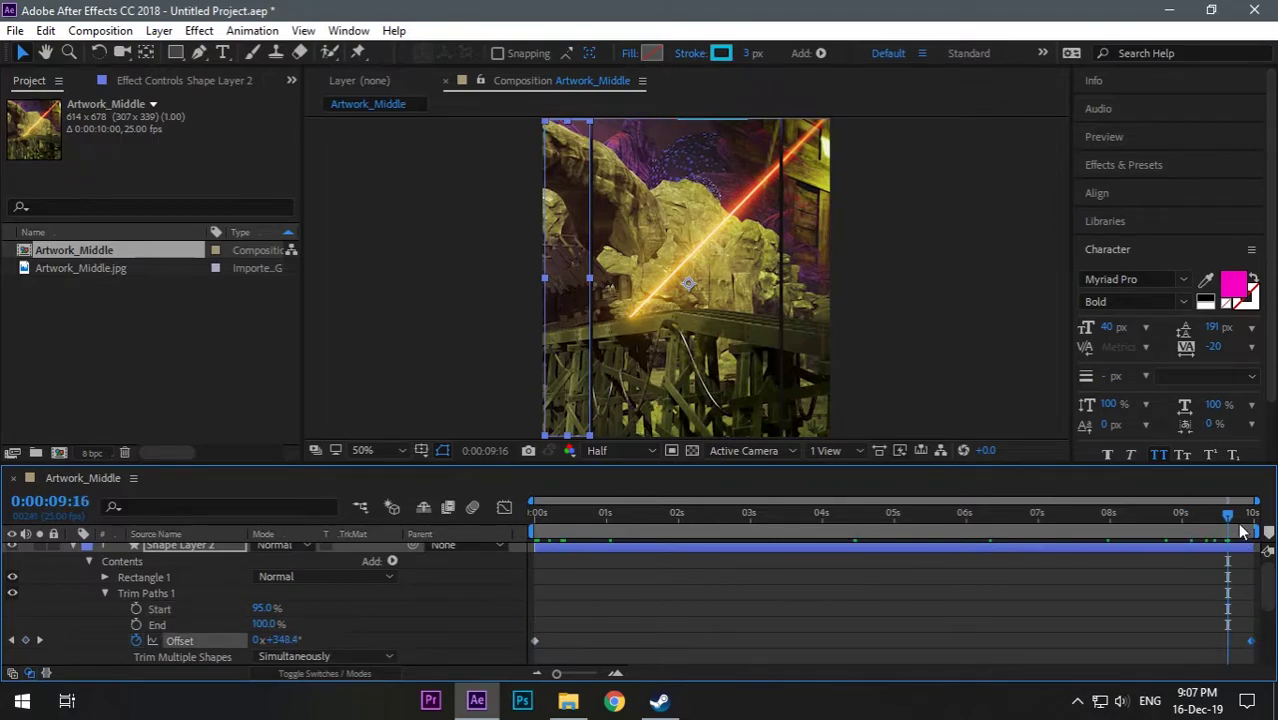
drag(1243, 532, 1262, 530)
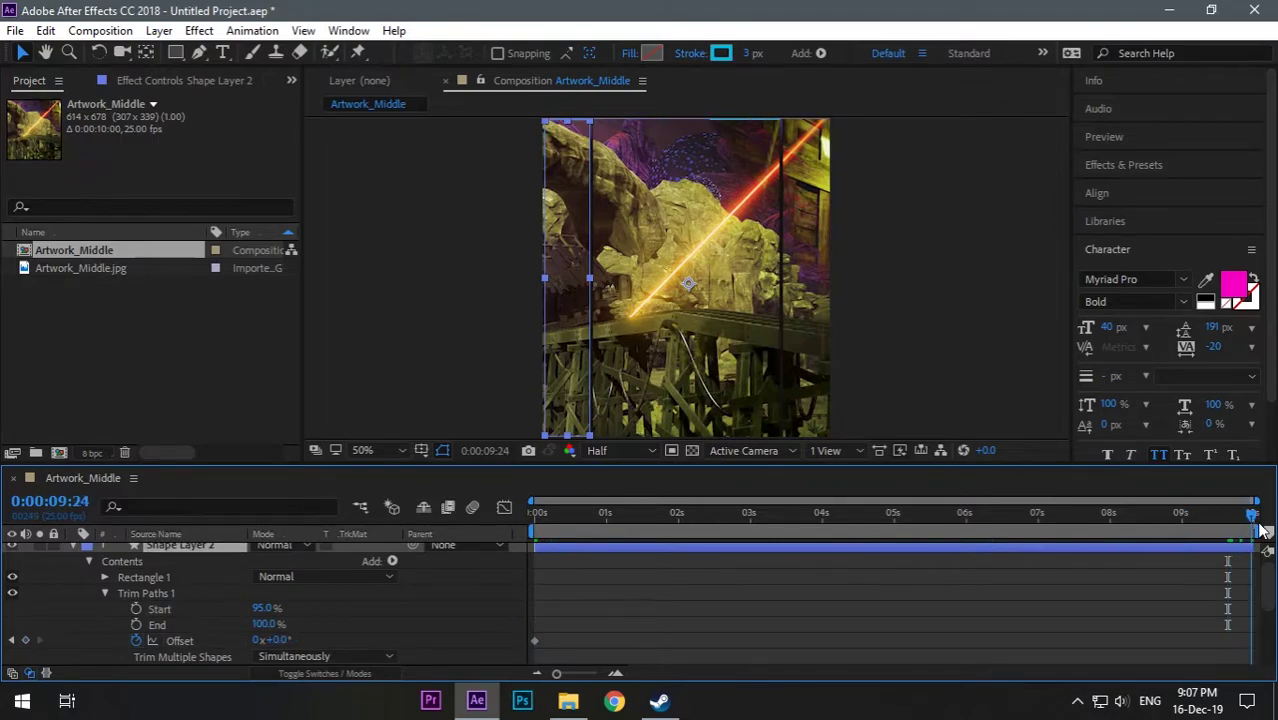
click(284, 640)
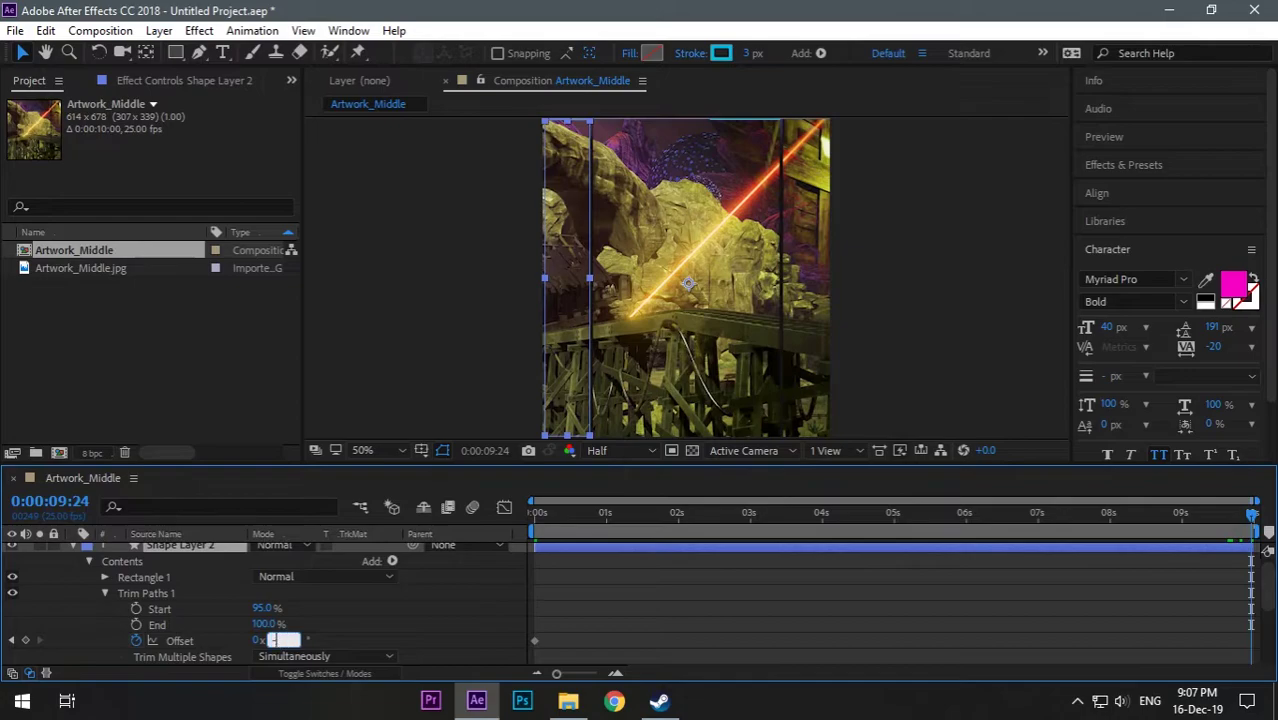
key(Return)
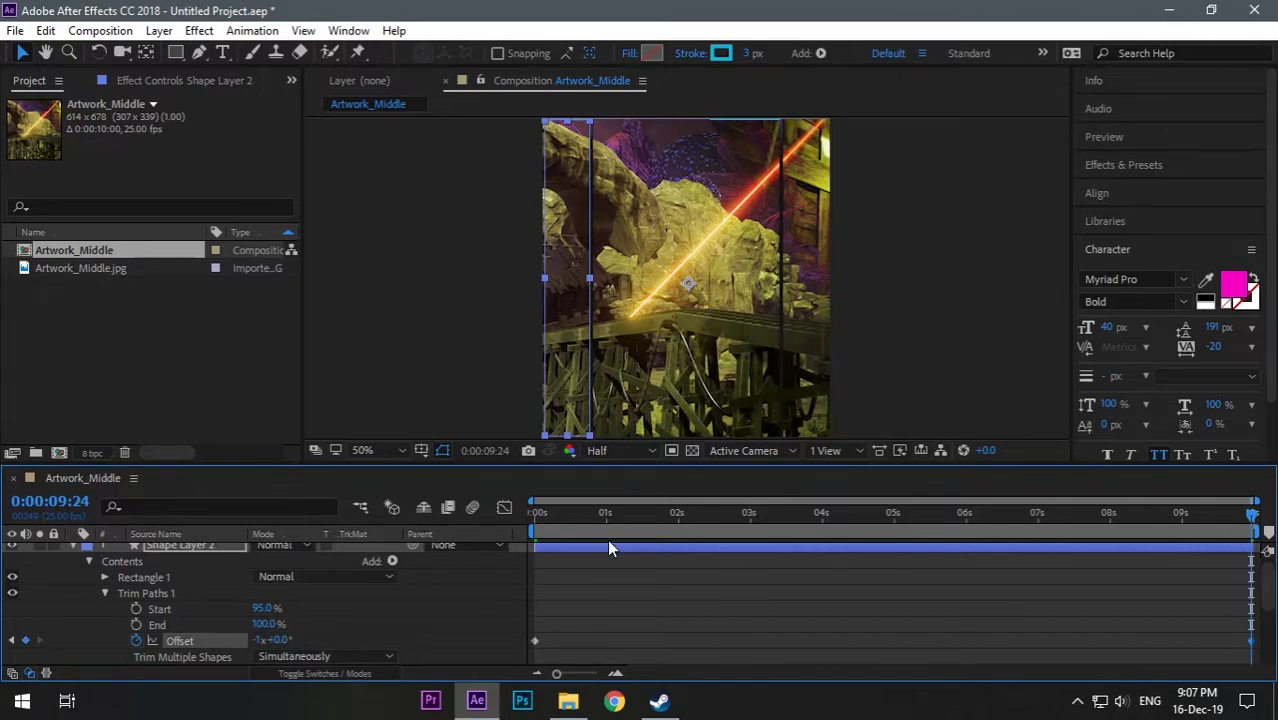
Preview the reversed line animation from the start, then collapse and select Shape Layer 2
key(Home)
click(996, 357)
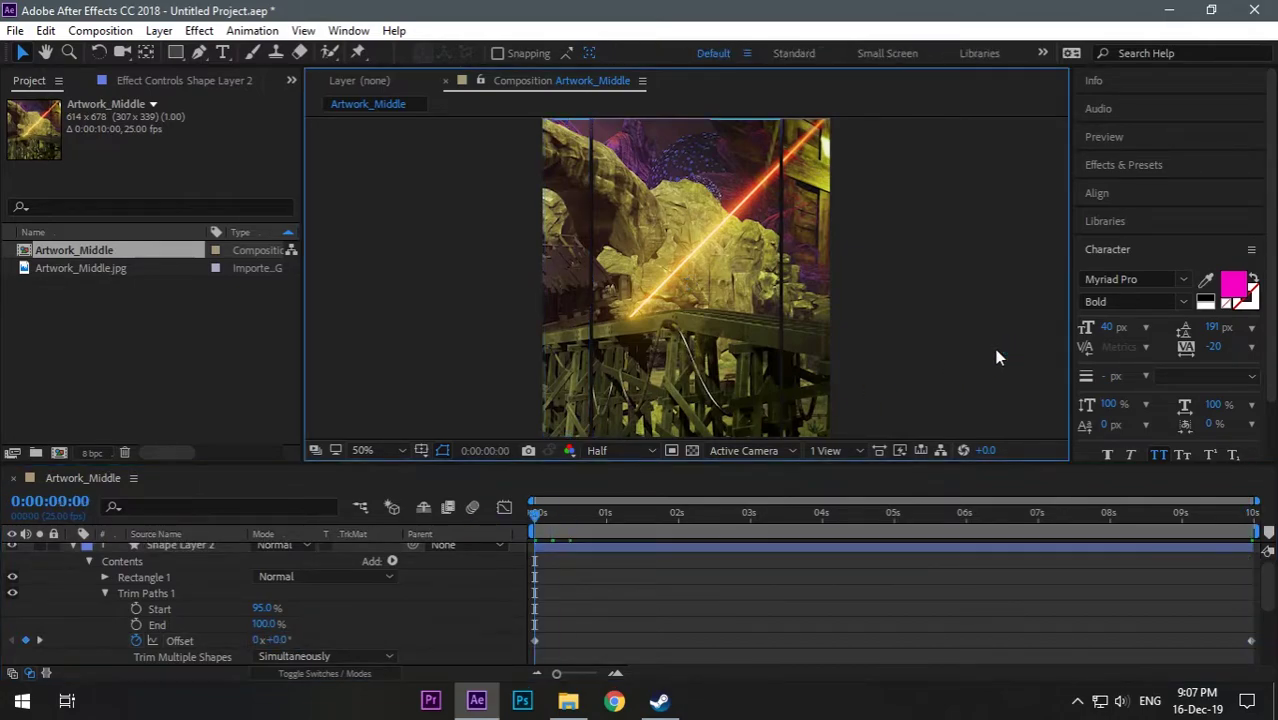
key(space)
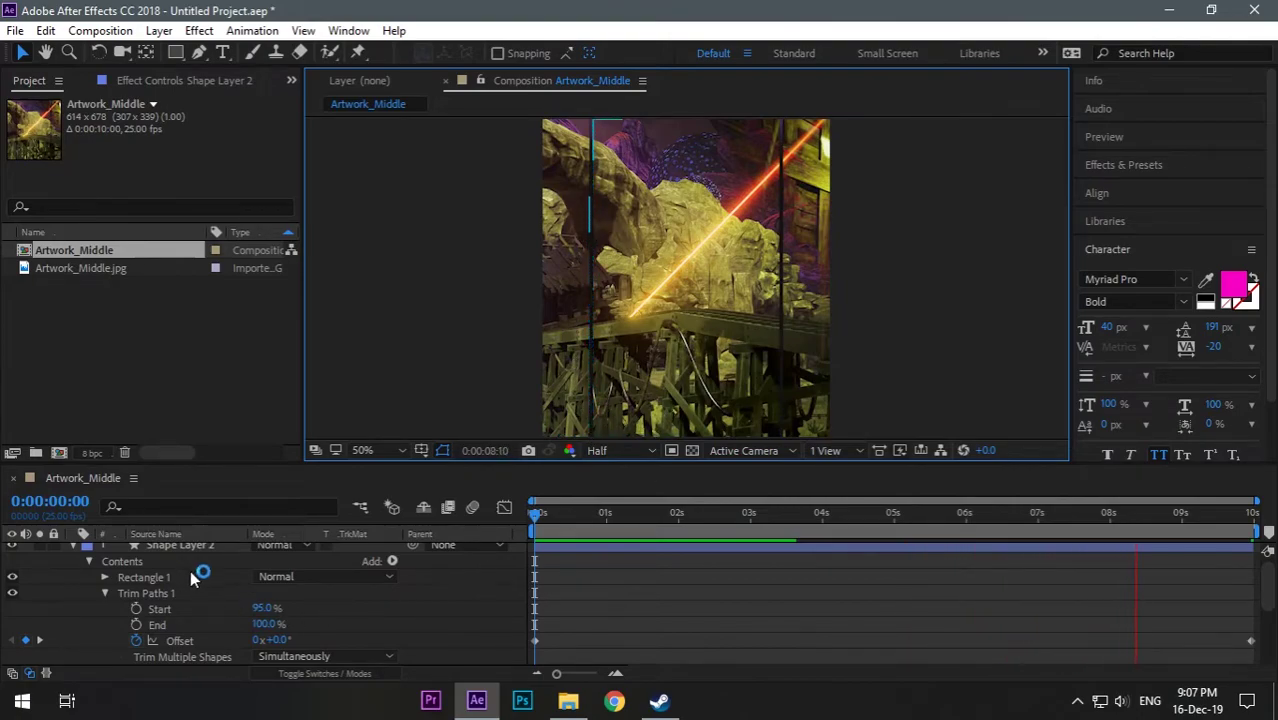
key(space)
click(71, 545)
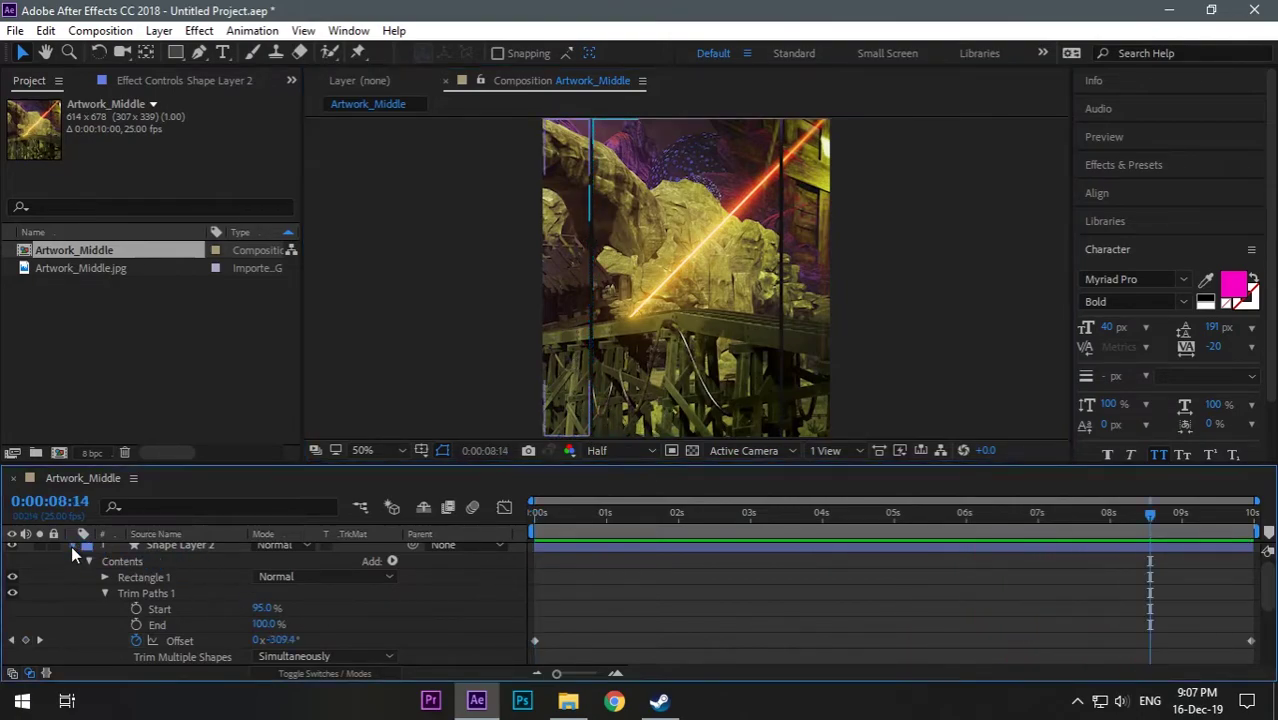
click(71, 545)
click(196, 548)
Duplicate Shape Layer 2 as Shape Layer 3 and move its line to the image's right edge
key(ctrl+d)
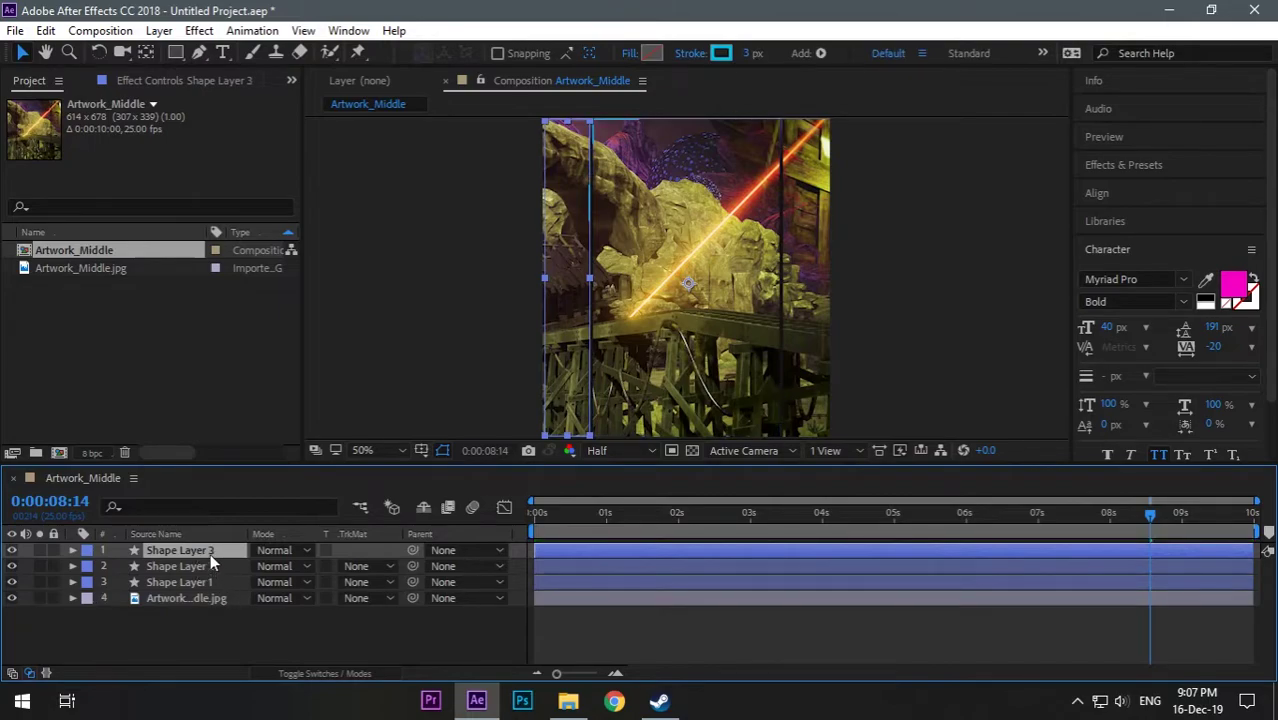
drag(574, 350, 924, 337)
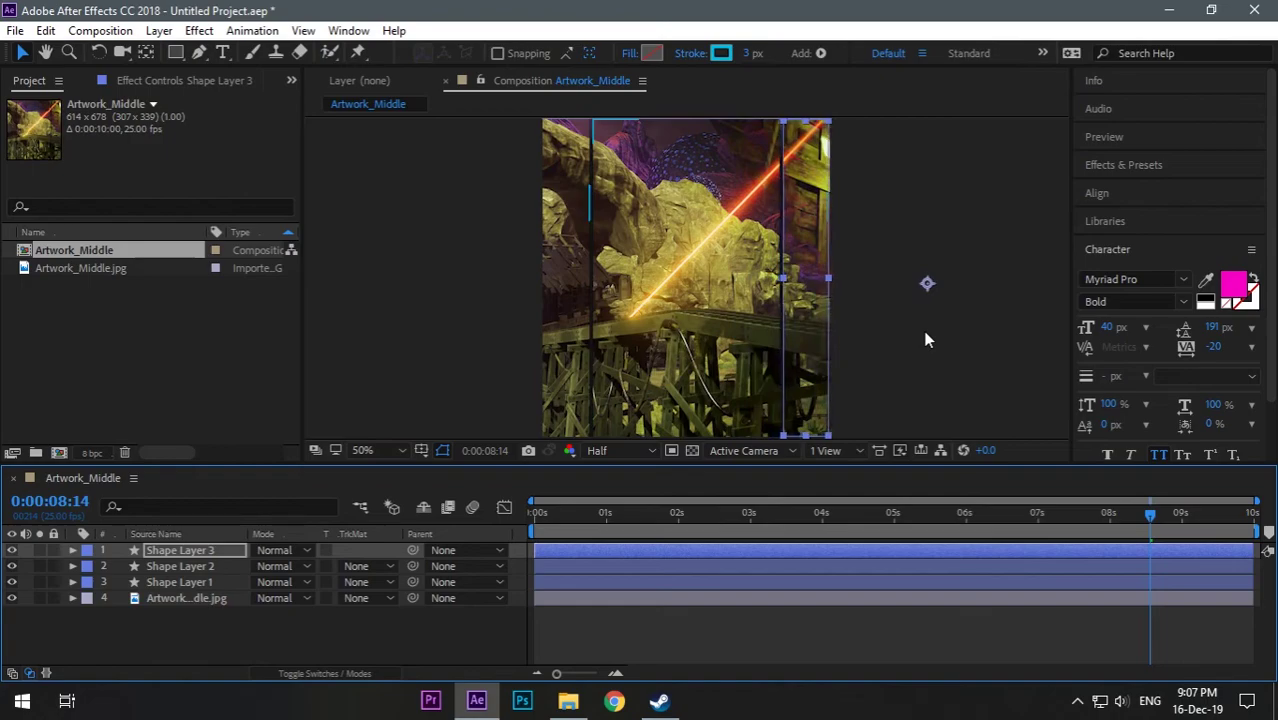
click(277, 643)
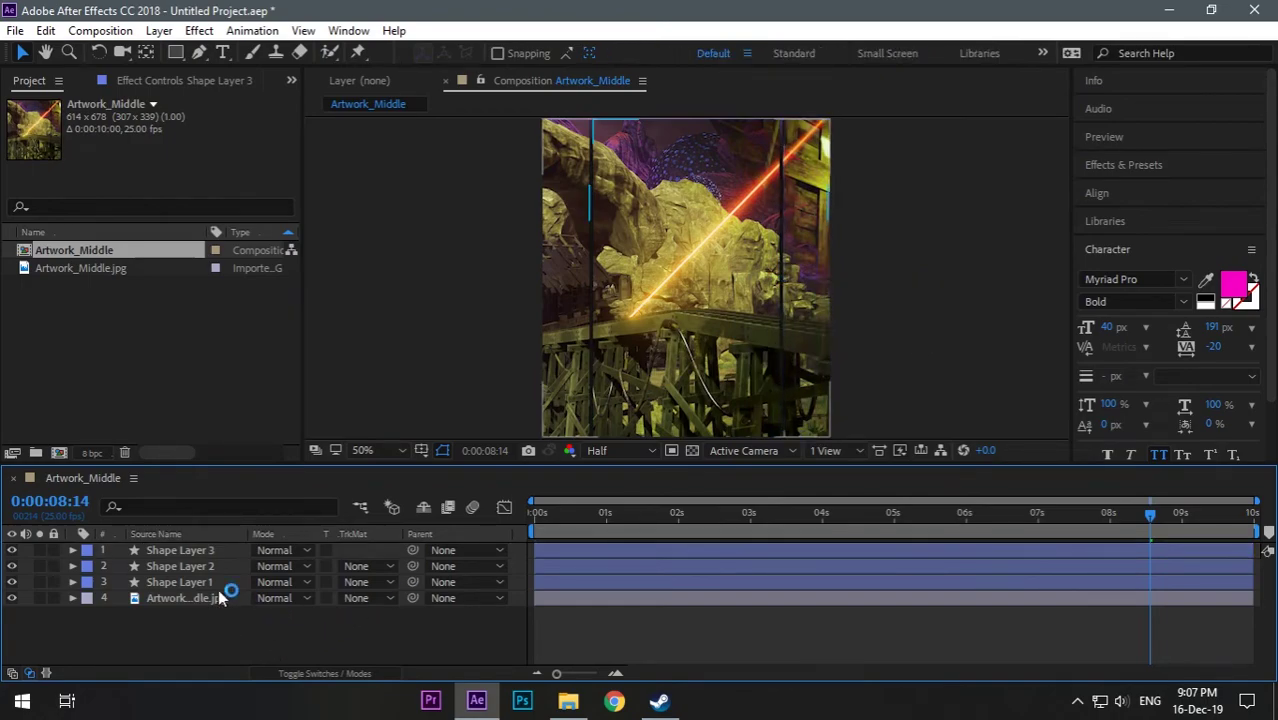
click(172, 546)
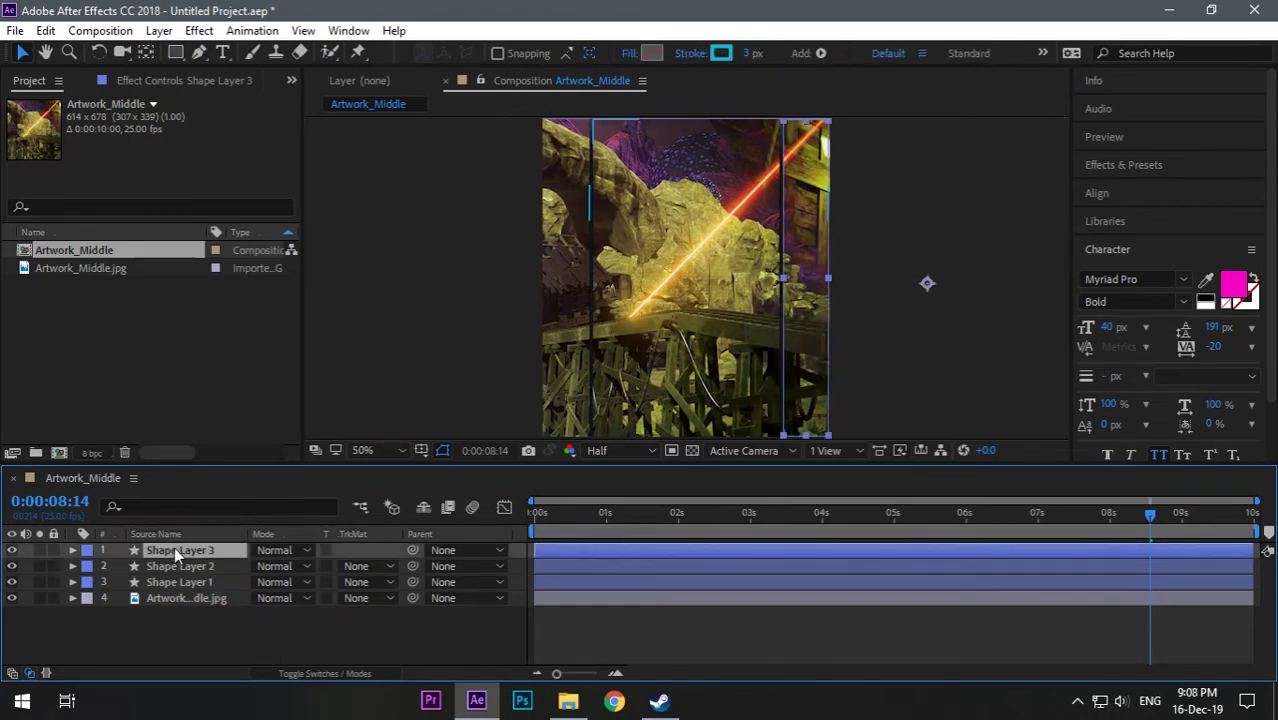
Set Shape Layer 3's final Trim Paths Offset keyframe to -2 rotations
key(u)
click(72, 550)
click(72, 550)
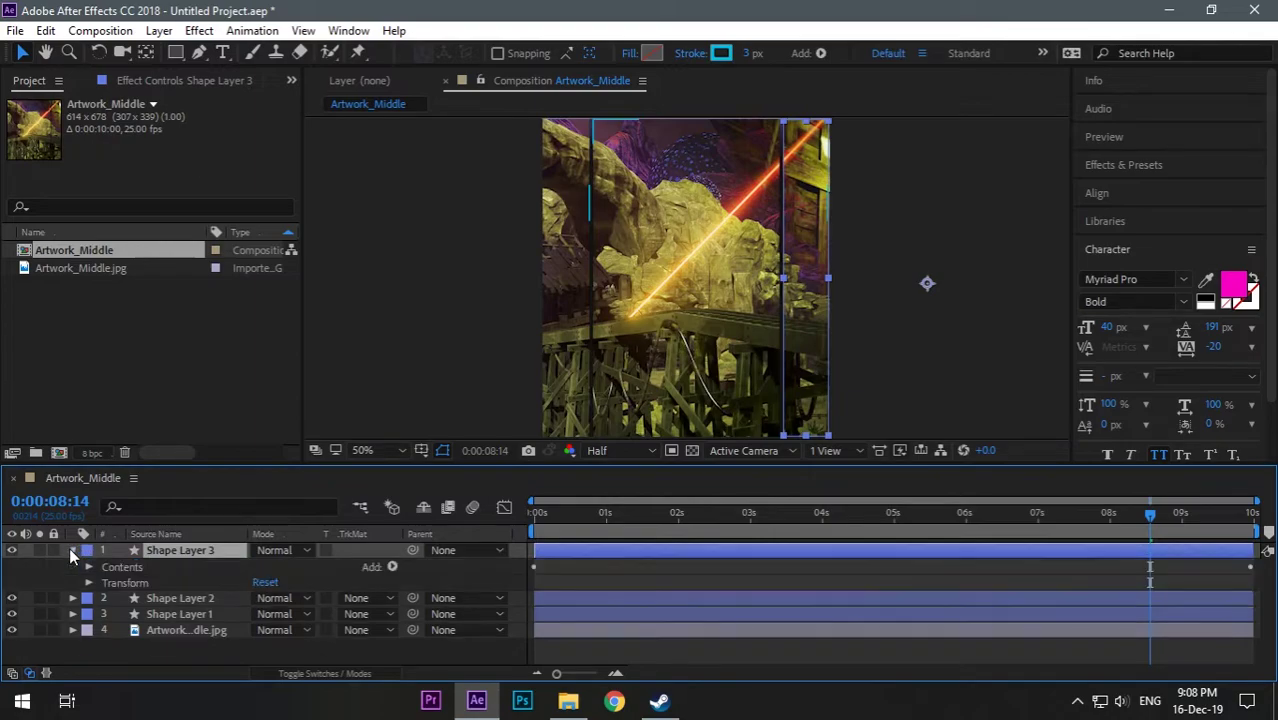
click(89, 567)
click(105, 595)
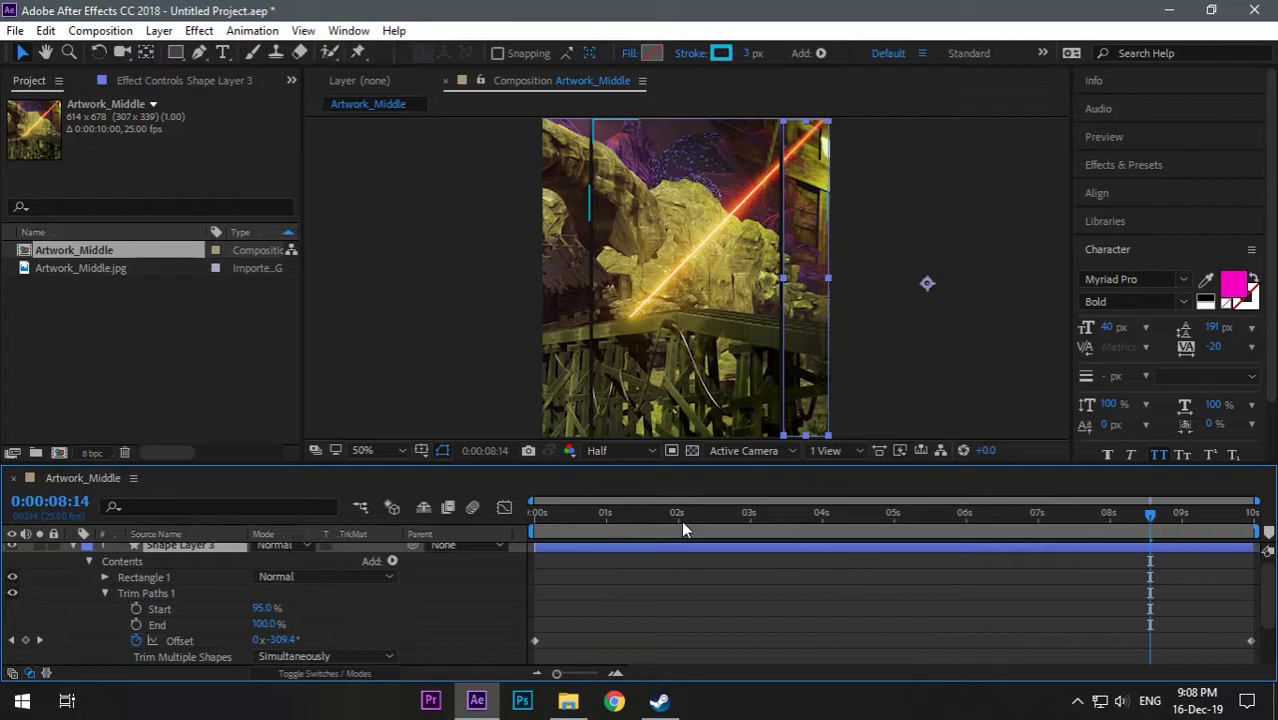
drag(683, 530, 1256, 570)
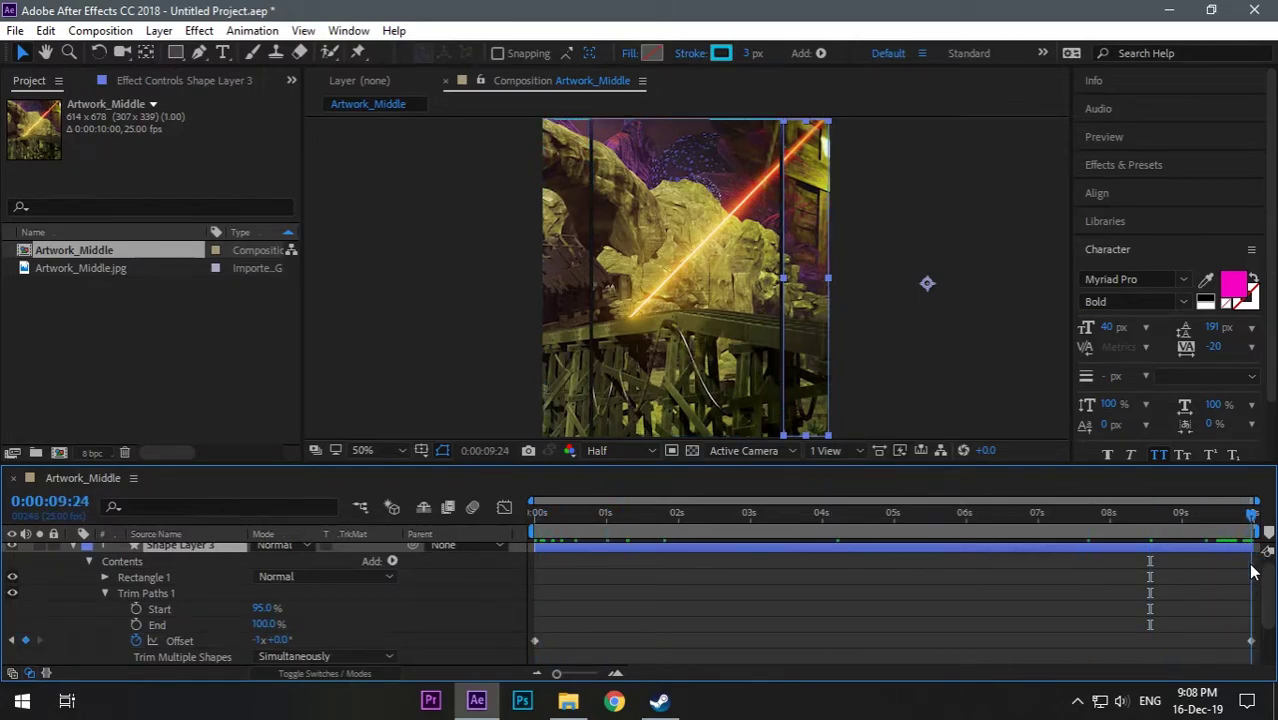
click(257, 641)
text(-2)
key(Return)
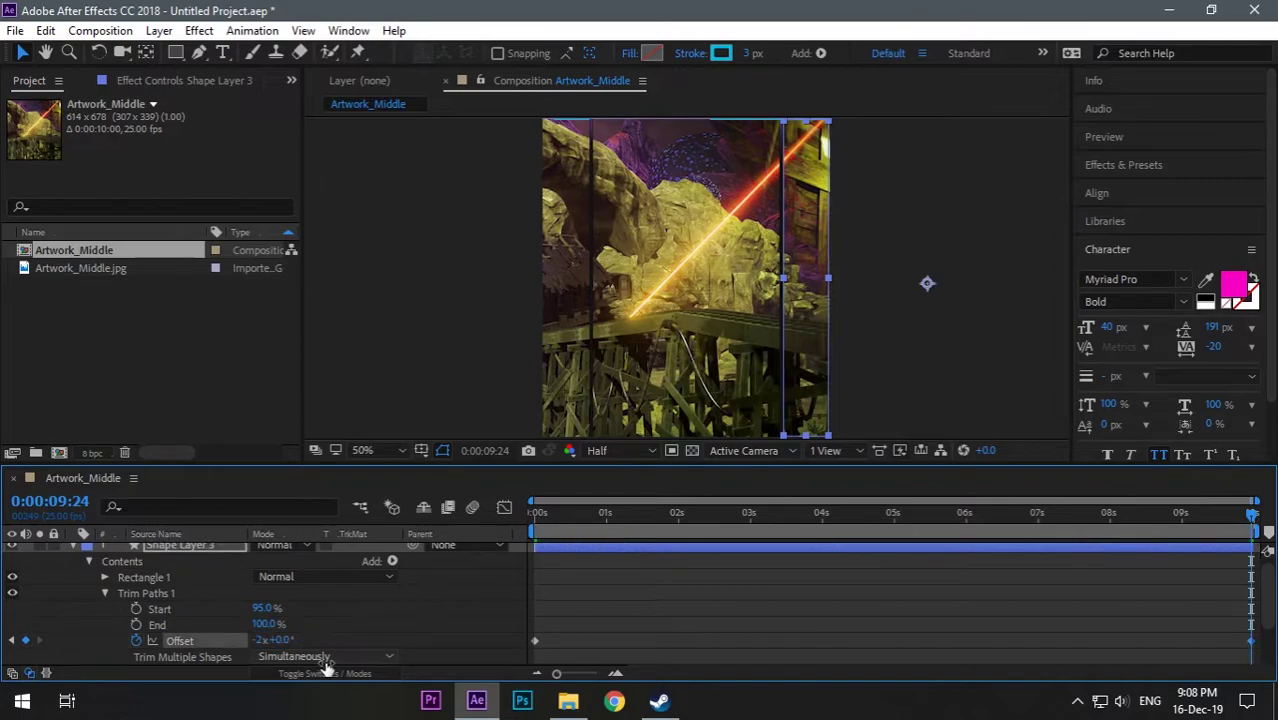
Preview the animation, collapse Shape Layer 3, and select Shape Layers 1, 2 and 3
key(Home)
key(space)
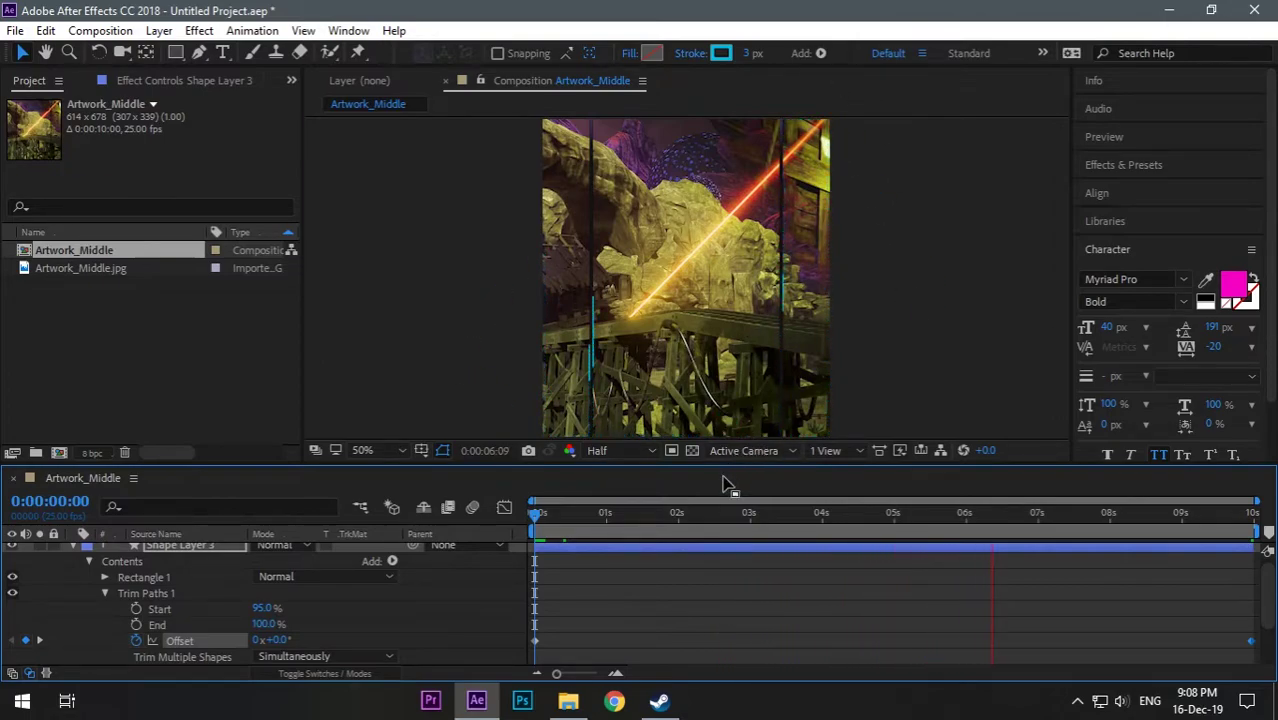
key(space)
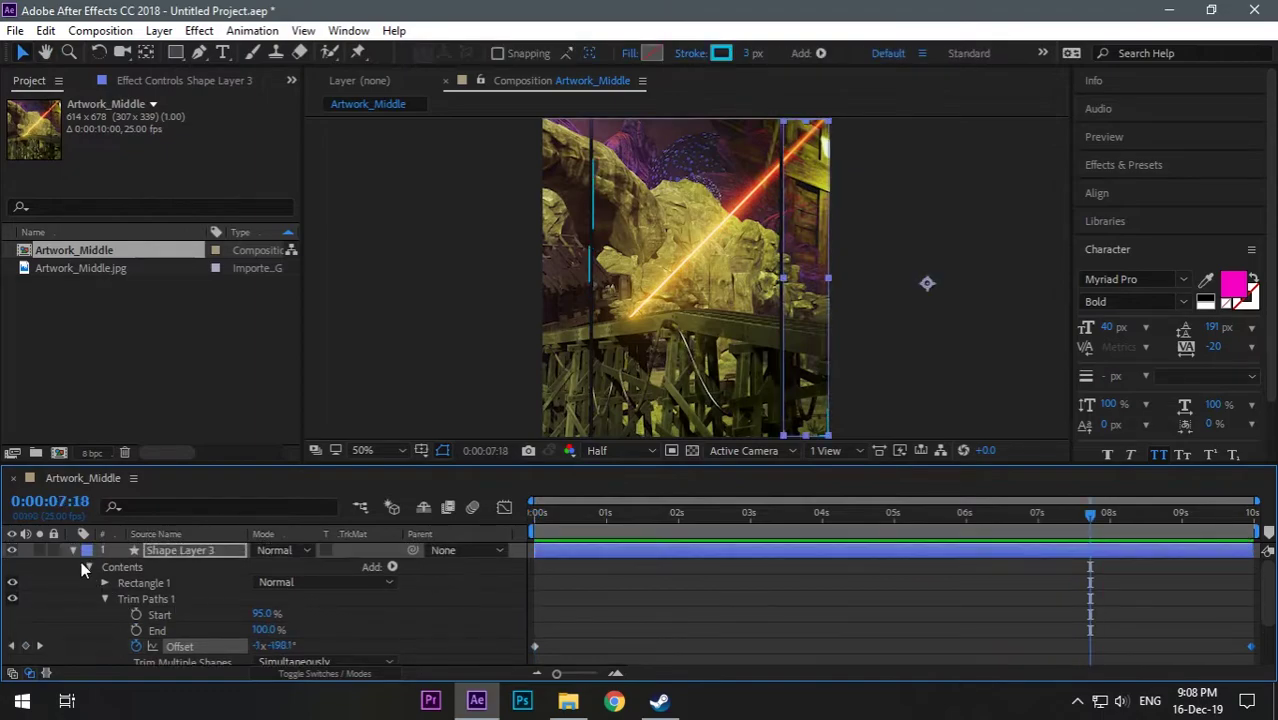
click(72, 549)
click(224, 649)
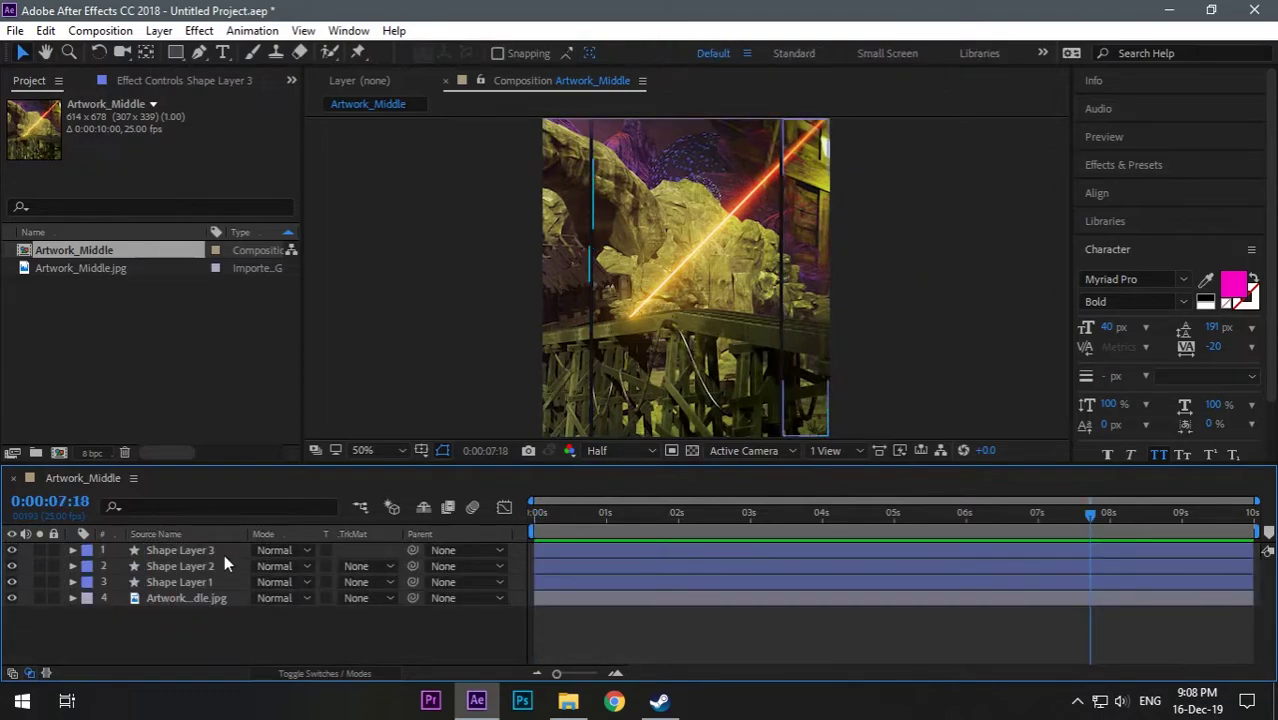
click(218, 549)
ctrl+click(213, 582)
ctrl+click(224, 566)
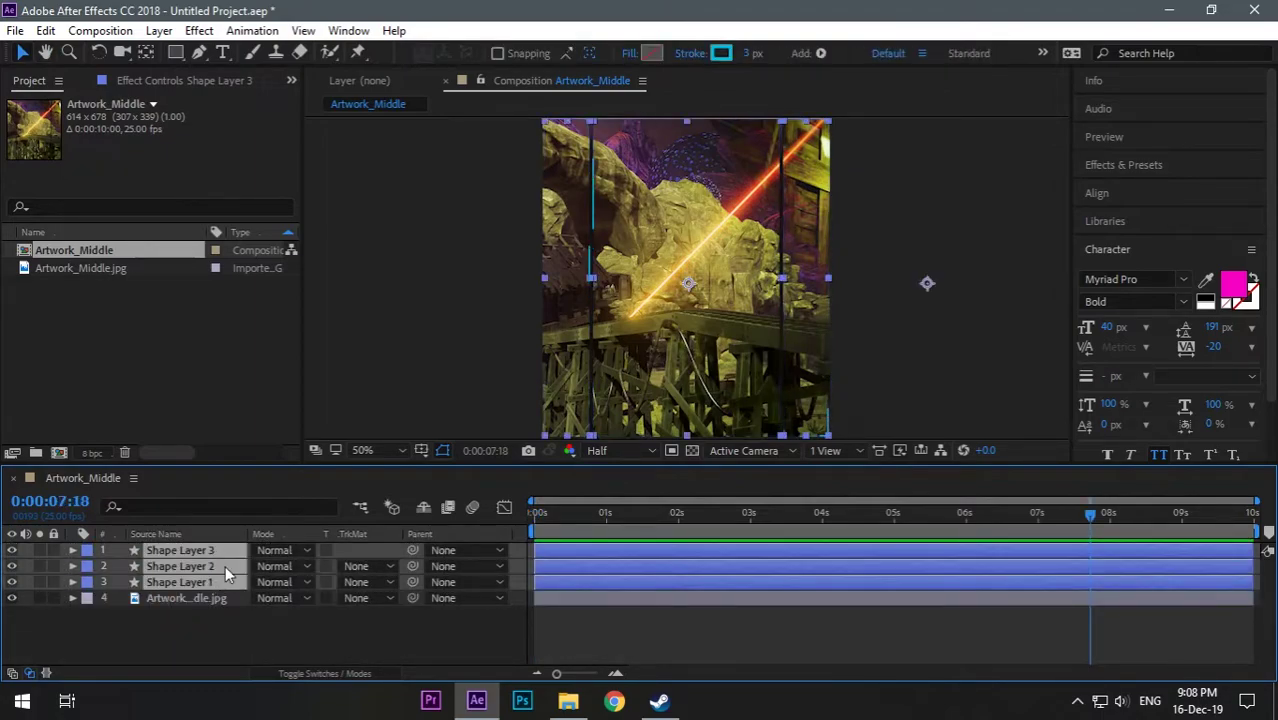
Pre-compose the three shape layers into Pre-comp 1 and apply the Glow effect to it
key(ctrl+shift+c)
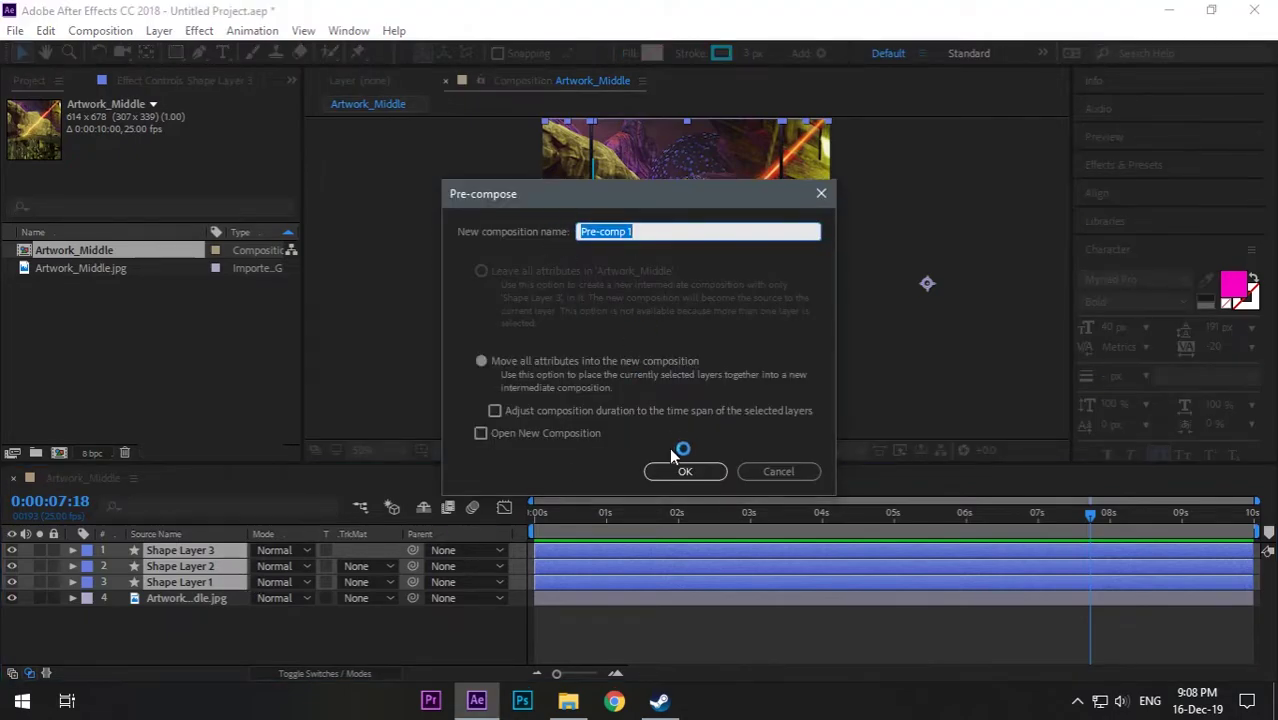
click(680, 470)
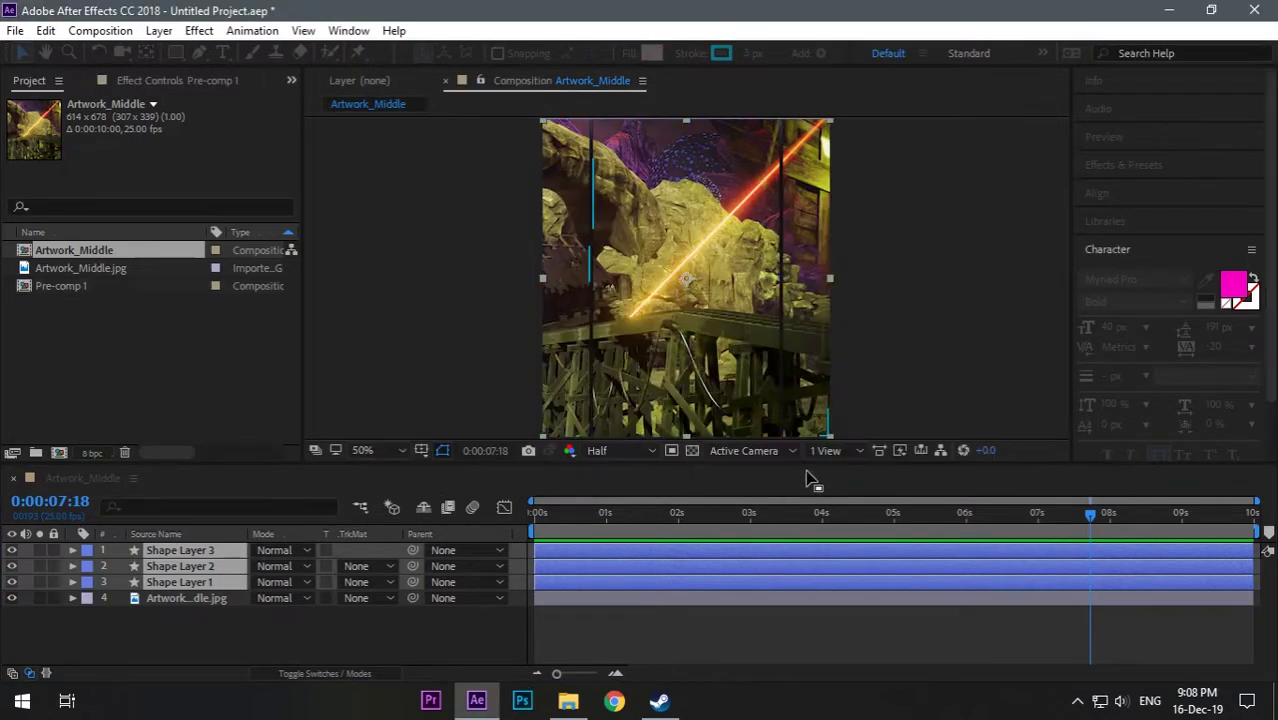
click(1124, 165)
click(1080, 189)
text(glow)
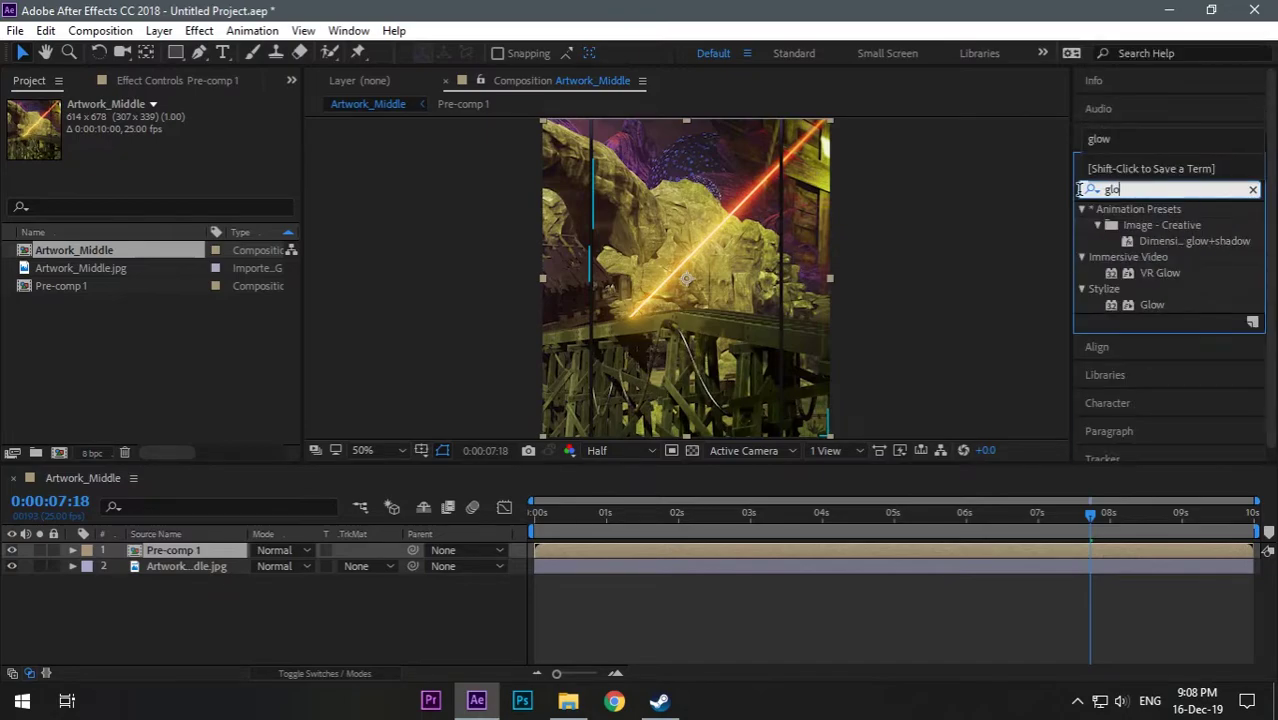
drag(1159, 302, 218, 550)
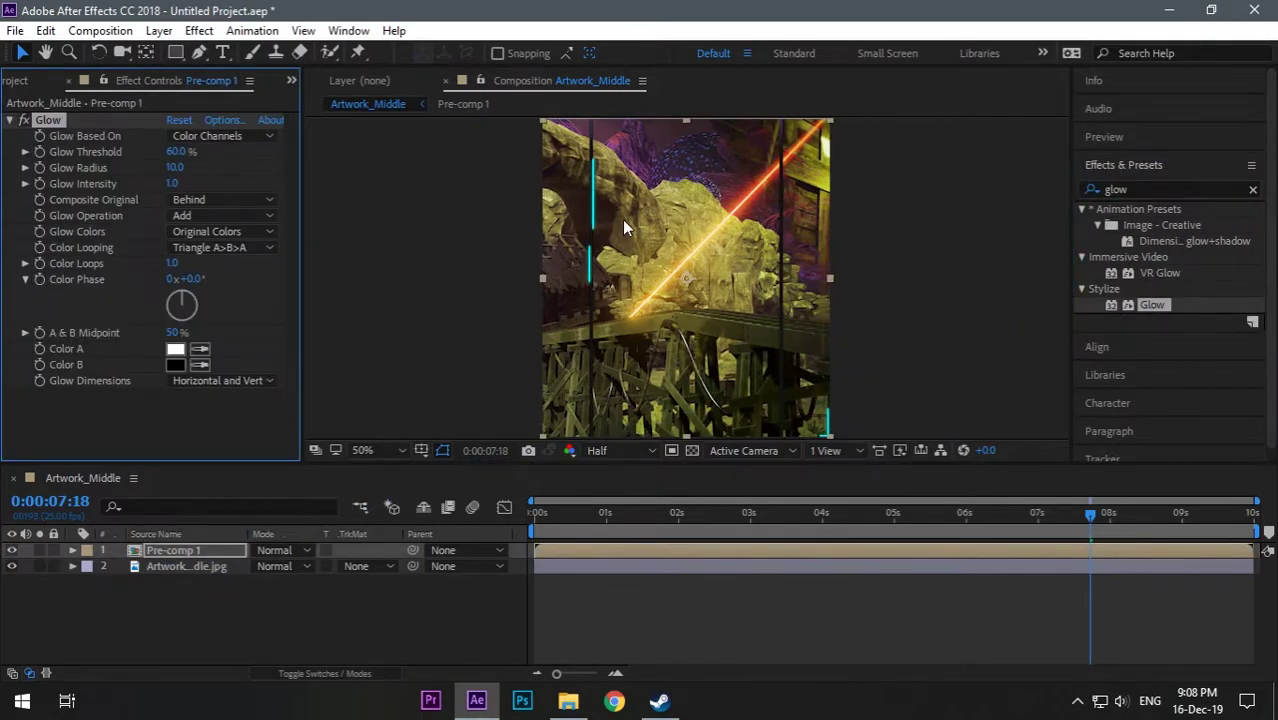
Zoom in and scrub to inspect the glowing lines, preview, and return the view to 50%
key(slash)
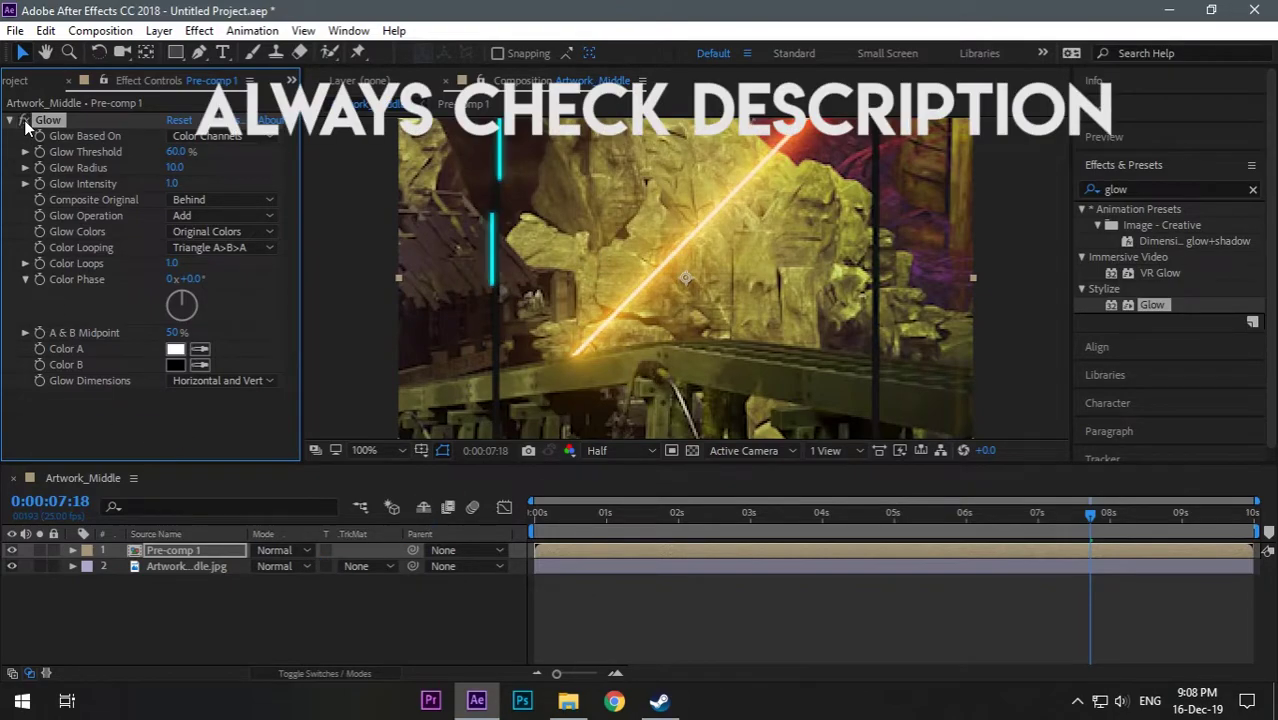
click(652, 513)
click(601, 513)
key(comma)
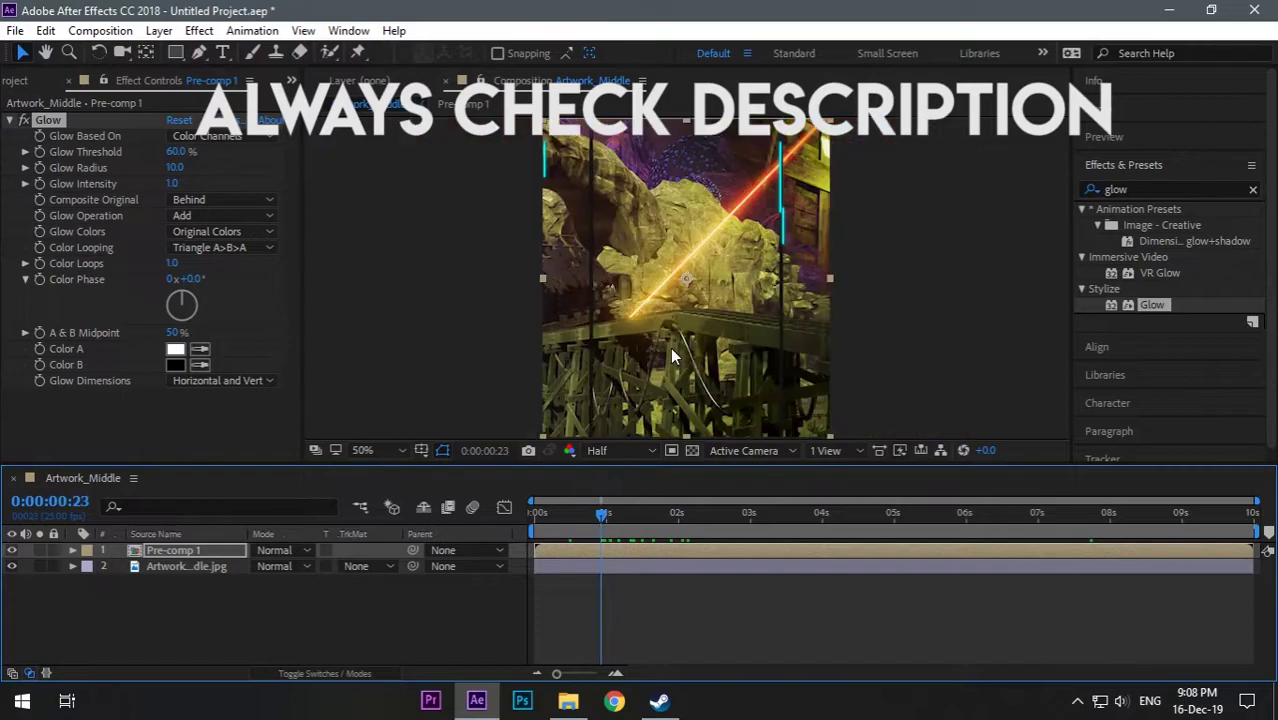
key(space)
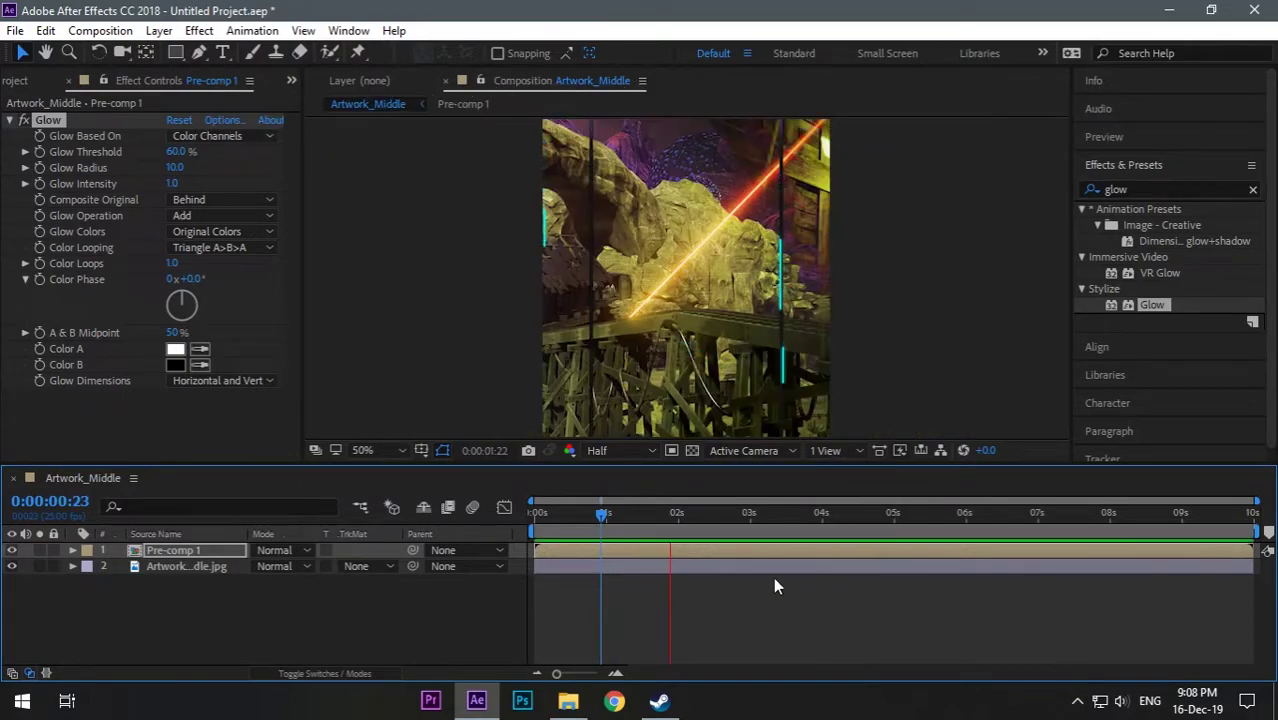
key(comma)
key(period)
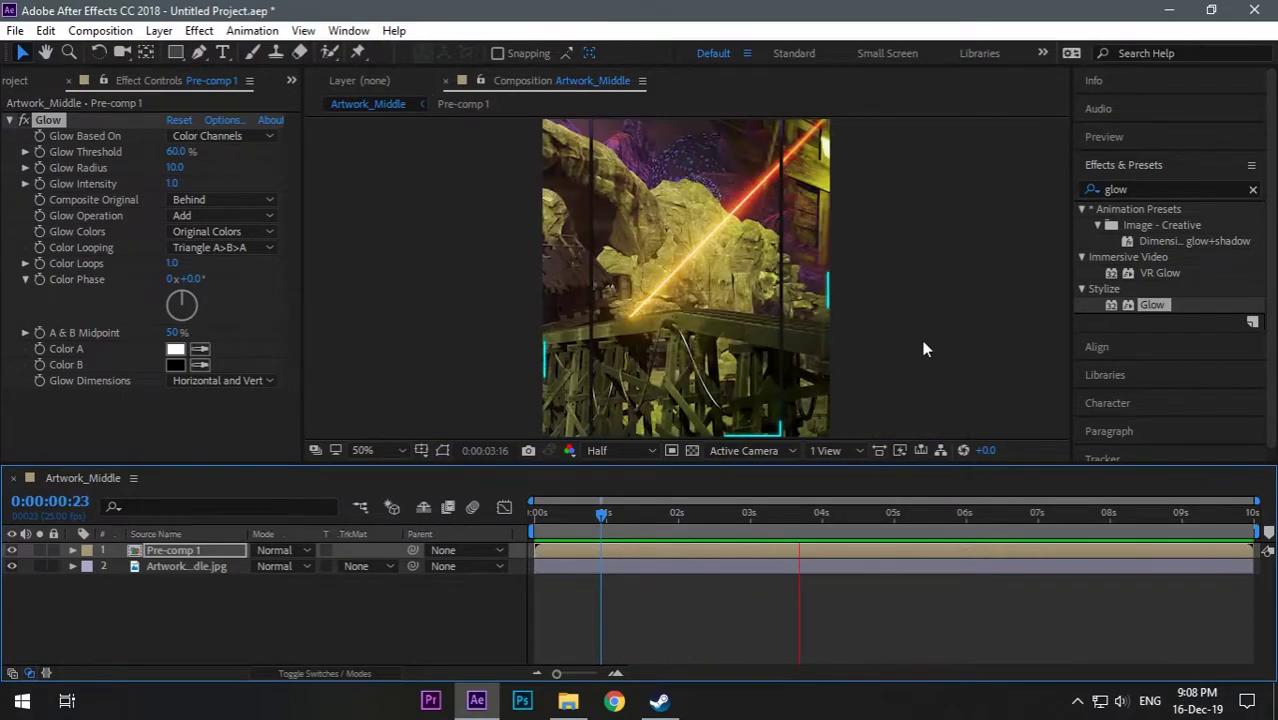
click(206, 551)
Delete Pre-comp 1 and add a new Black Solid 1 layer over the artwork
key(Delete)
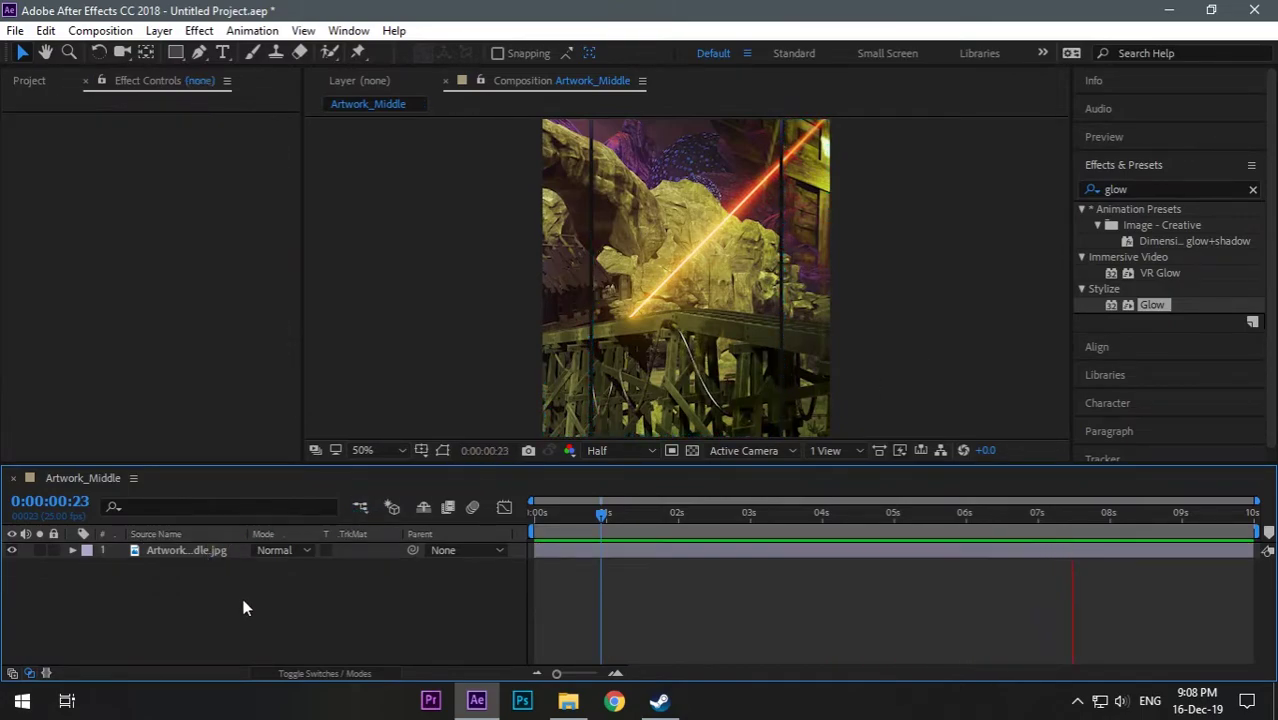
click(1253, 189)
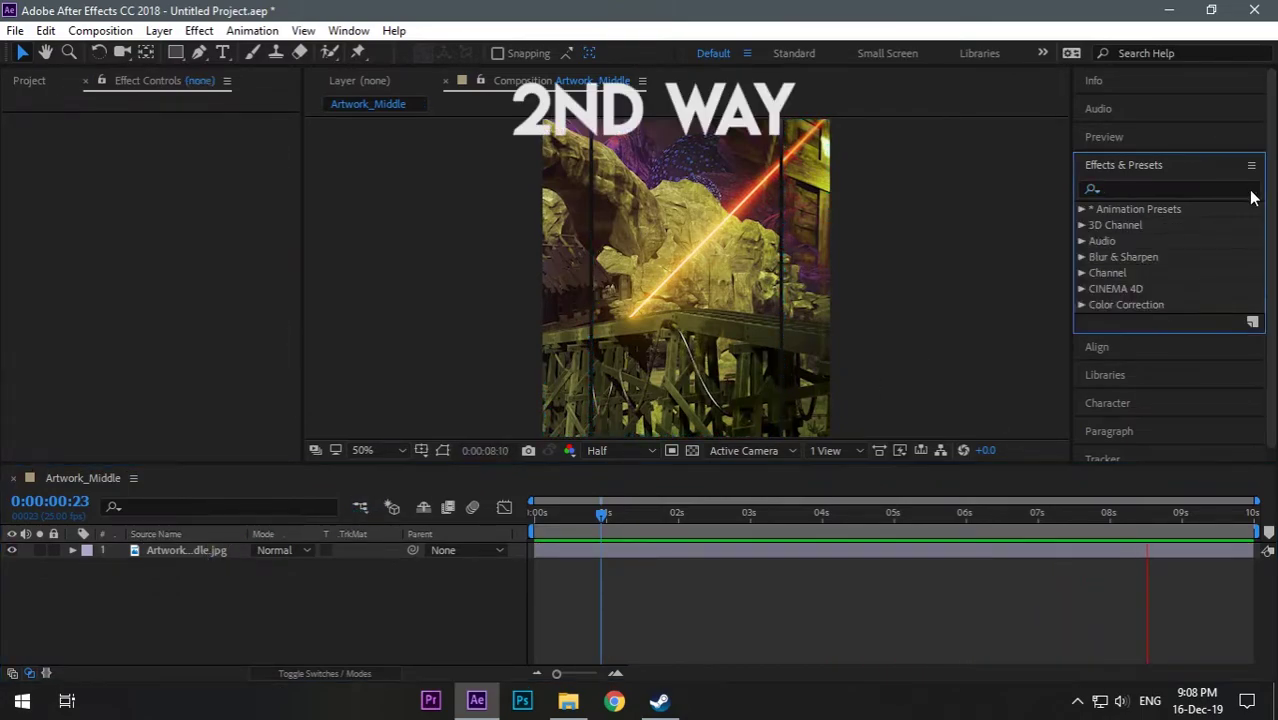
click(185, 552)
right_click(218, 577)
mouse_move(408, 371)
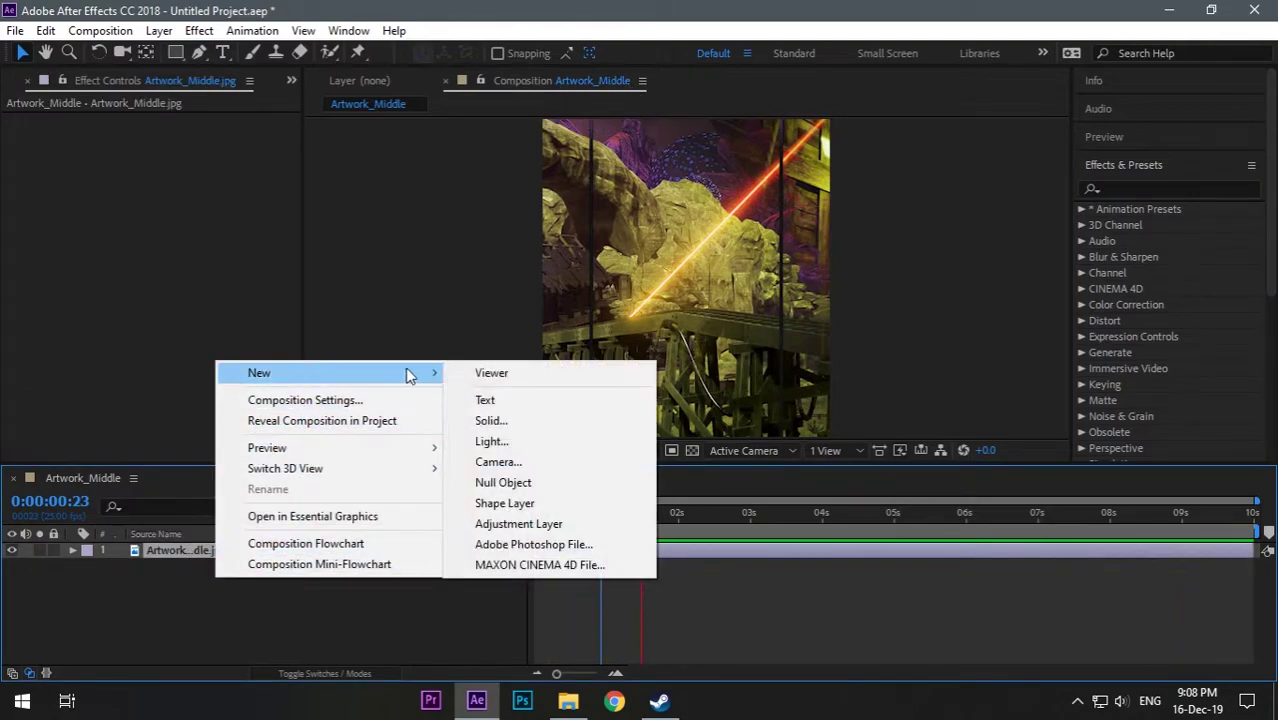
click(595, 424)
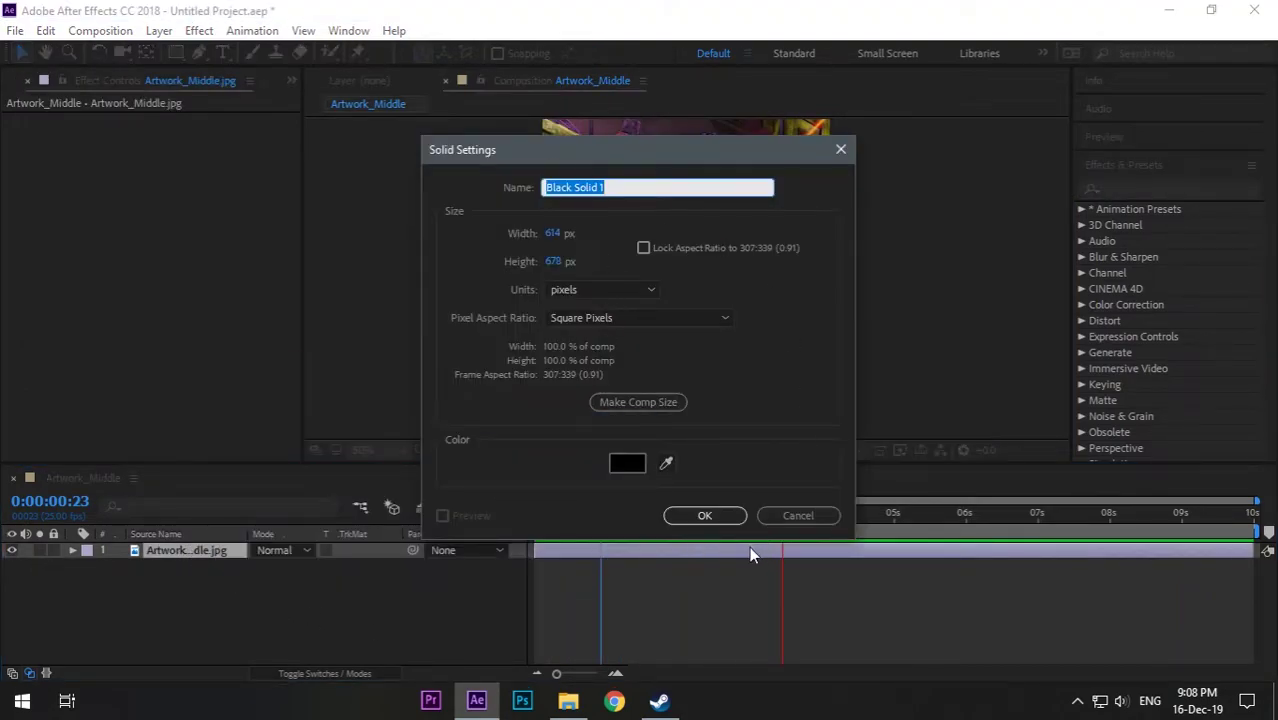
click(705, 515)
Apply the Saber effect to Black Solid 1 and set its opacity to 71%
click(1163, 190)
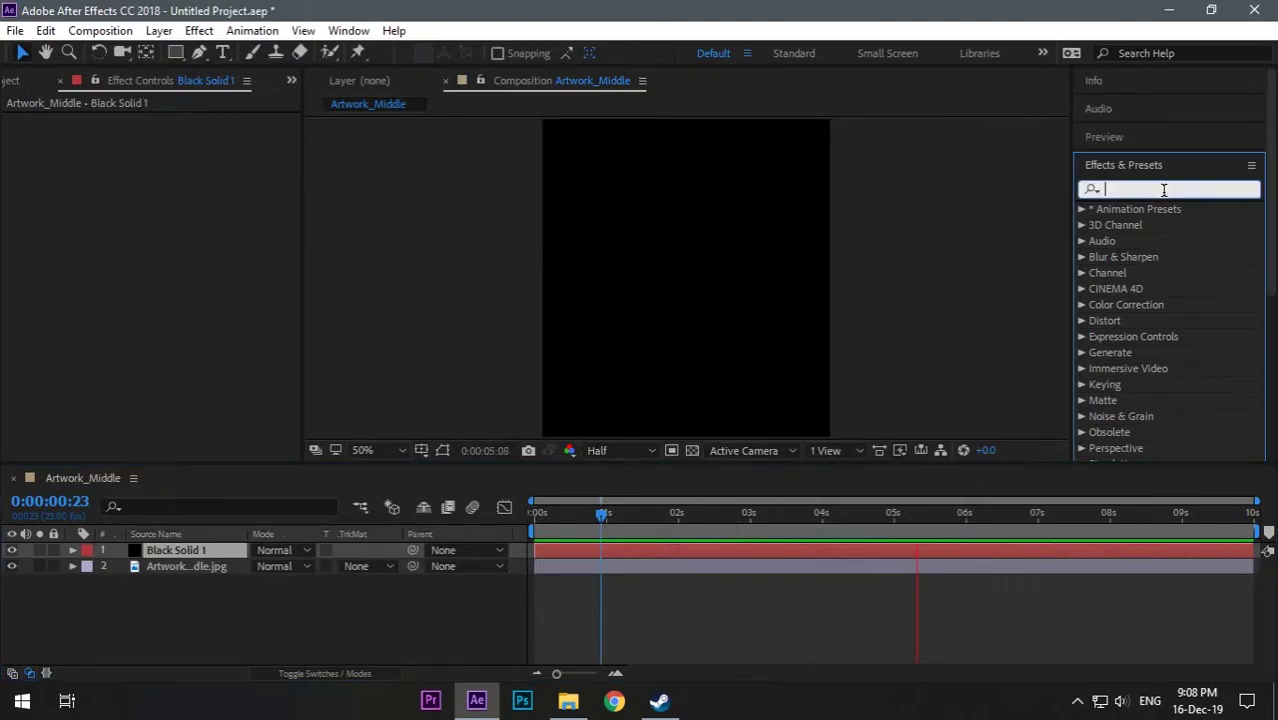
text(saber)
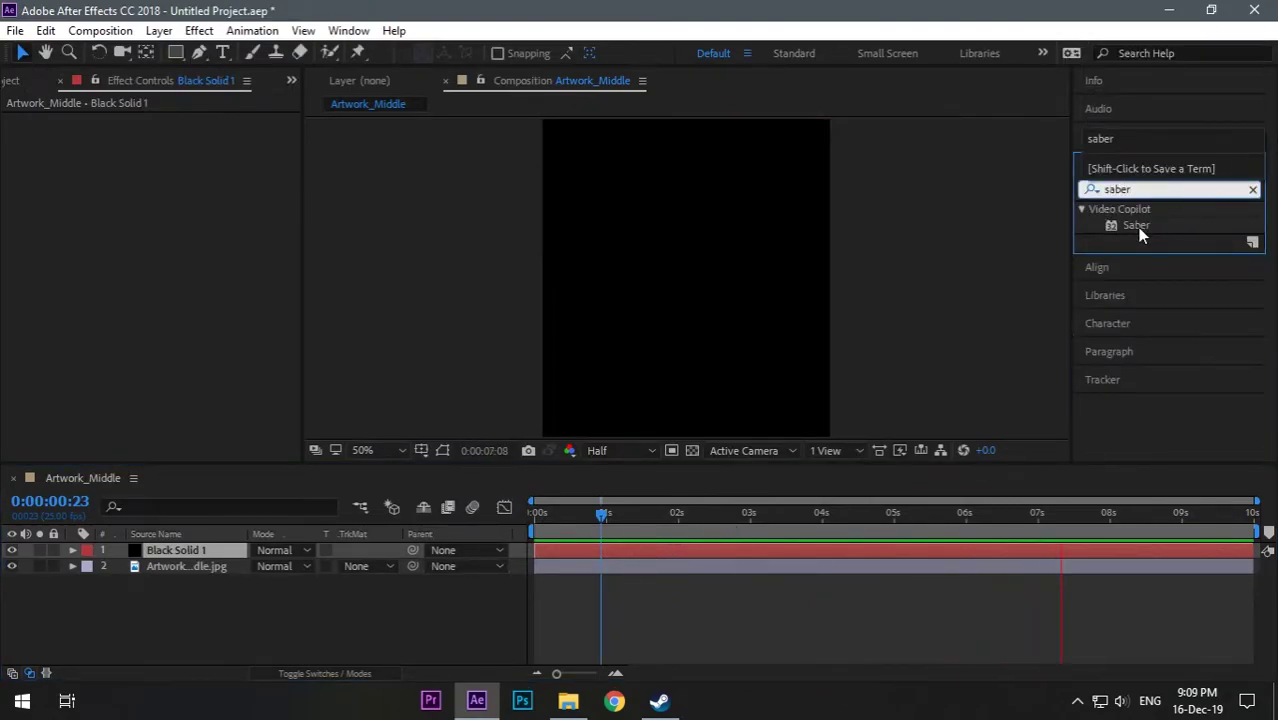
drag(1137, 227, 205, 553)
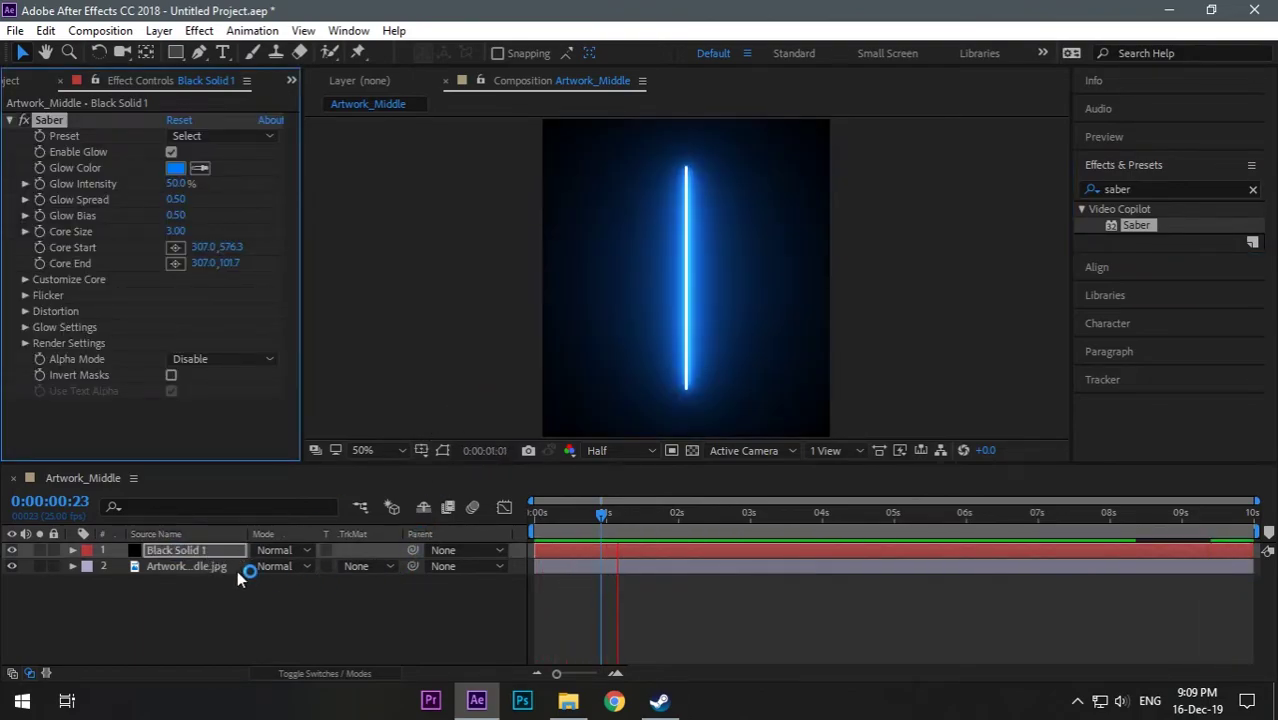
key(t)
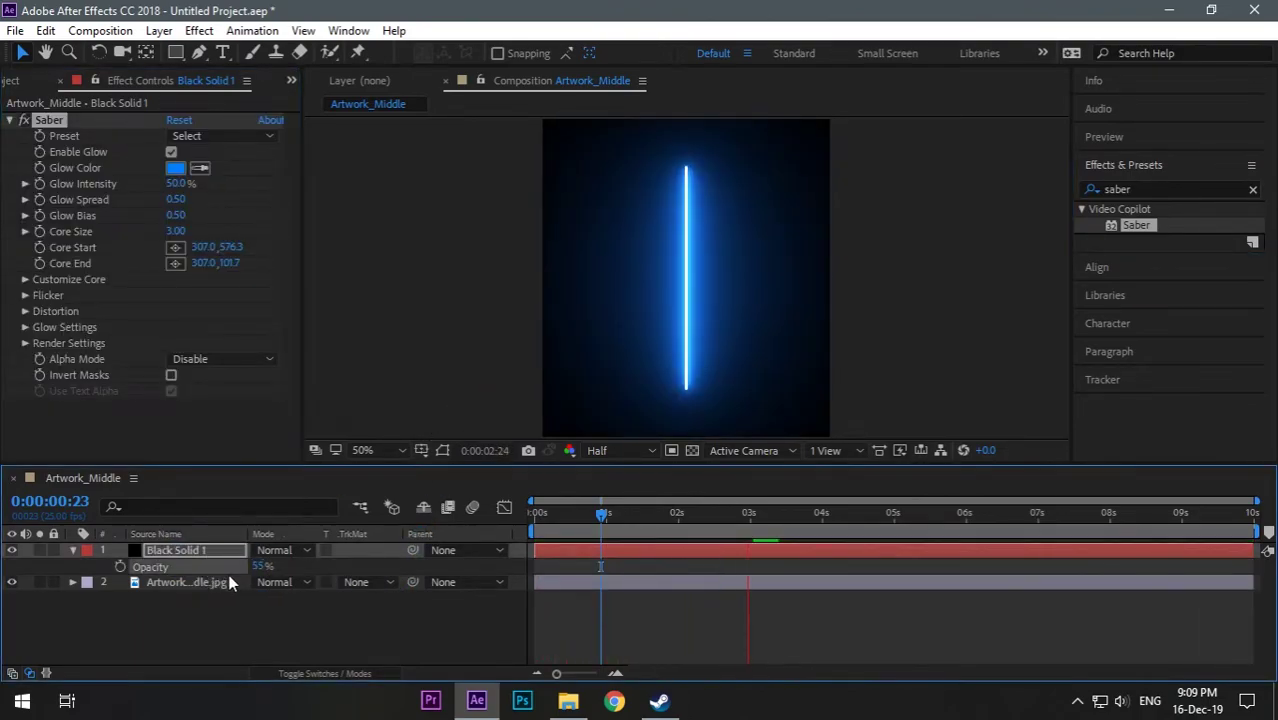
click(270, 582)
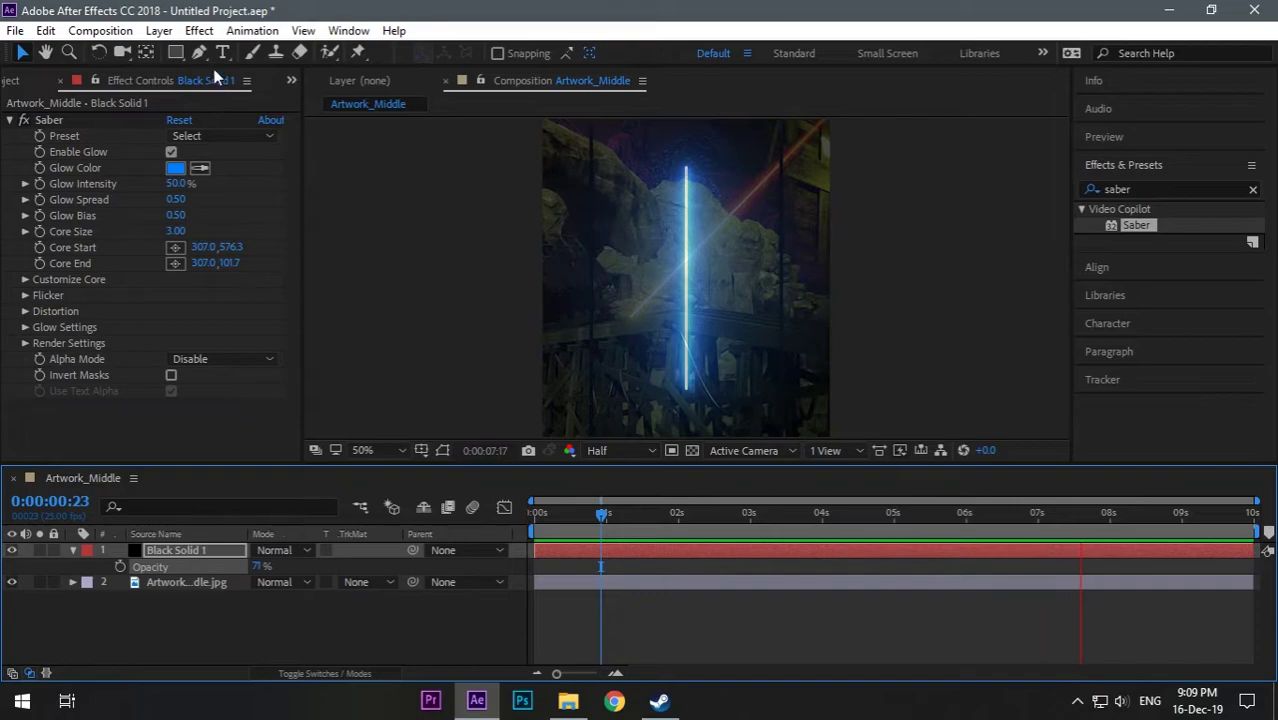
click(212, 552)
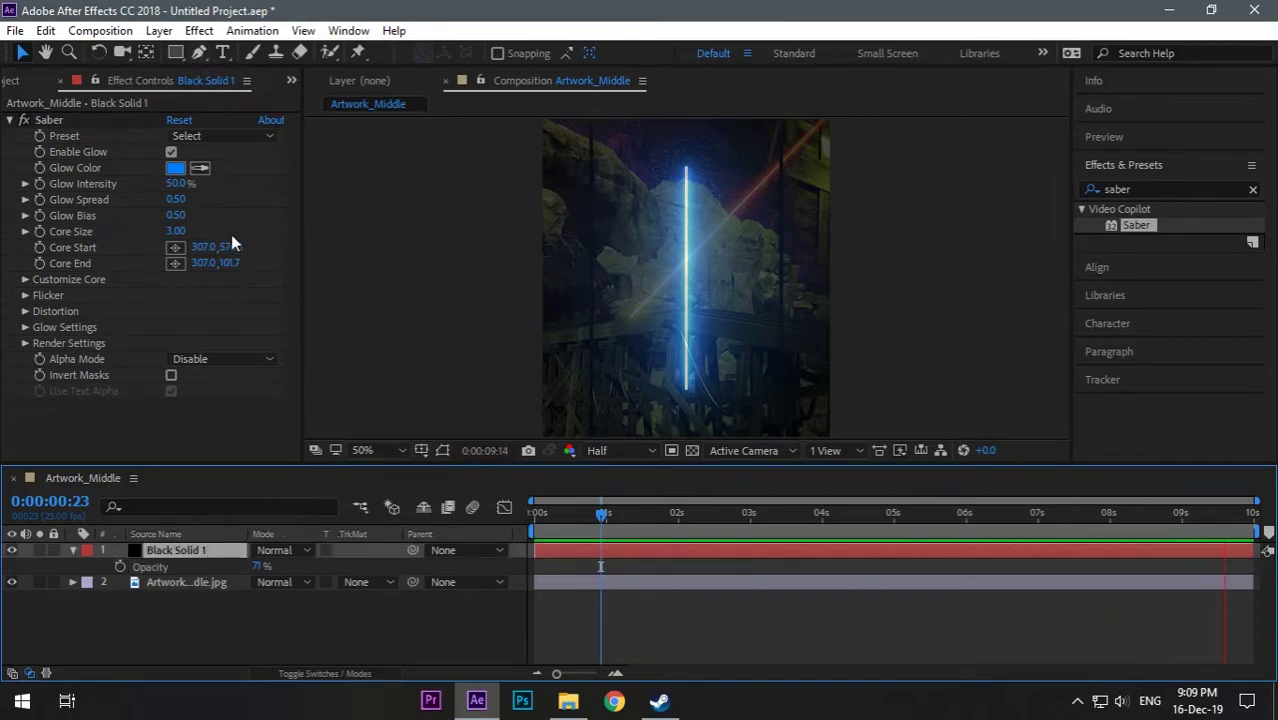
Draw rectangular Mask 1 over the artwork's right-edge strip and nudge its top-left corner up
key(q)
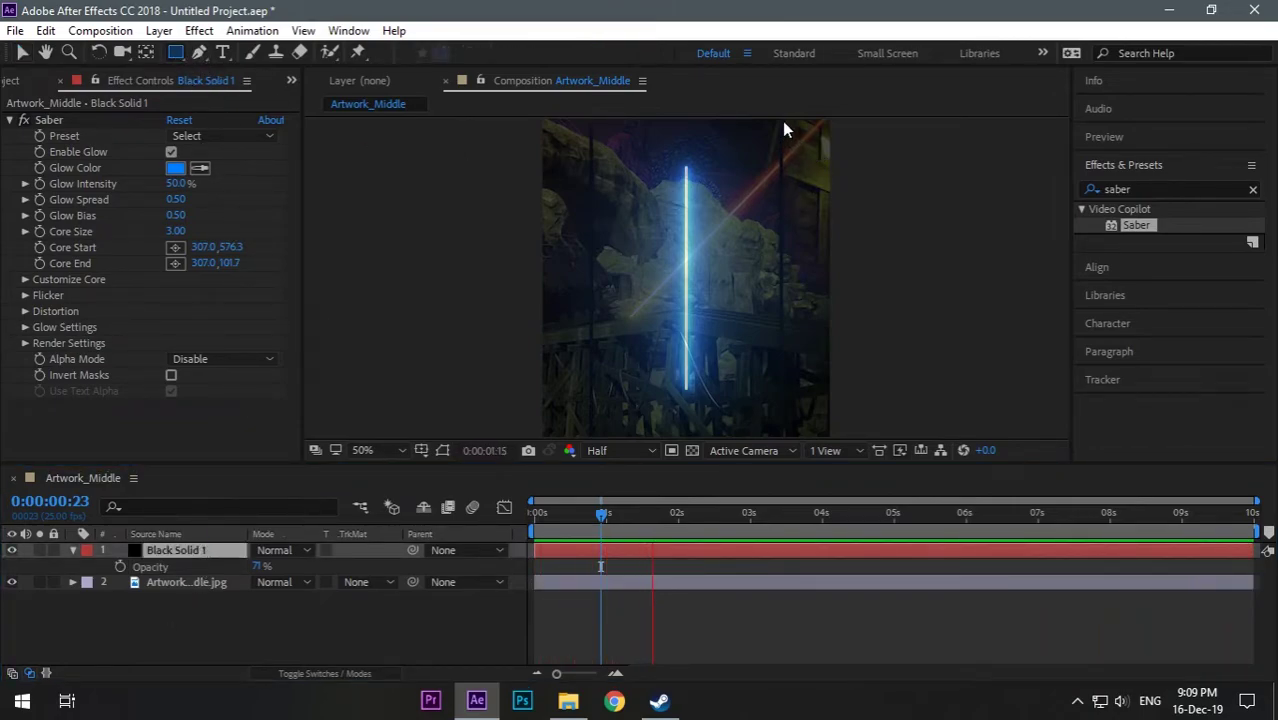
click(792, 158)
drag(784, 126, 829, 437)
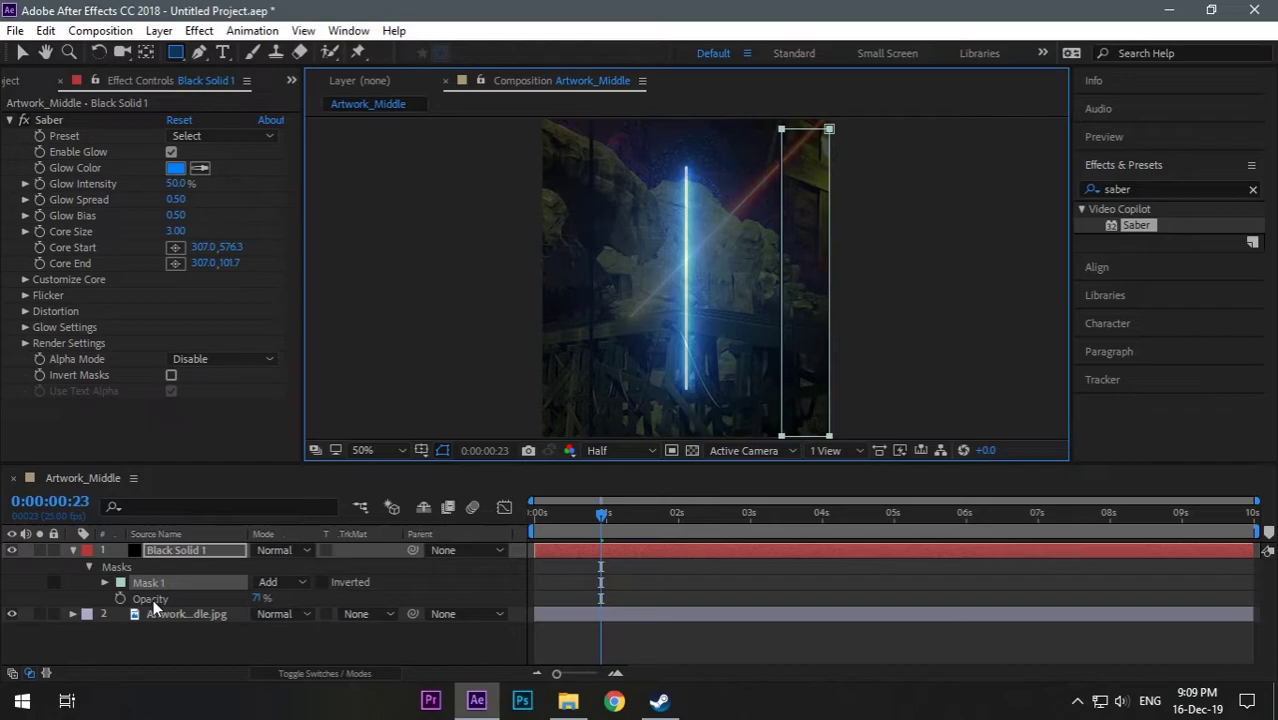
click(104, 582)
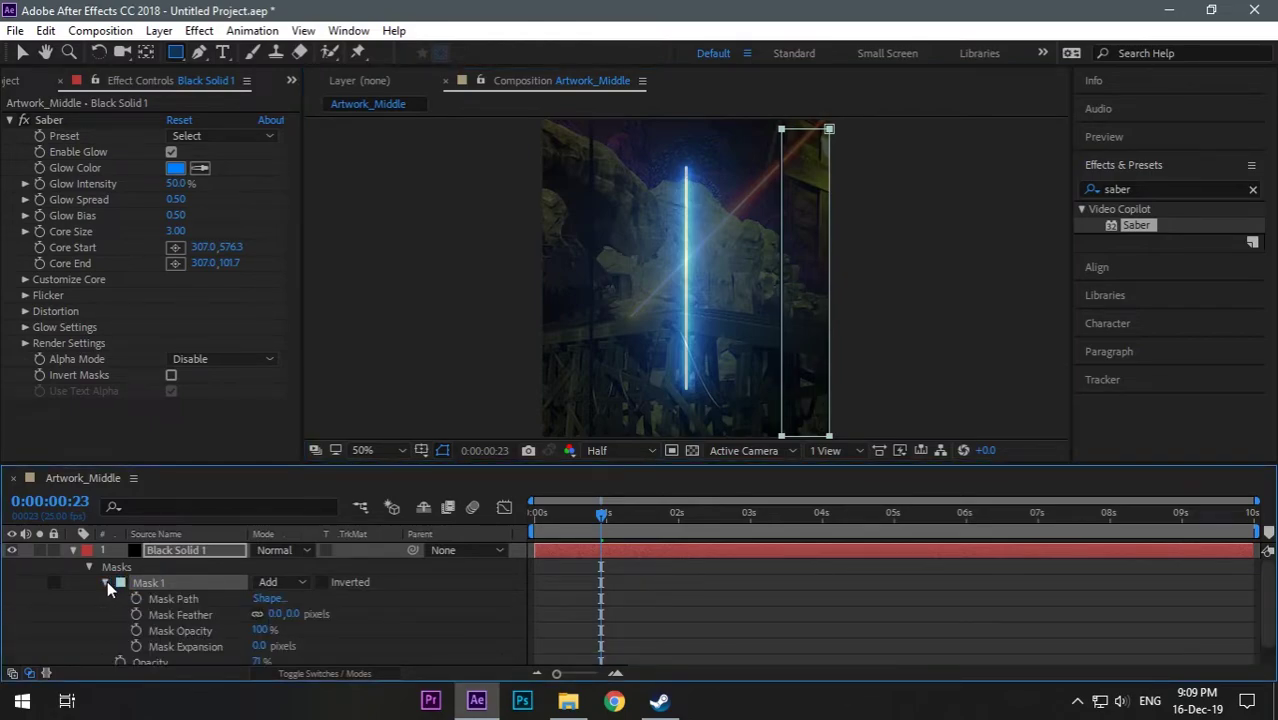
click(104, 582)
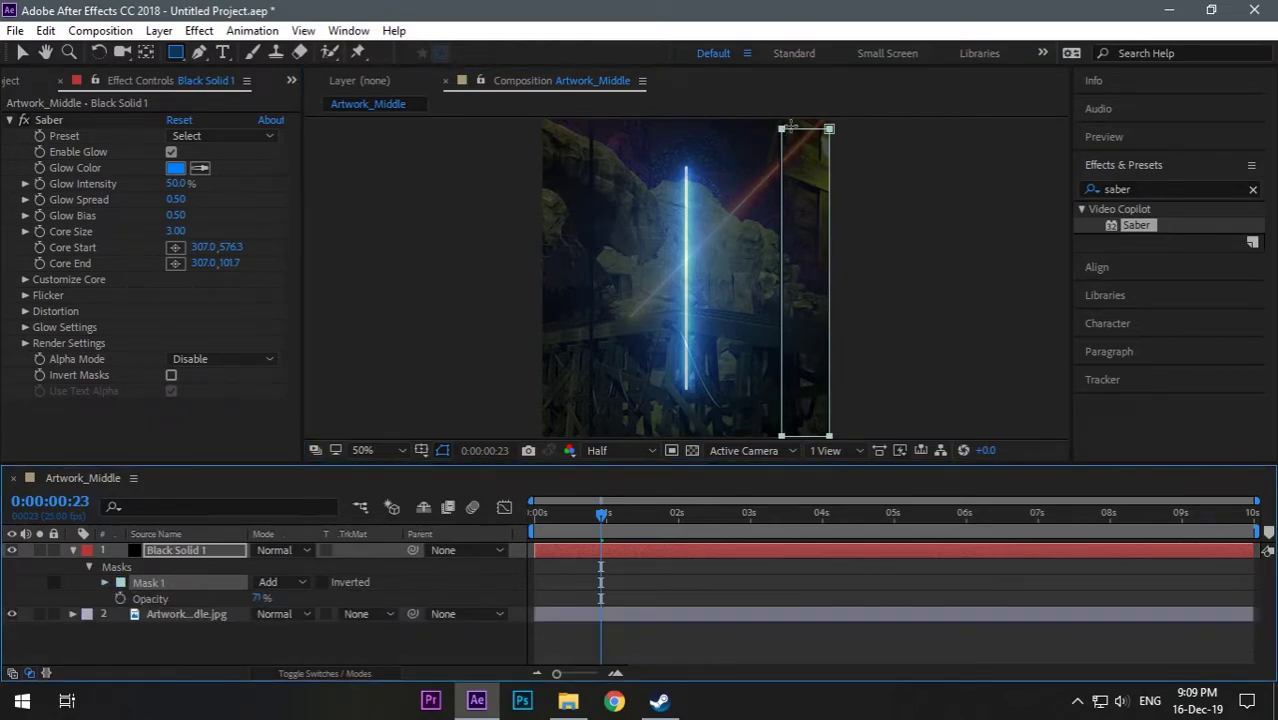
click(22, 52)
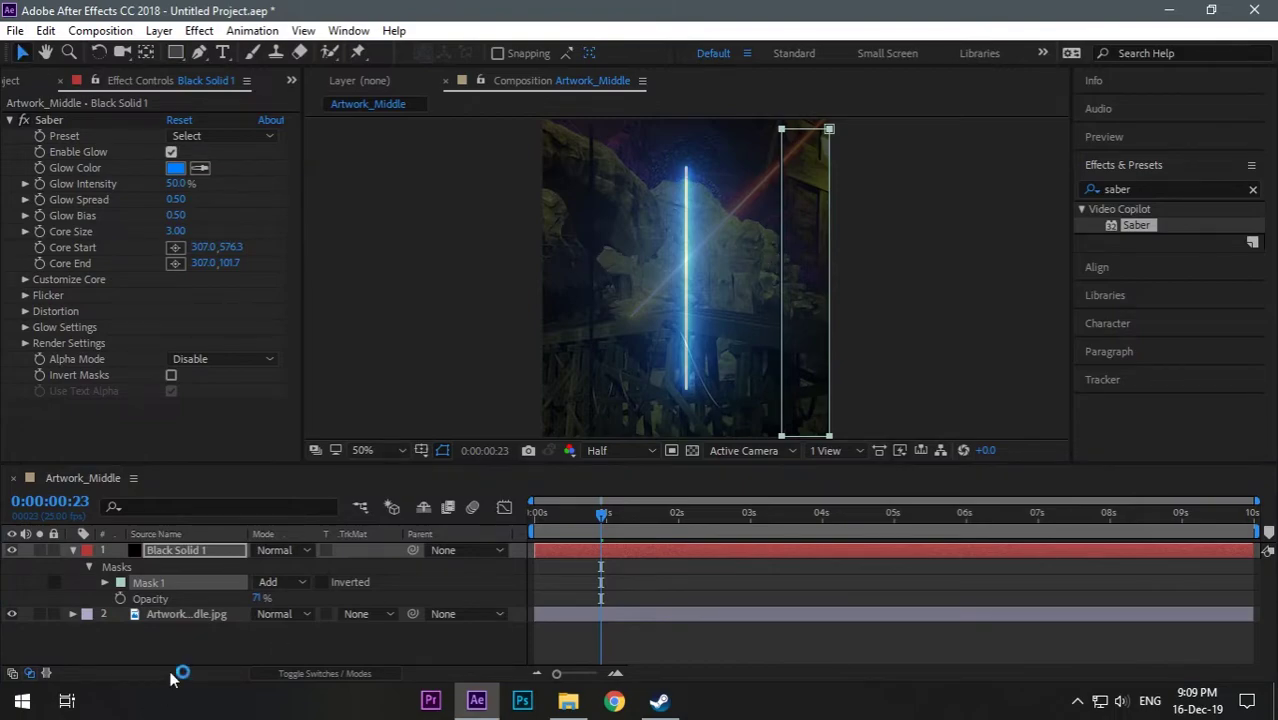
click(782, 131)
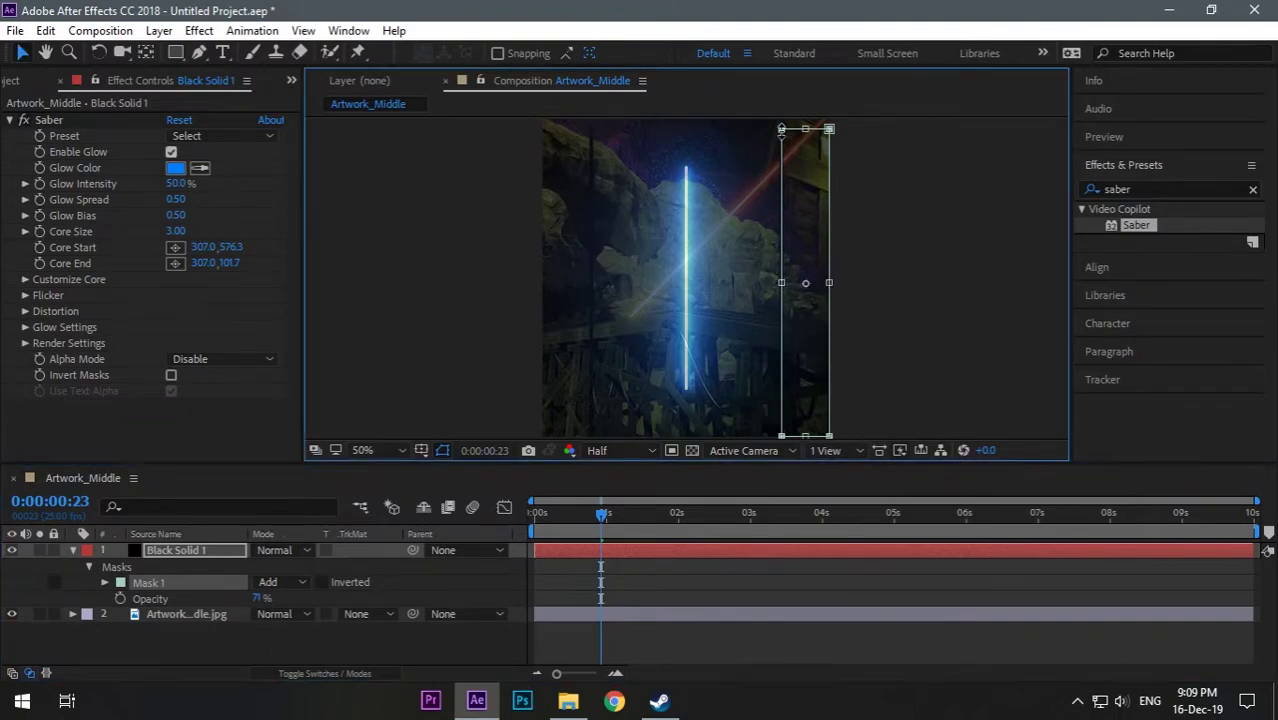
drag(782, 130, 785, 127)
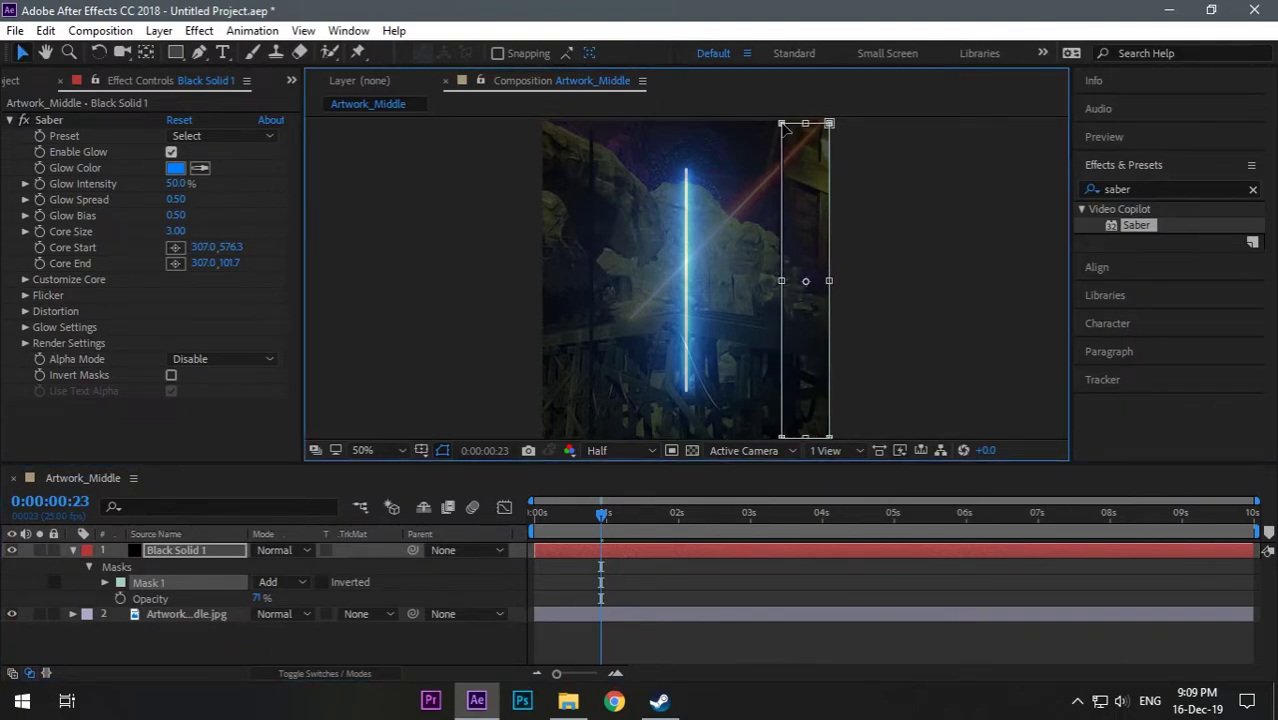
click(262, 646)
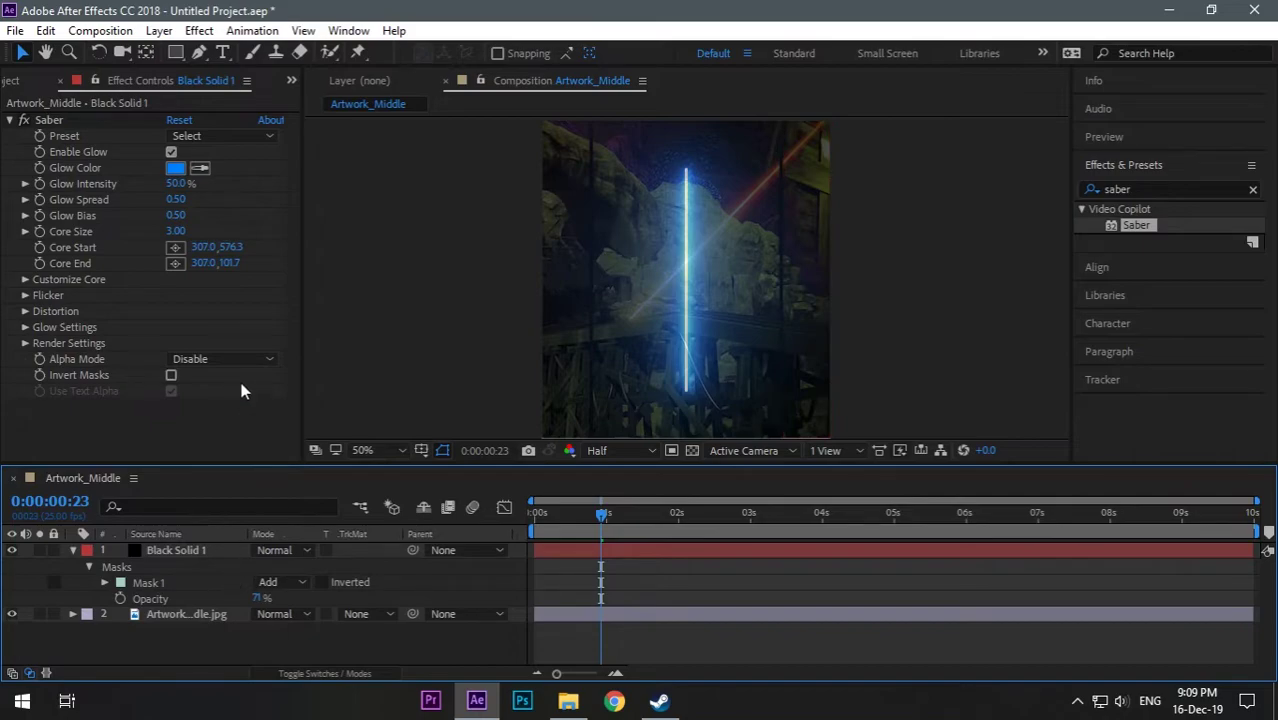
Set Saber's Core Type to Layer Masks and lower its Glow Intensity
click(25, 280)
scroll(181, 310, down, 1)
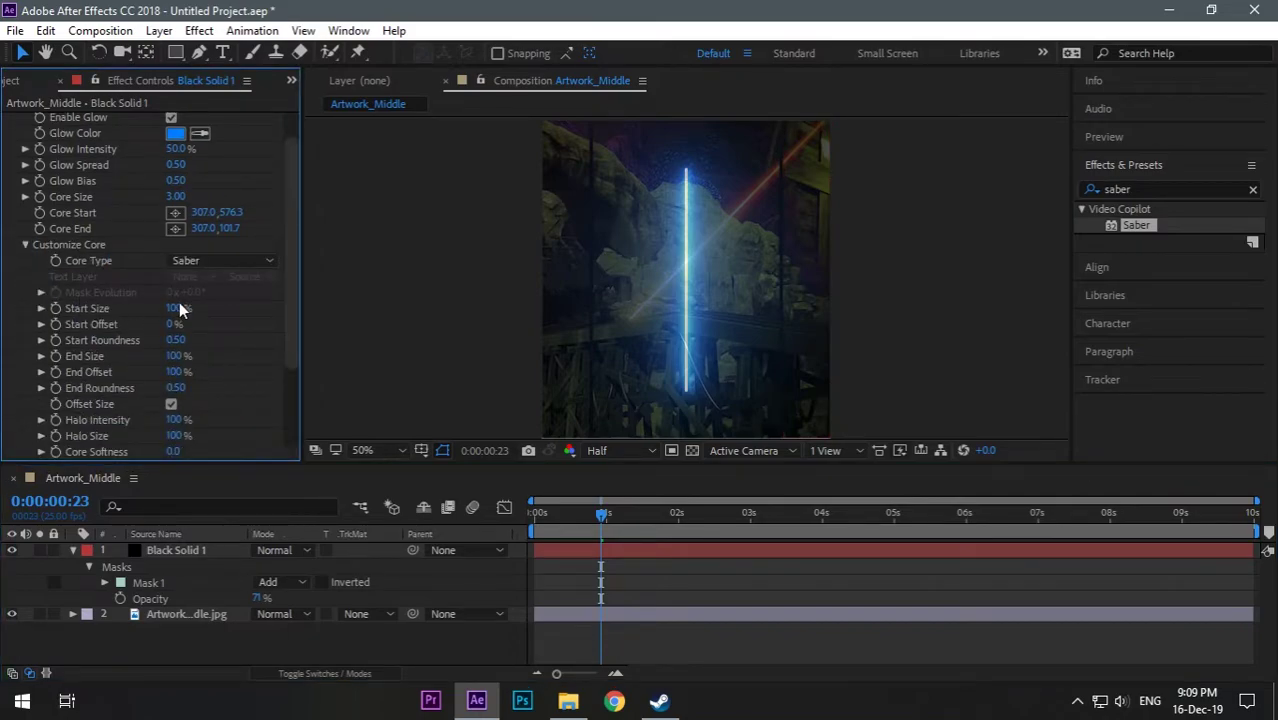
click(250, 259)
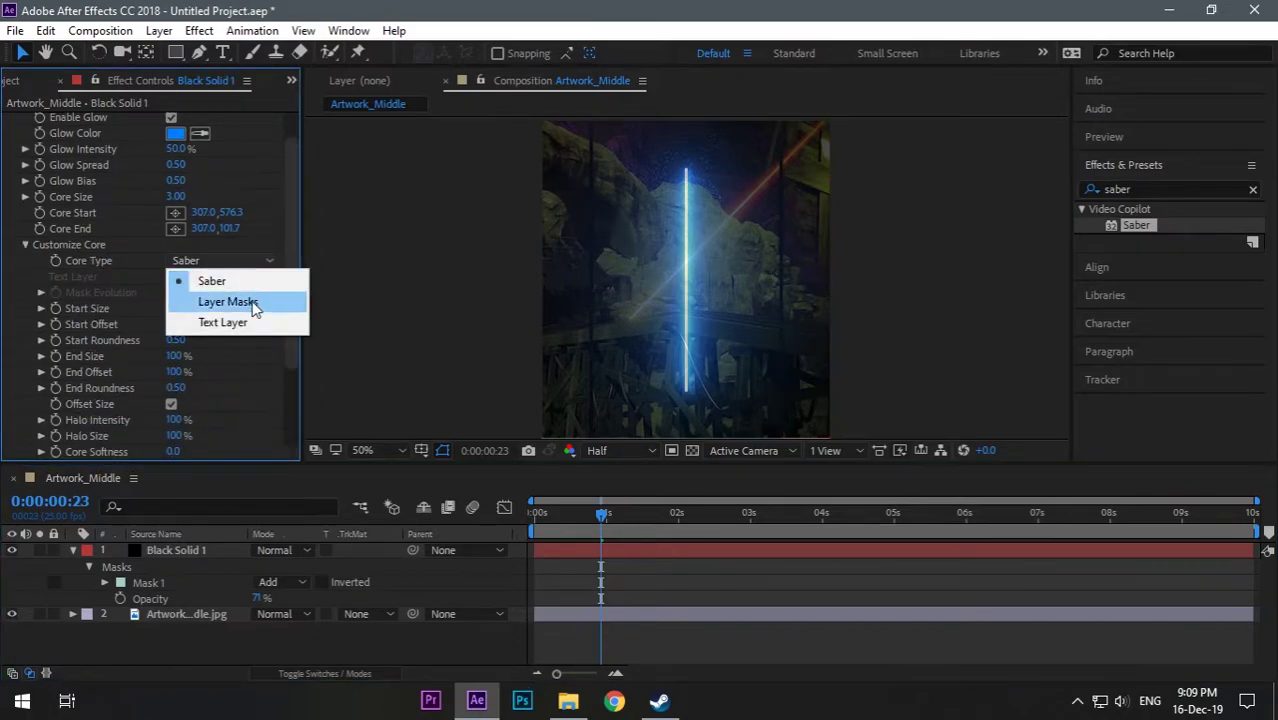
click(230, 302)
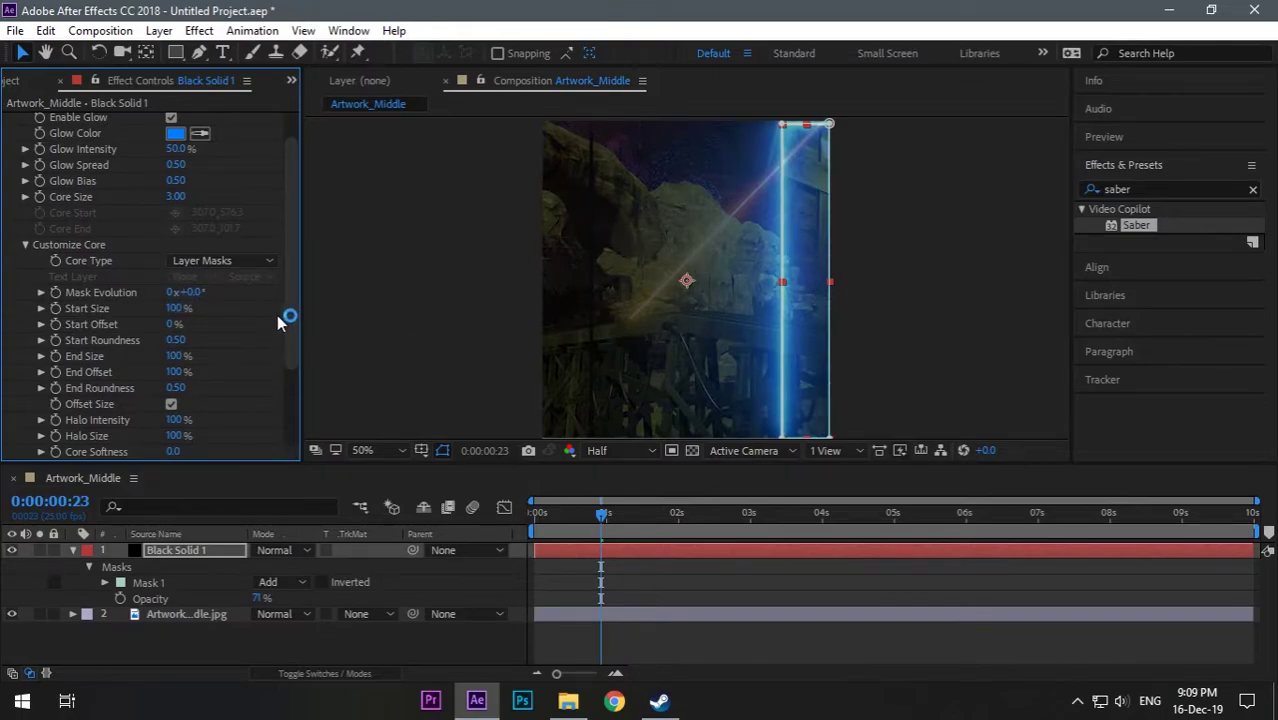
drag(188, 146, 170, 196)
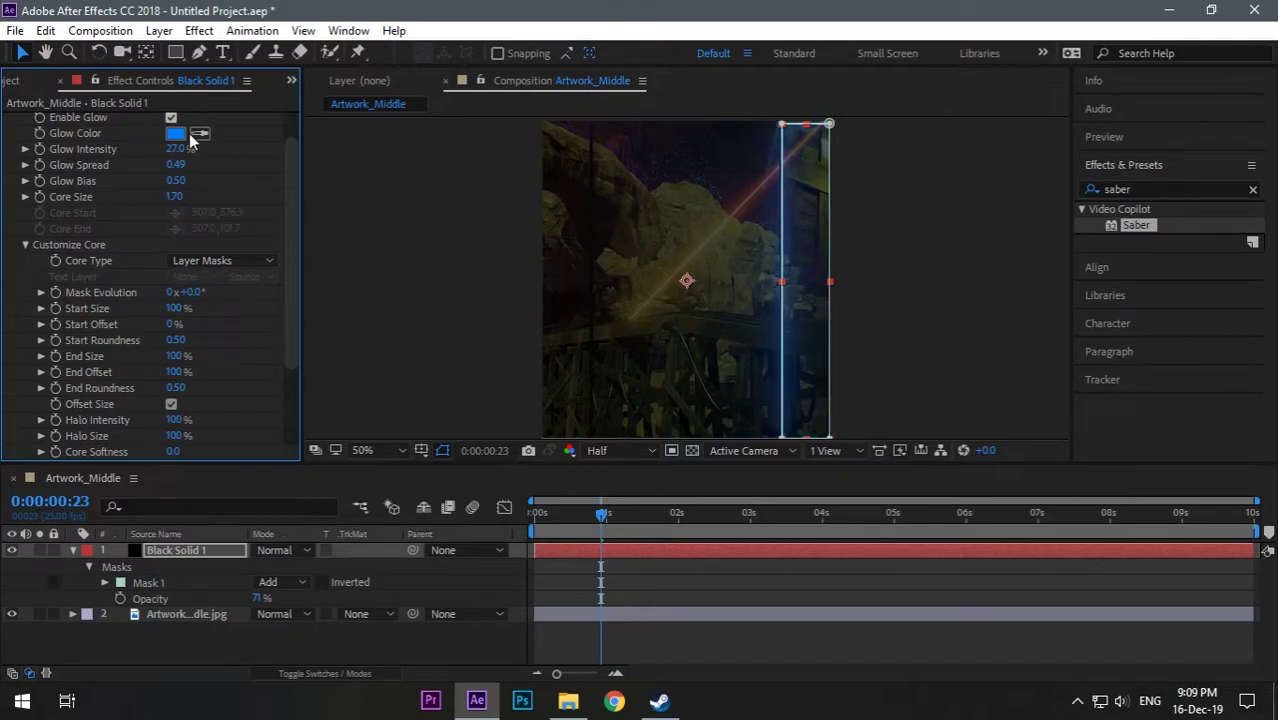
Try the Inferno preset, then apply Saber's Neon preset for a pink glow
scroll(215, 252, up, 2)
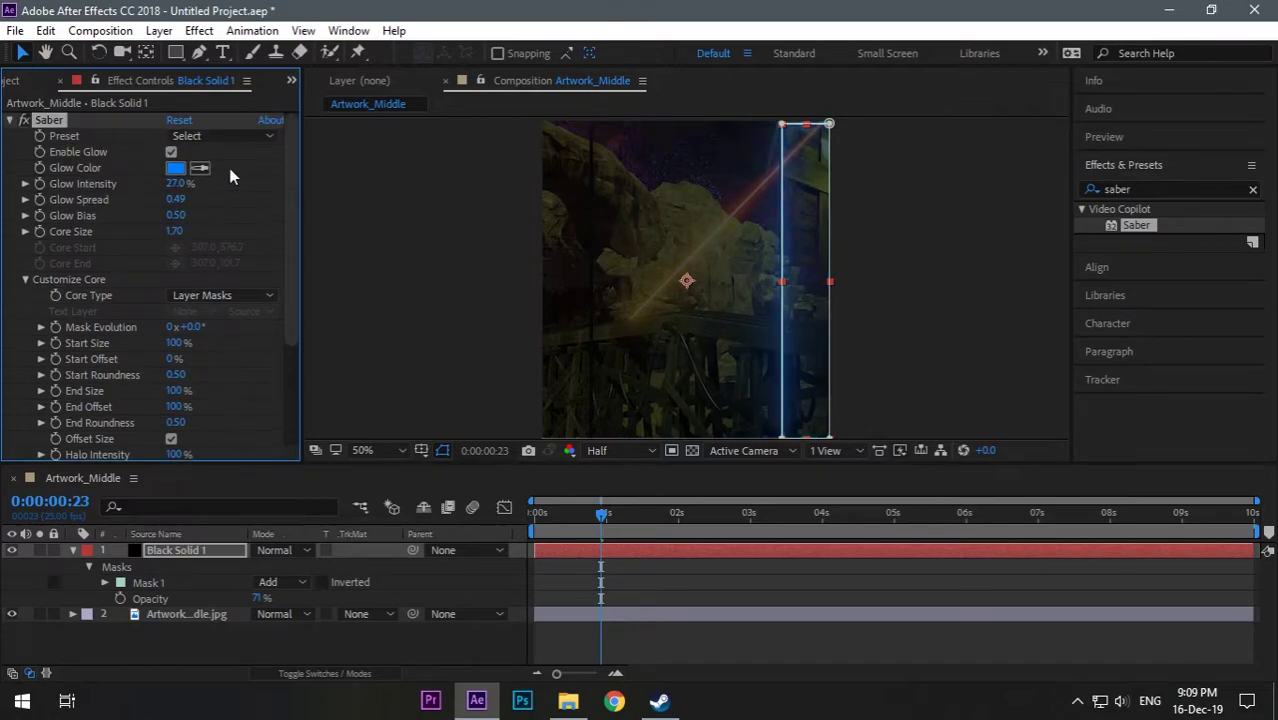
click(244, 135)
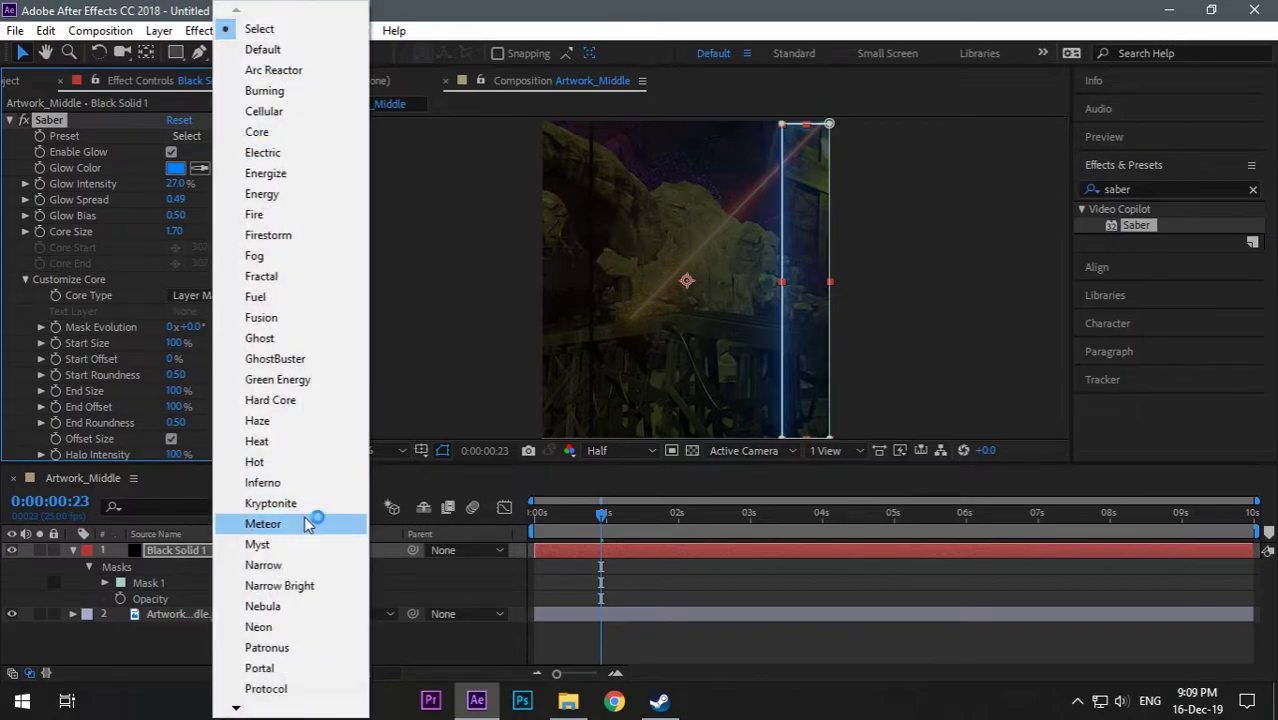
click(303, 484)
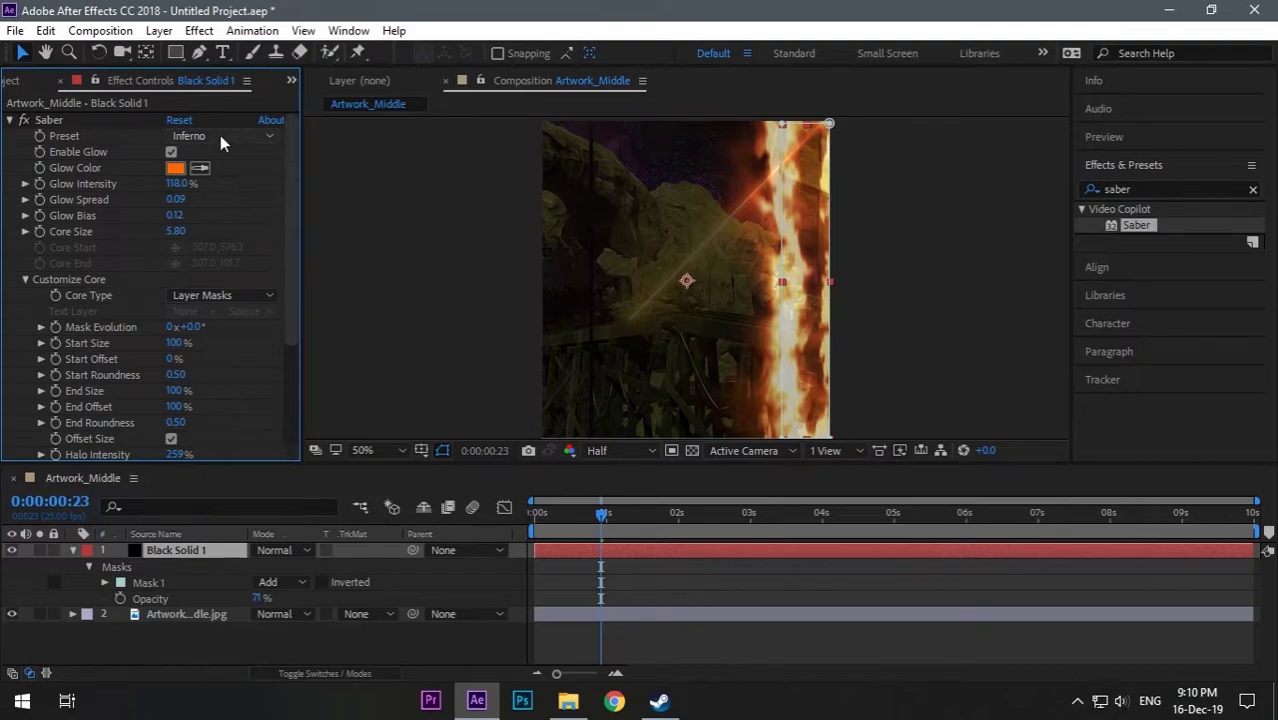
click(220, 135)
click(314, 620)
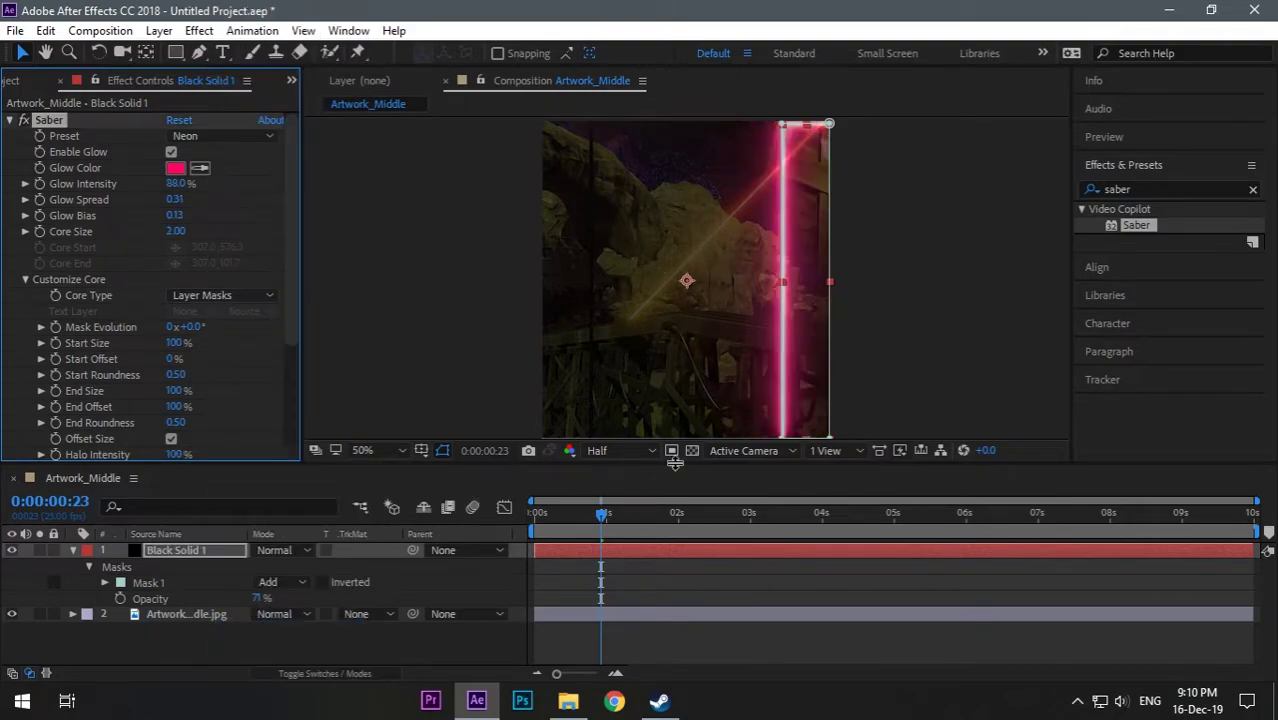
click(145, 53)
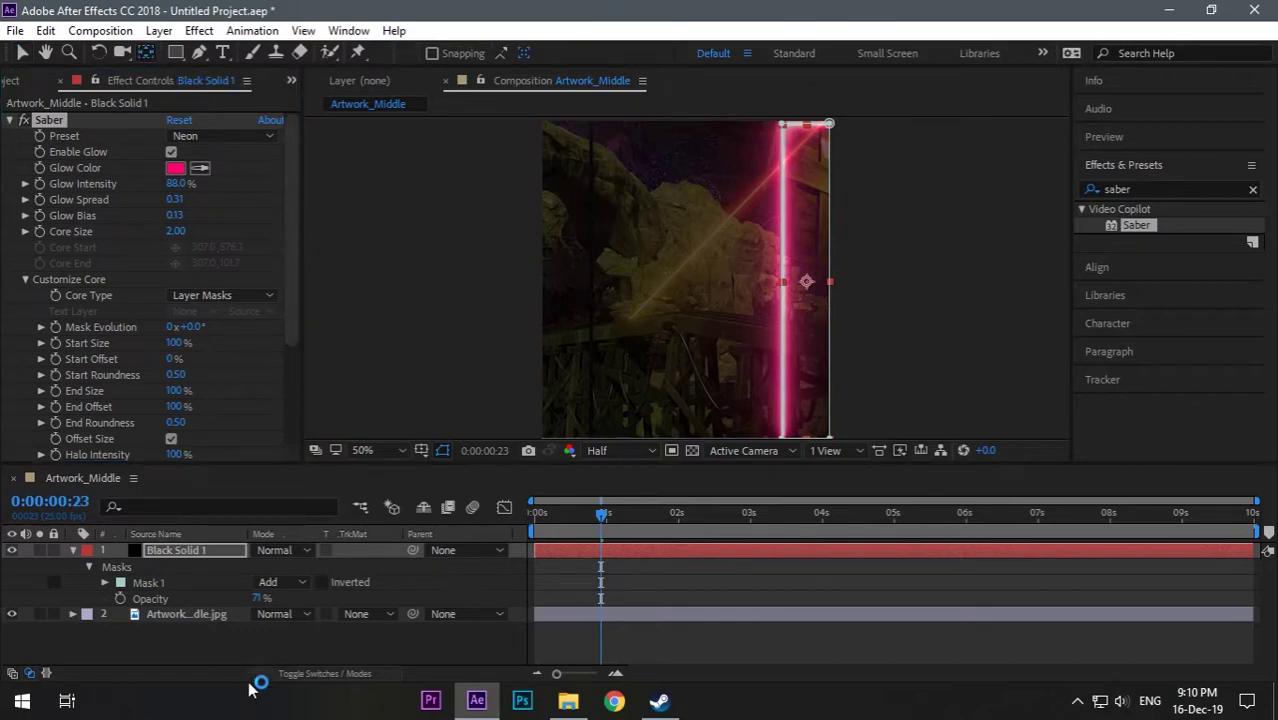
Preview the saber, then shorten it with a 39% Start Offset
click(203, 549)
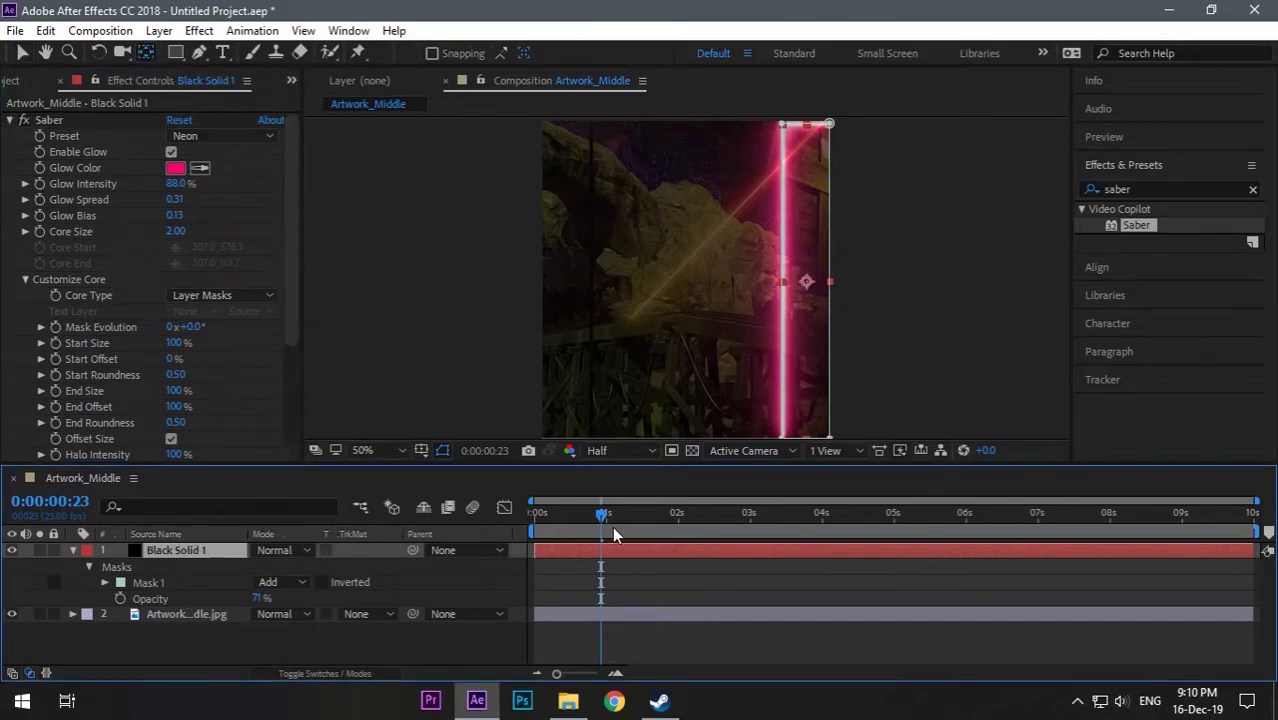
key(space)
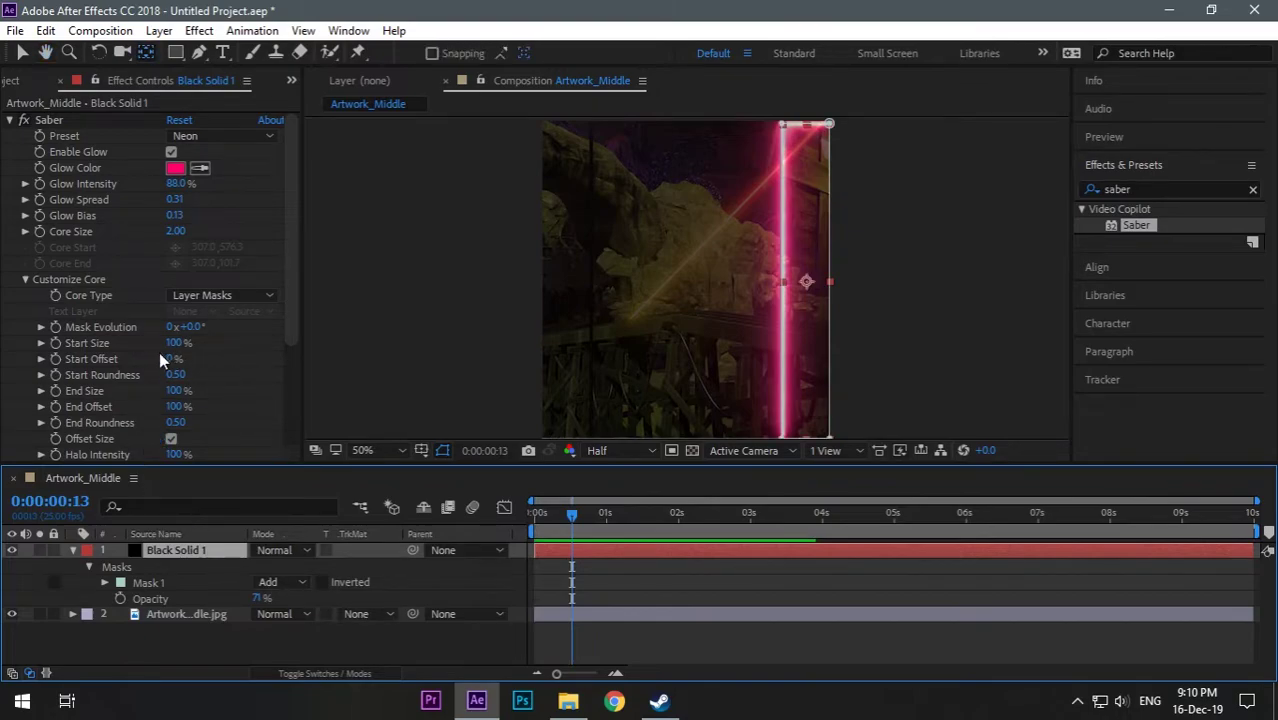
key(space)
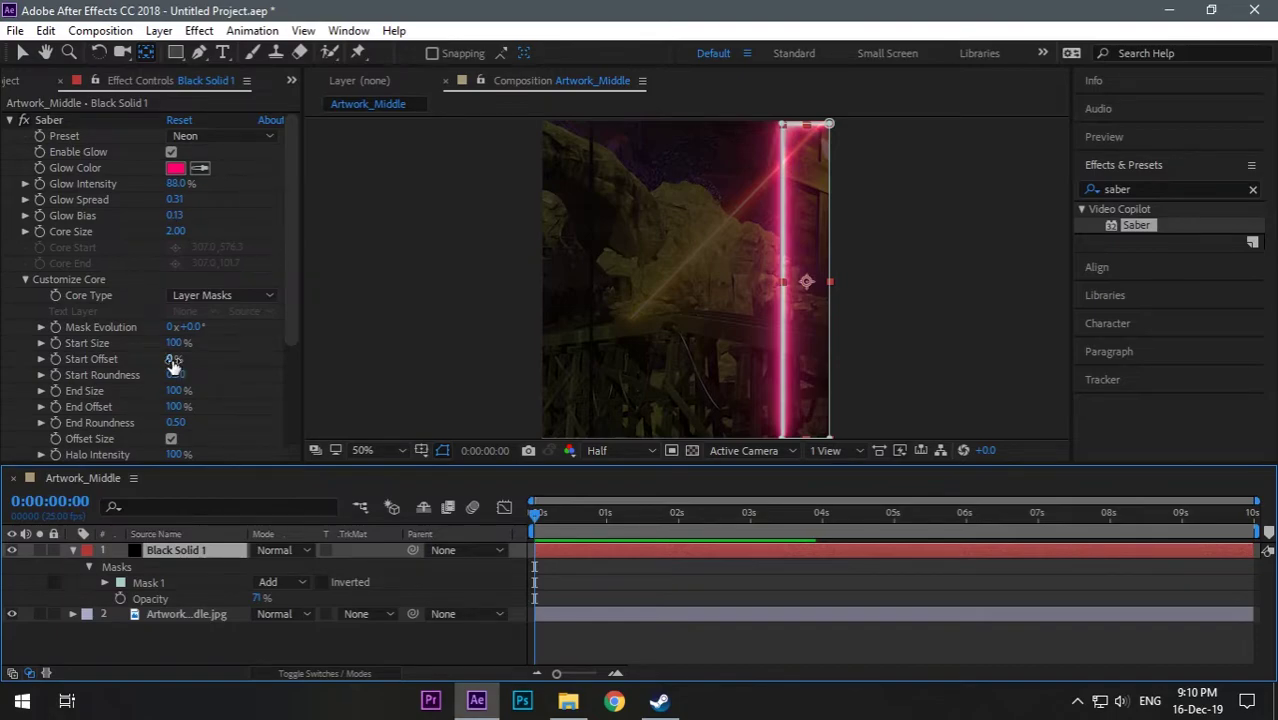
drag(172, 366, 217, 370)
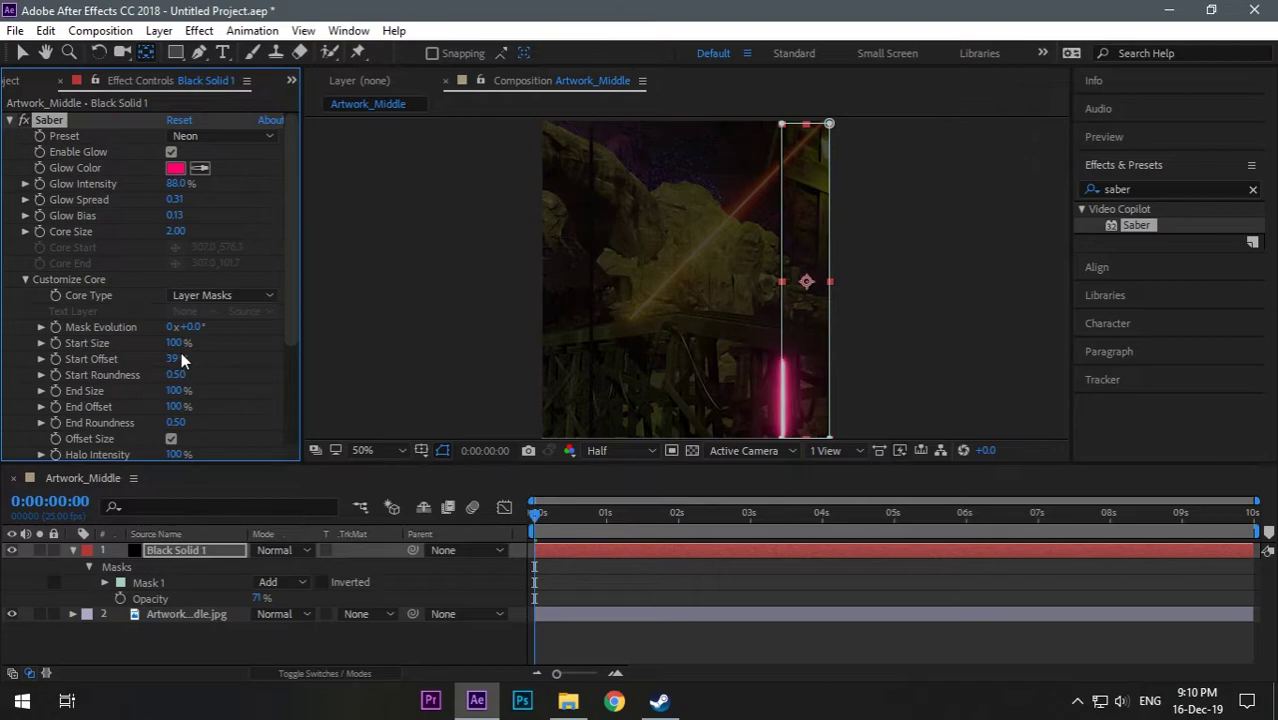
Keyframe Mask Evolution from 0 at the start to one full turn (360) at the last frame
click(57, 329)
drag(537, 522, 1252, 514)
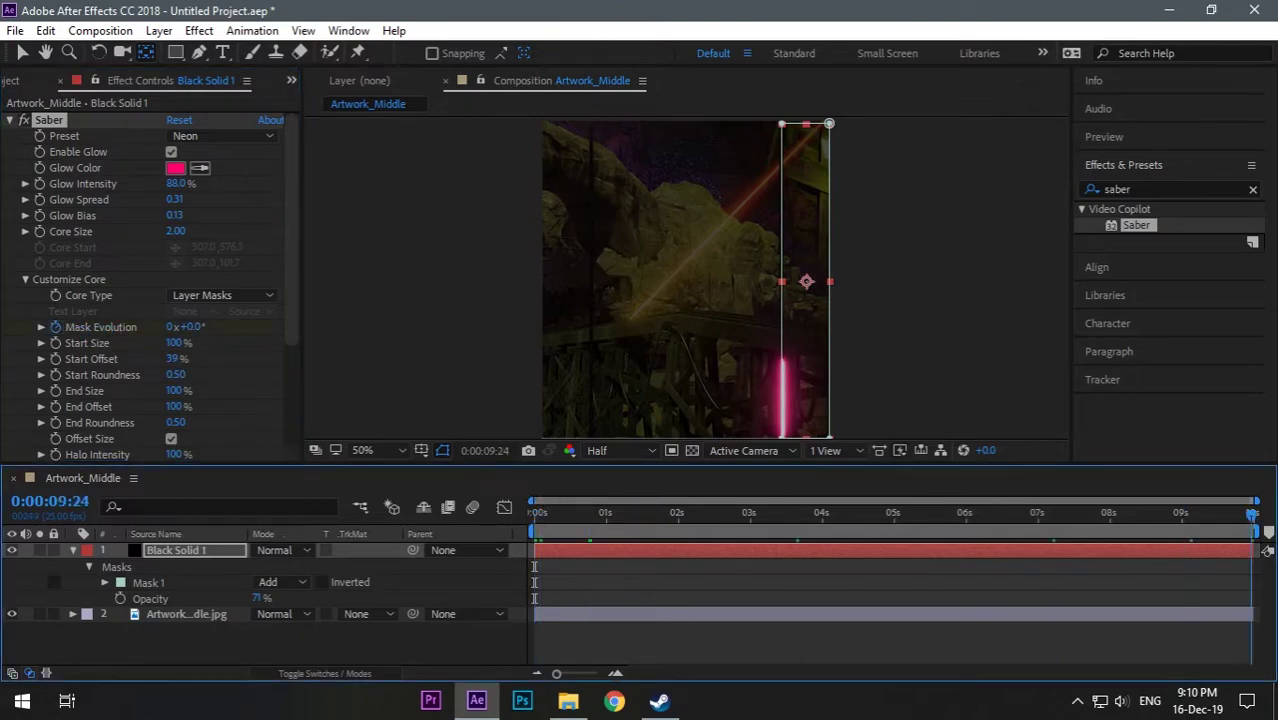
click(190, 328)
key(Return)
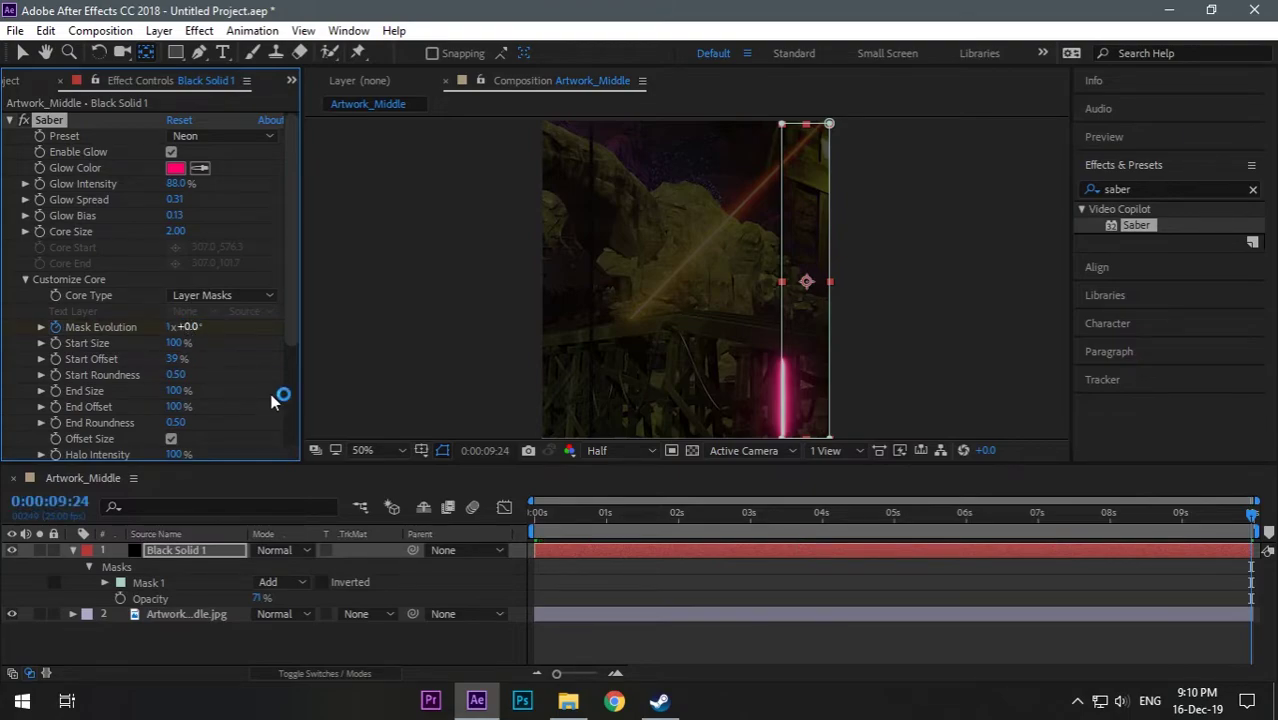
click(601, 528)
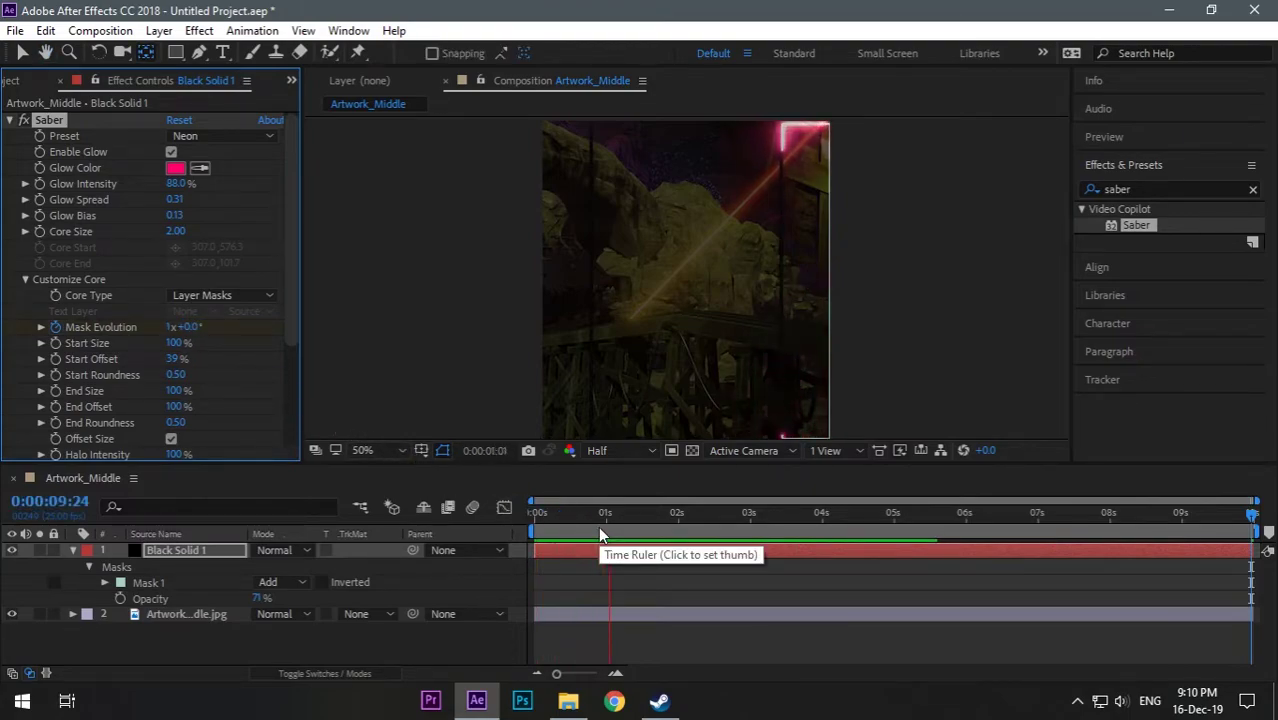
click(215, 551)
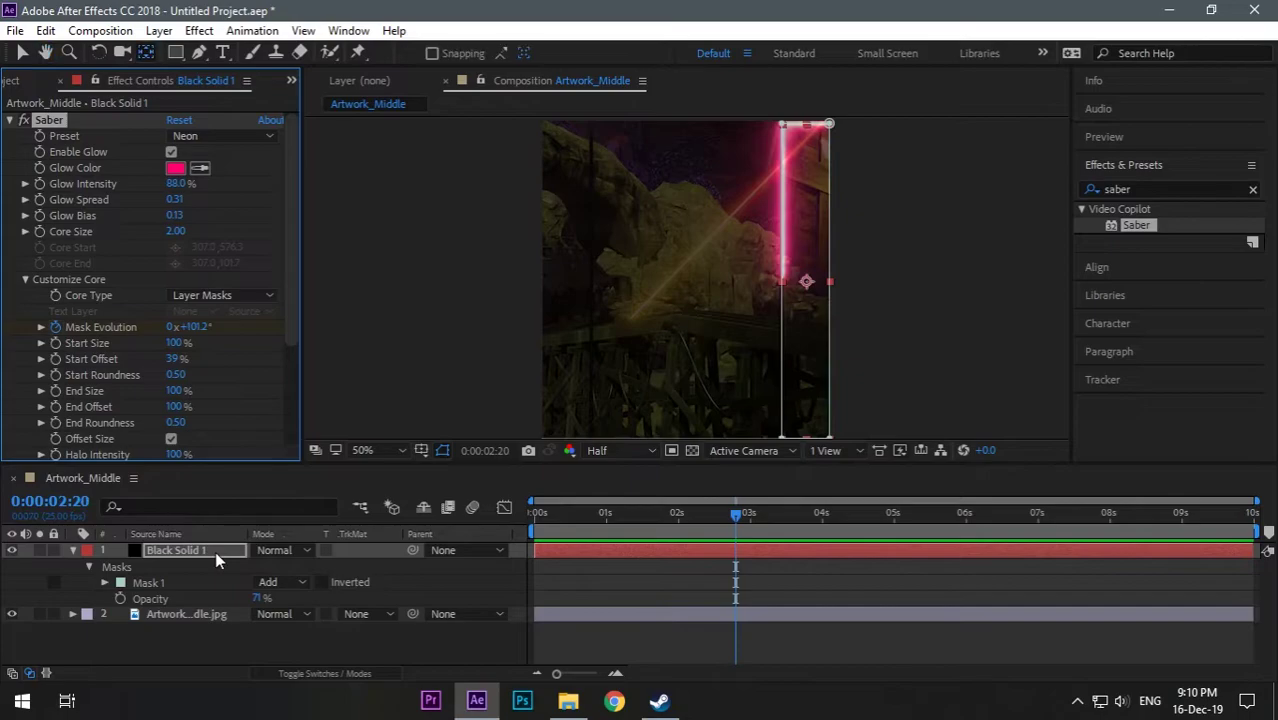
Set Black Solid 1's blend mode to Screen and preview the neon line over the artwork
key(m)
key(t)
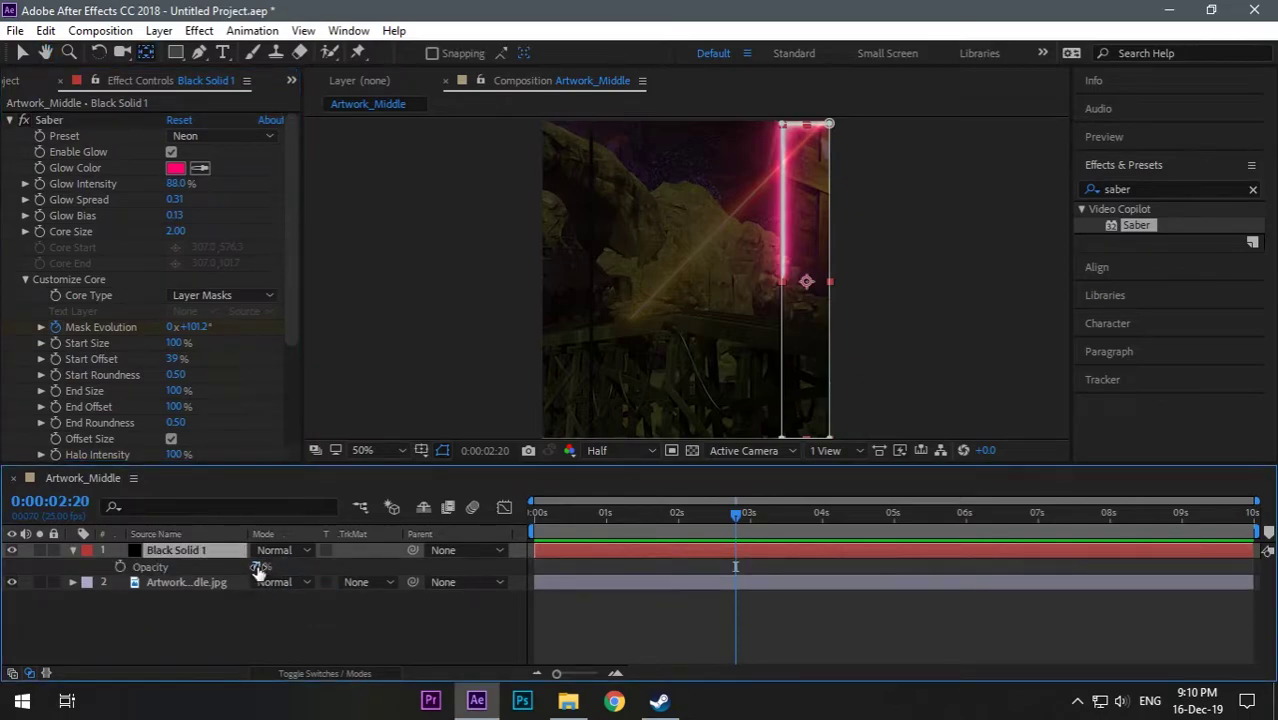
click(290, 550)
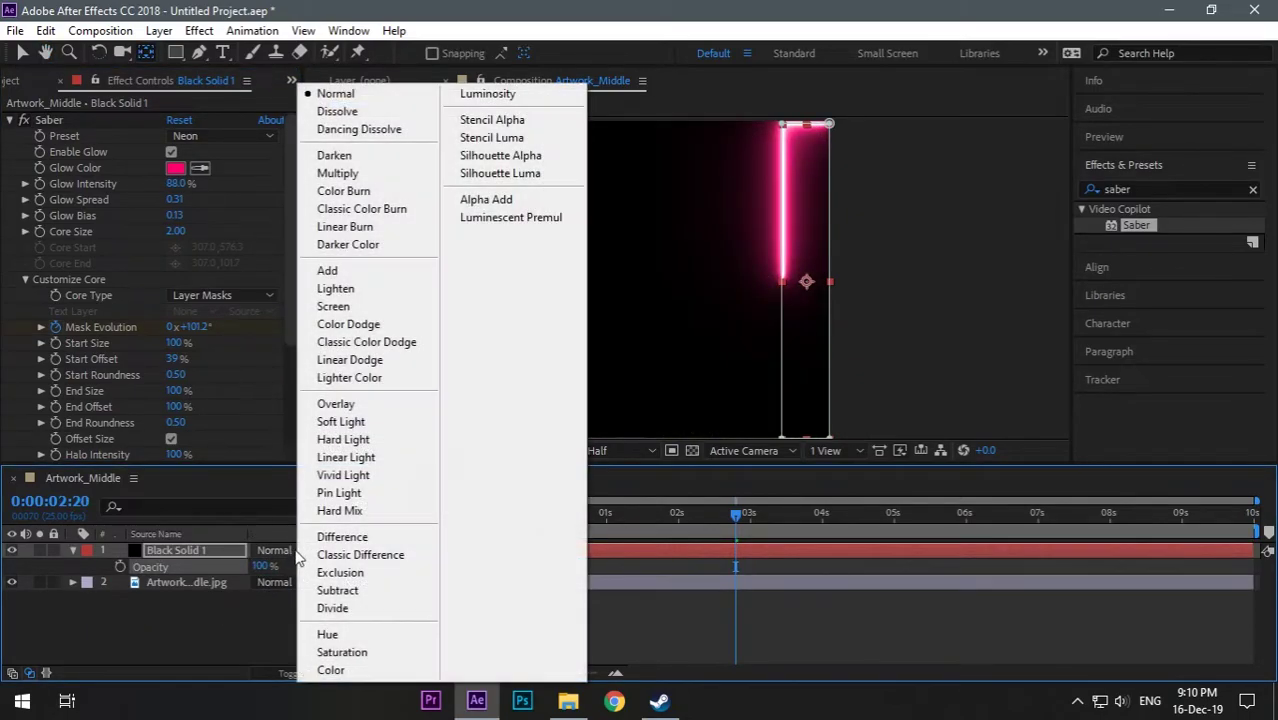
click(375, 306)
click(332, 620)
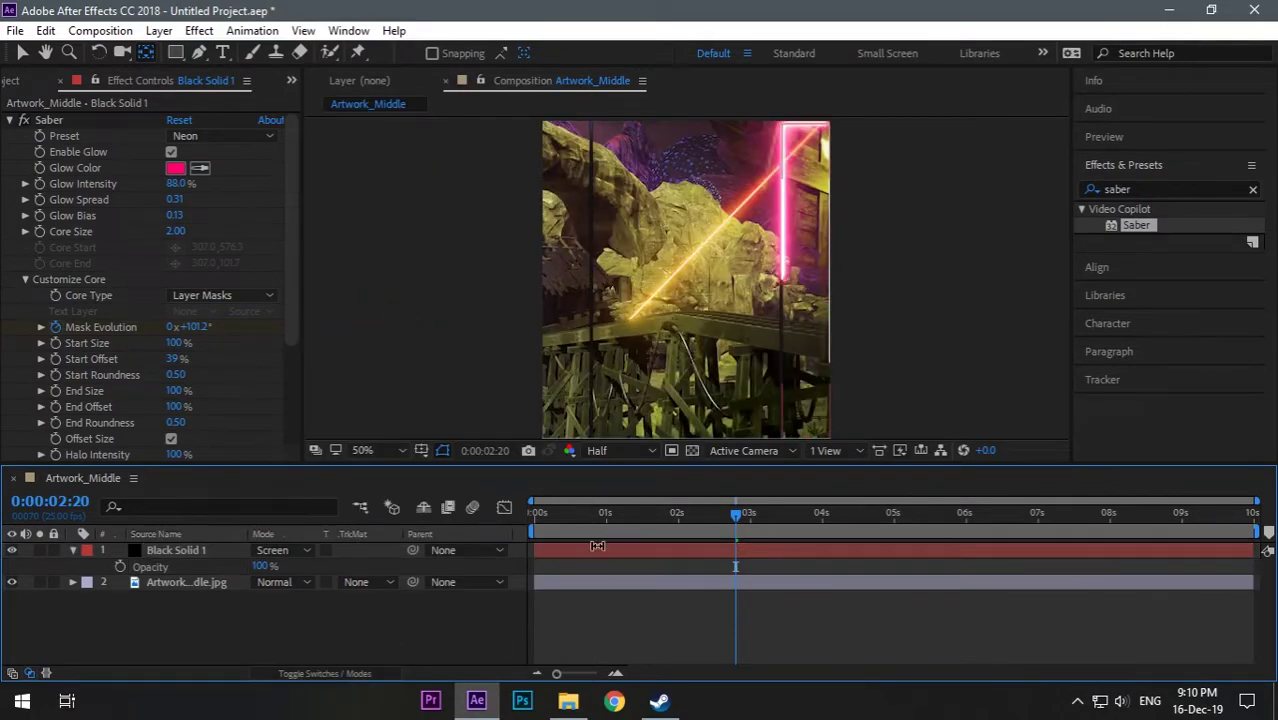
key(space)
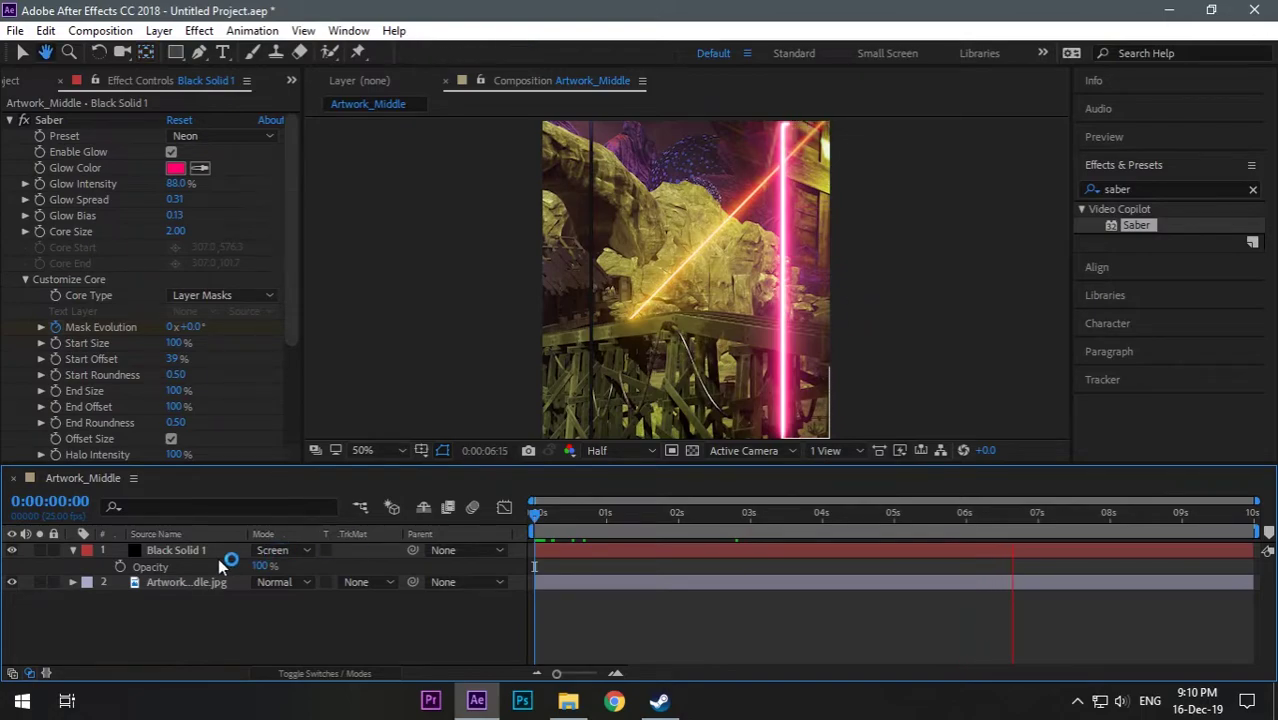
key(space)
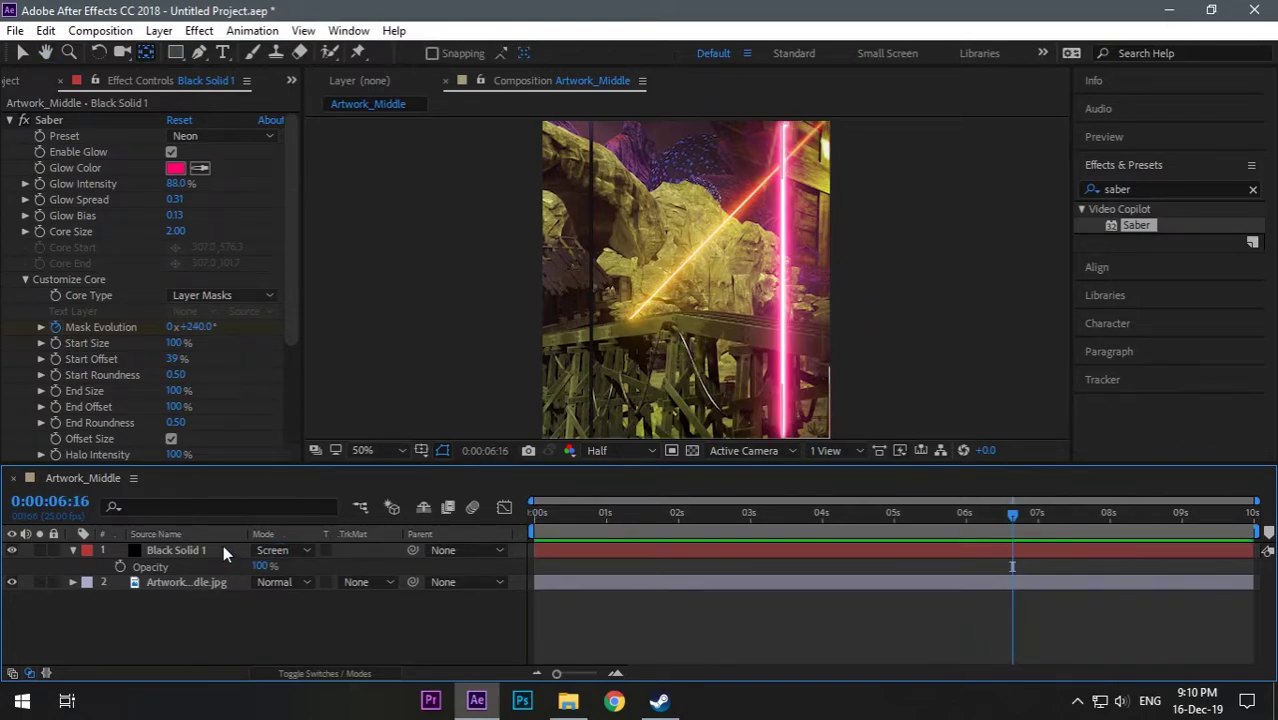
Free-transform the solid's mask, pulling its right edge and bottom edge slightly inward
key(m)
click(168, 583)
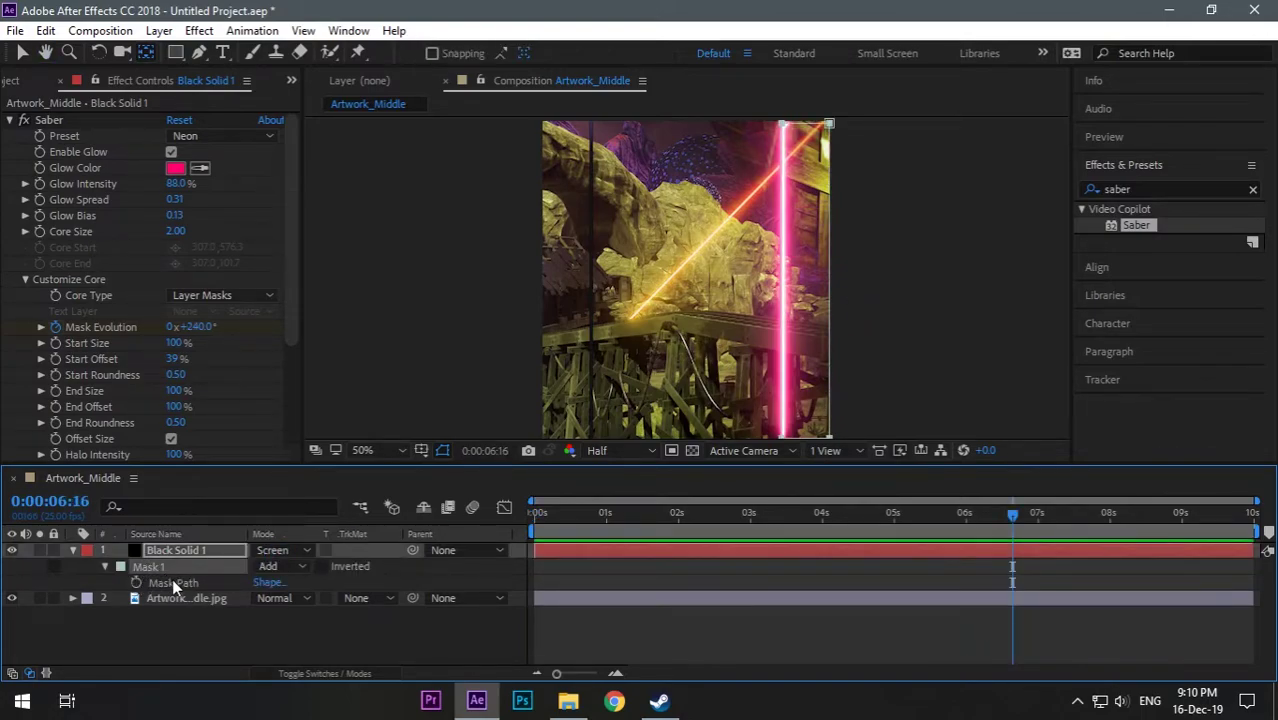
click(22, 52)
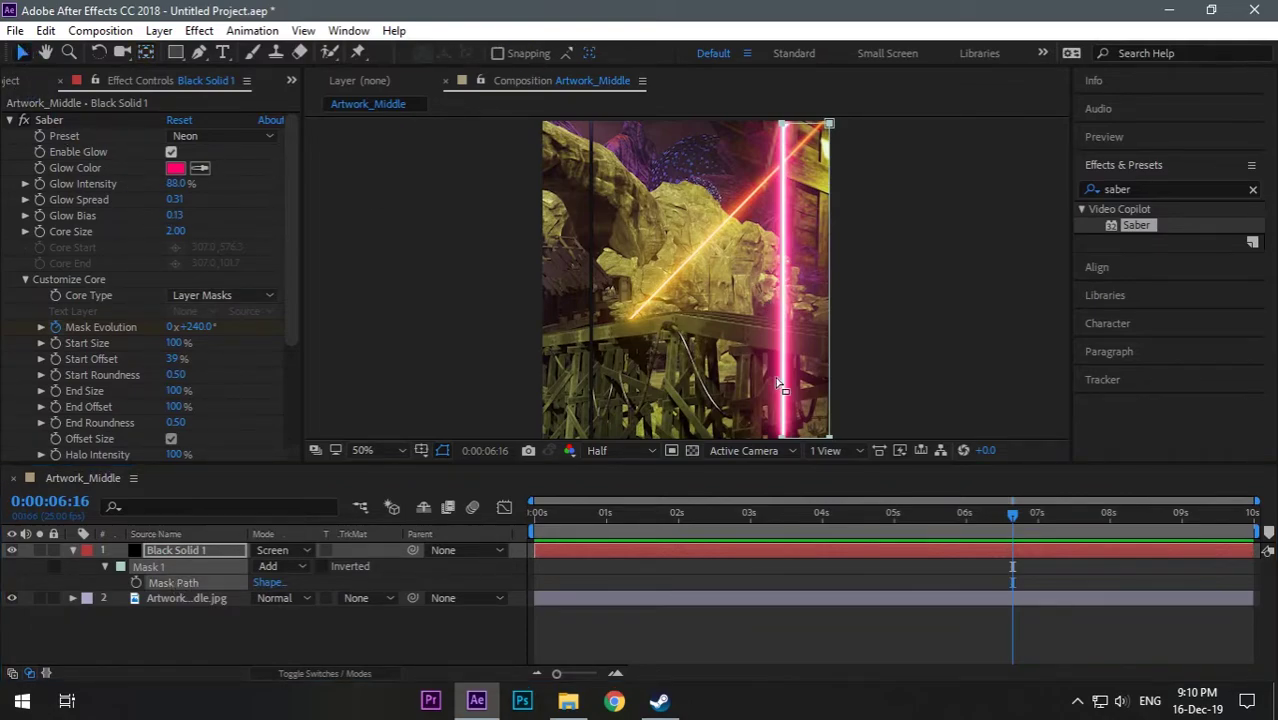
double_click(829, 125)
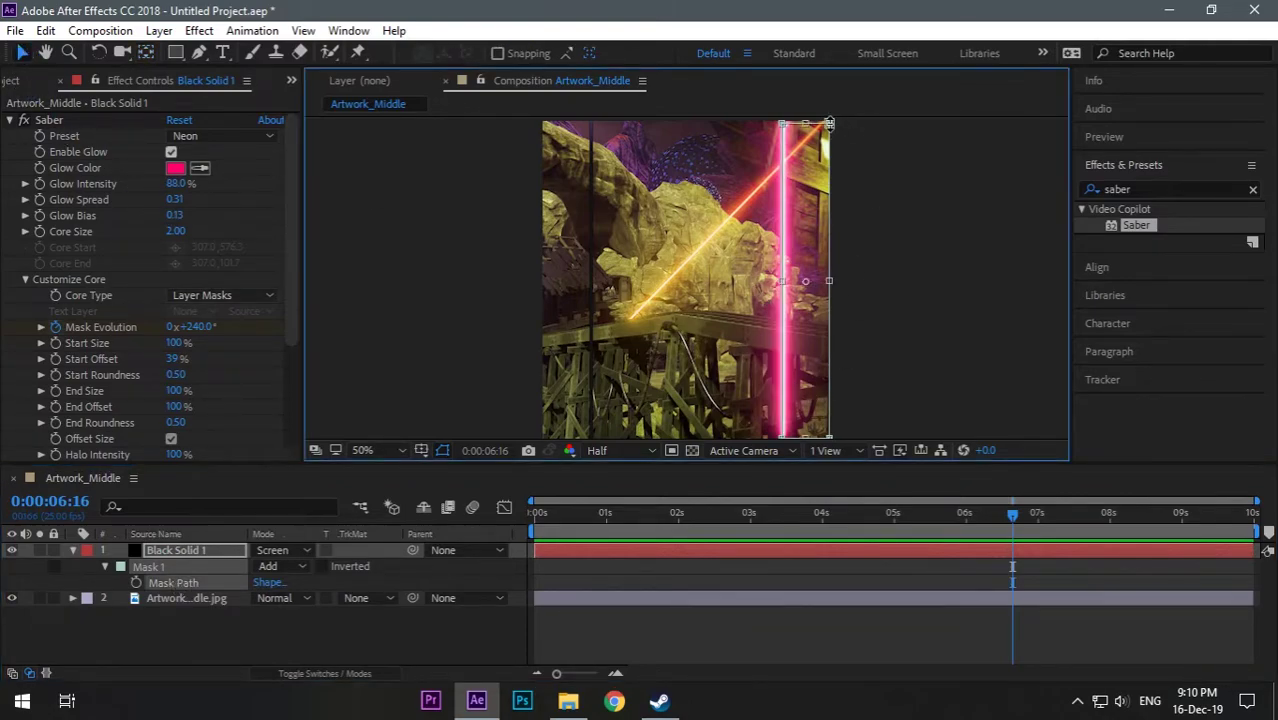
drag(829, 125, 829, 127)
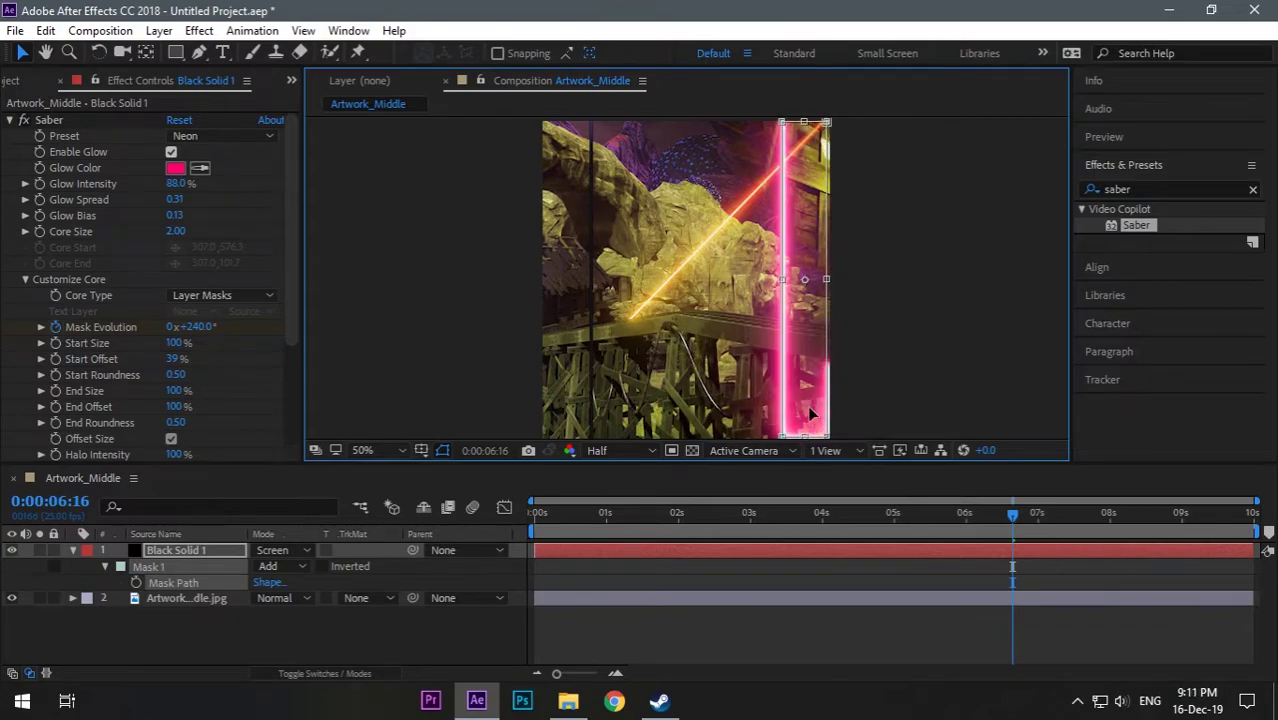
drag(805, 437, 810, 432)
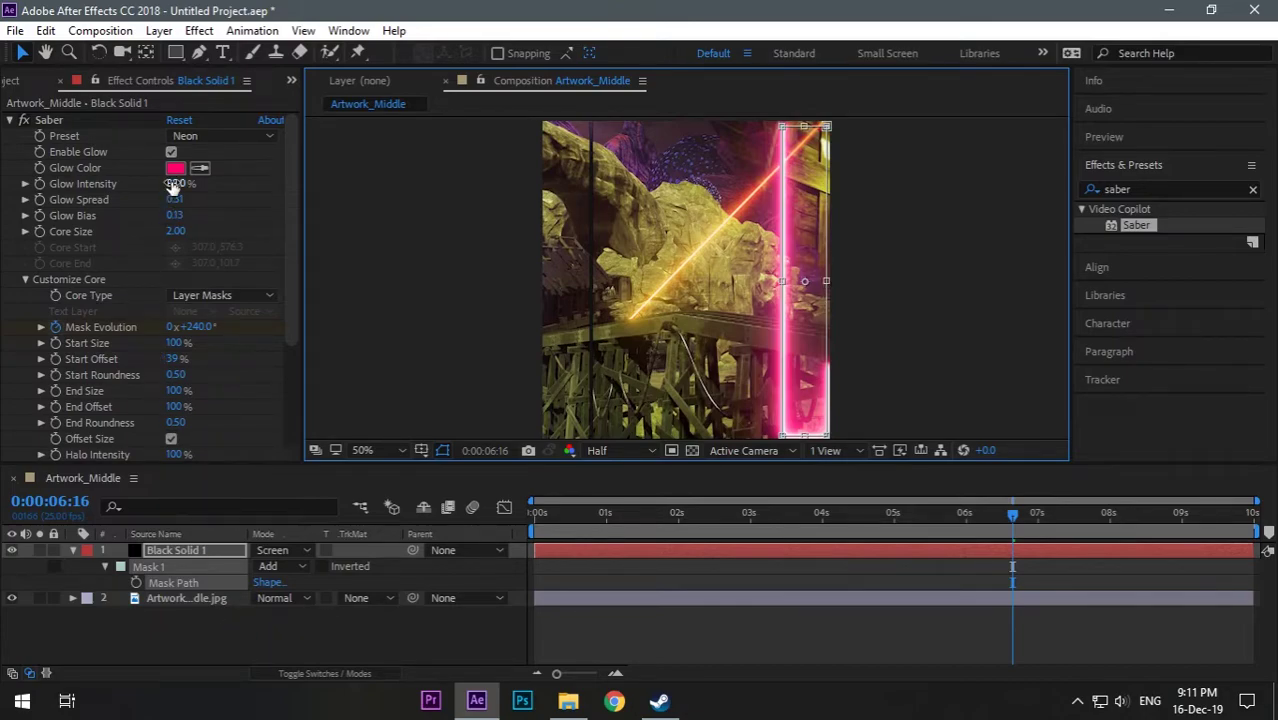
Set Saber's Glow Intensity to 70%, Glow Spread to 0.03 and Core Size to 0.40
drag(176, 184, 146, 208)
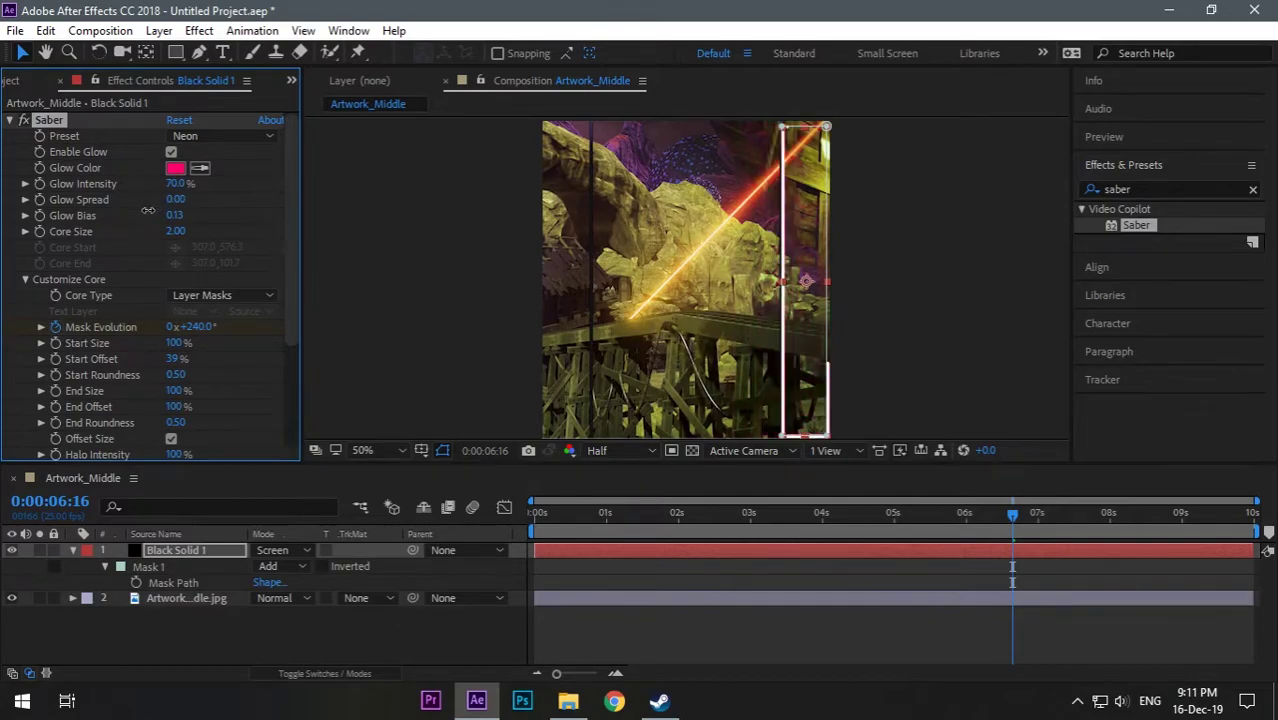
drag(150, 210, 151, 210)
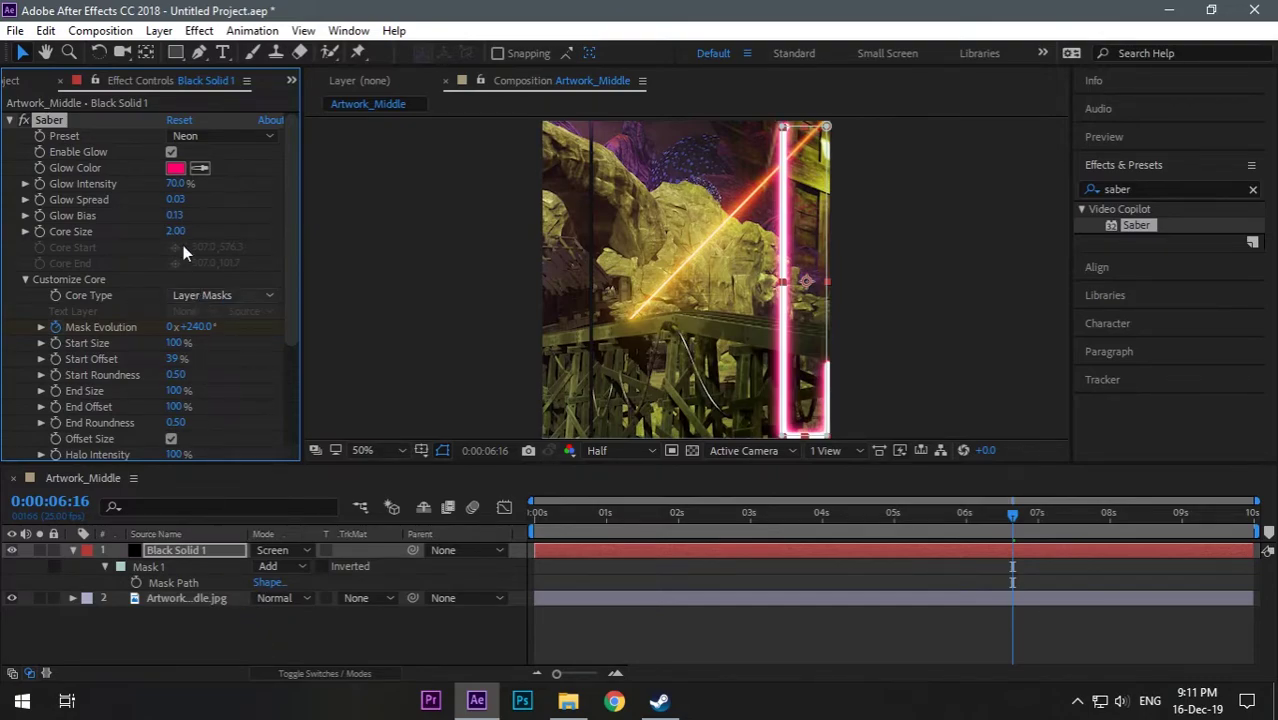
drag(176, 236, 162, 232)
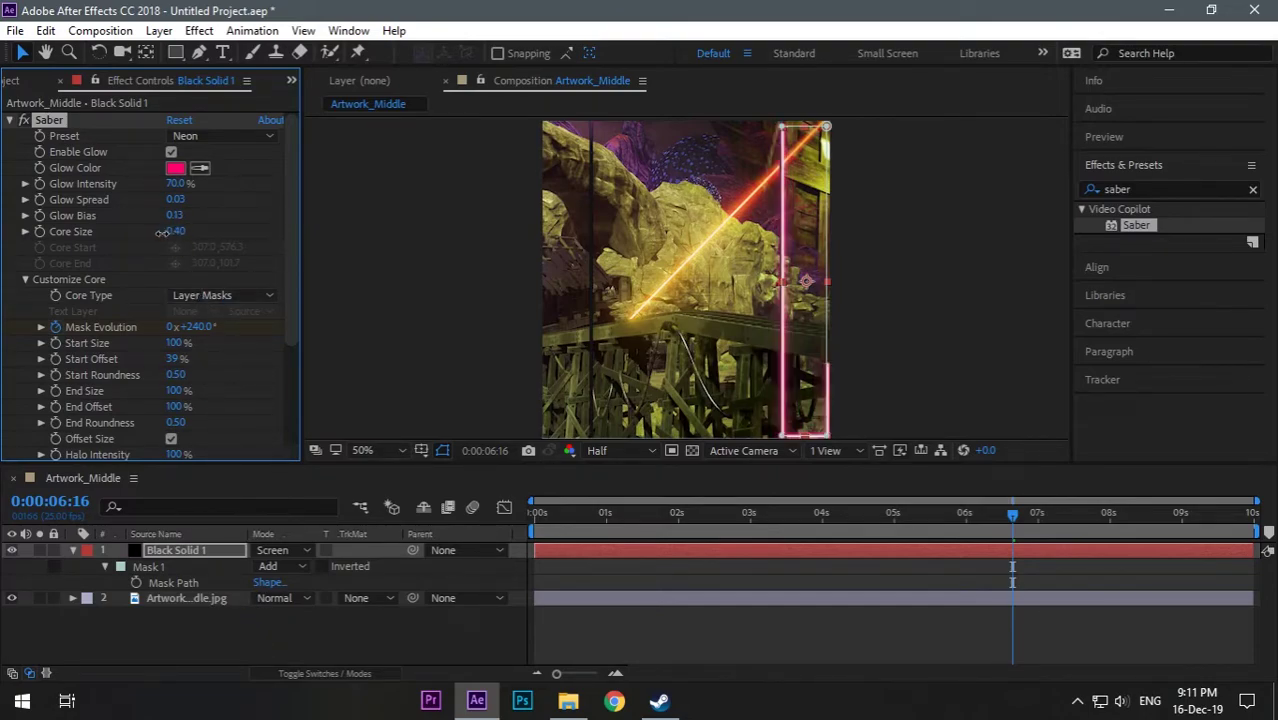
Preview the current pink Saber animation from the start, then rewind
click(334, 638)
key(Home)
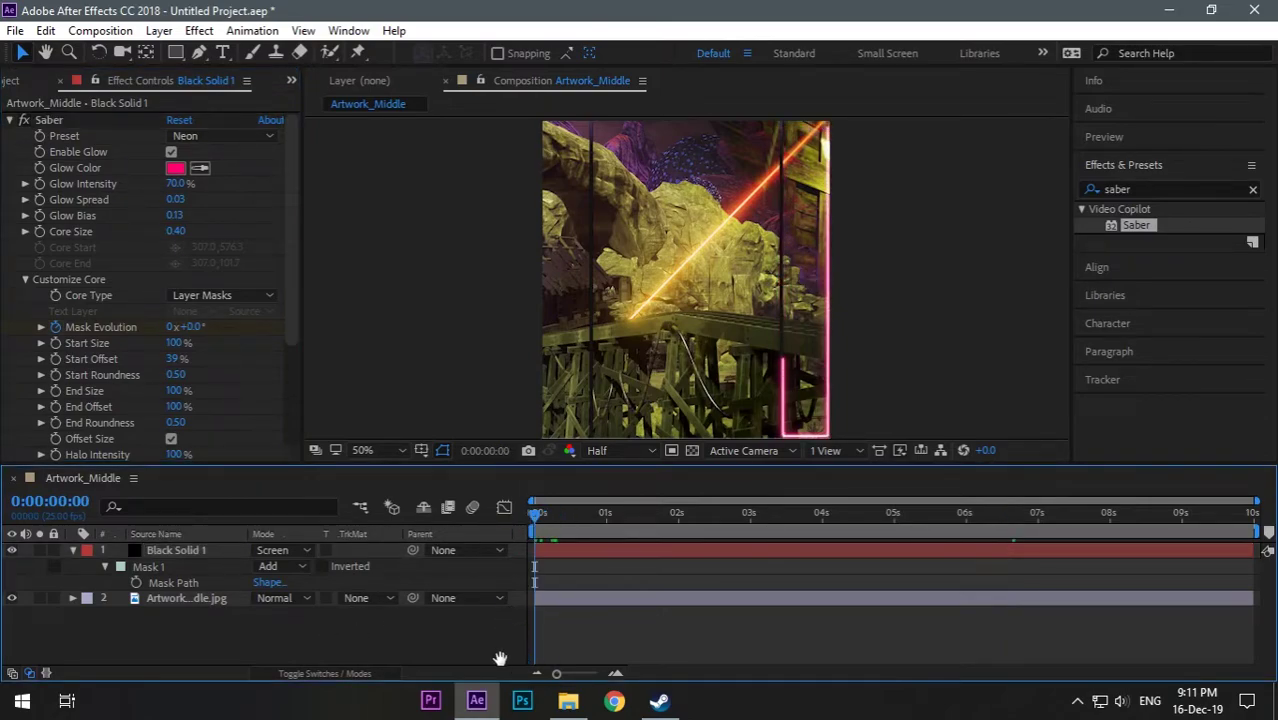
key(space)
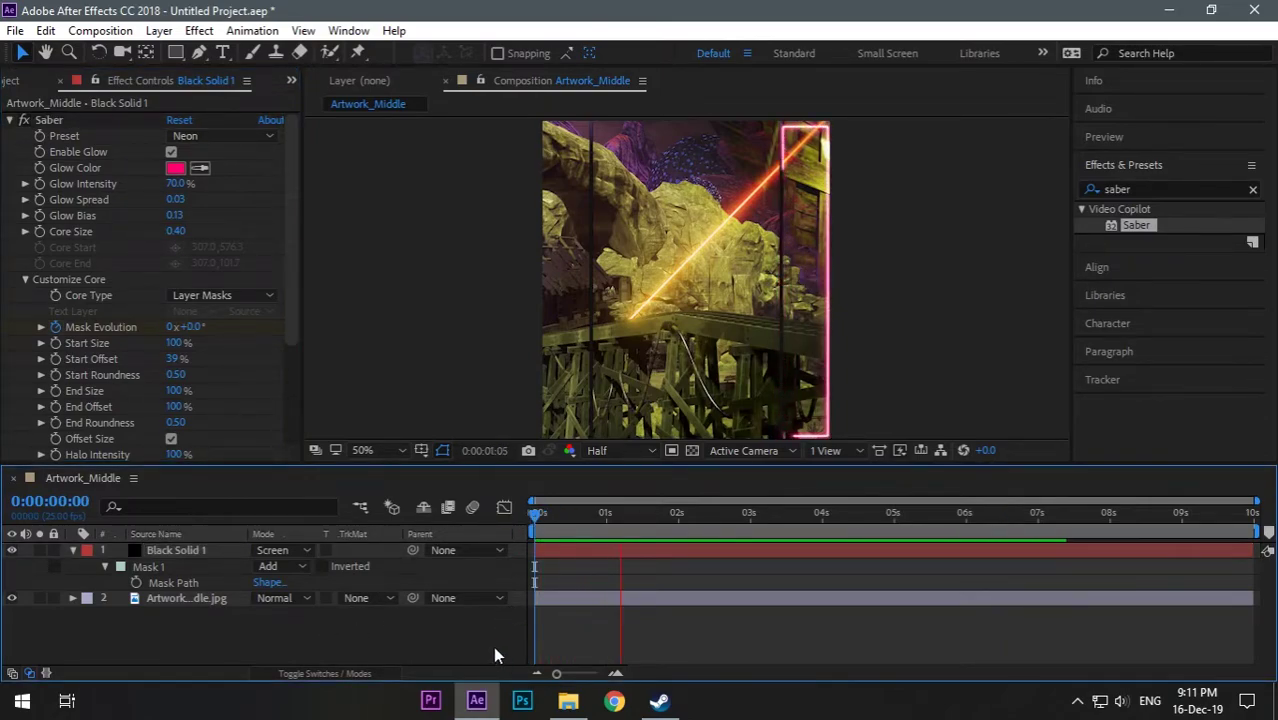
key(space)
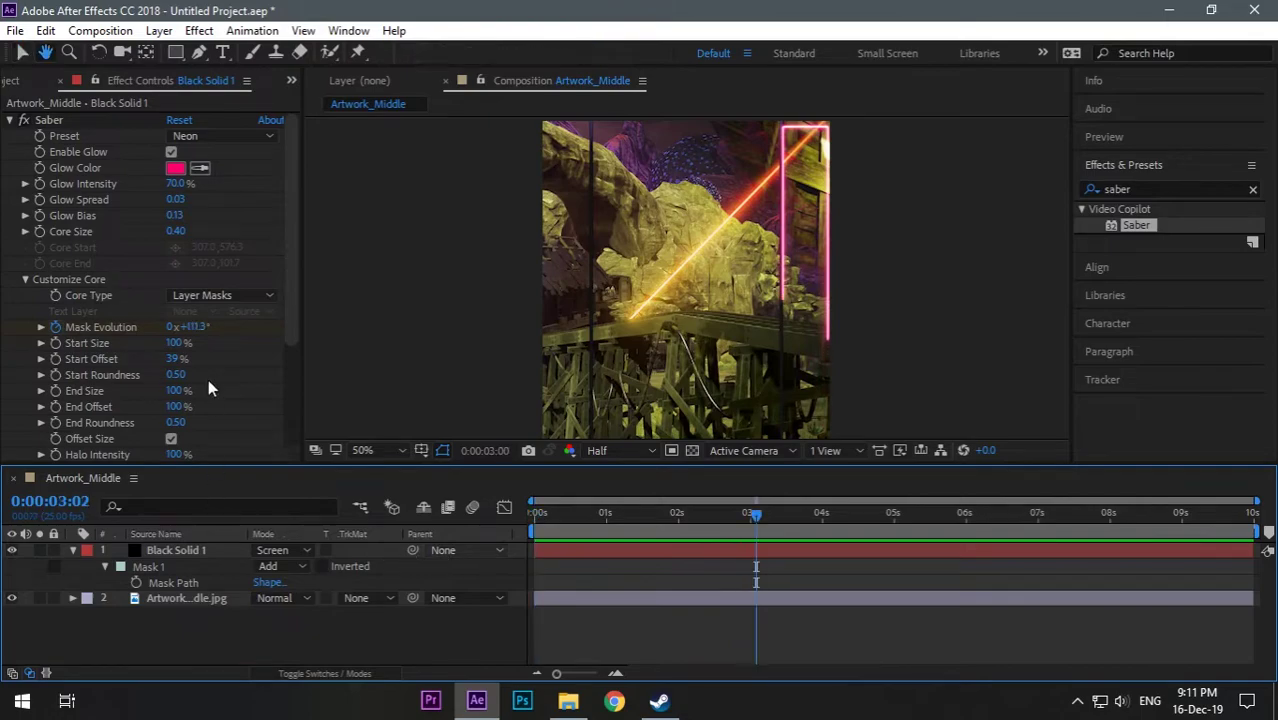
key(Home)
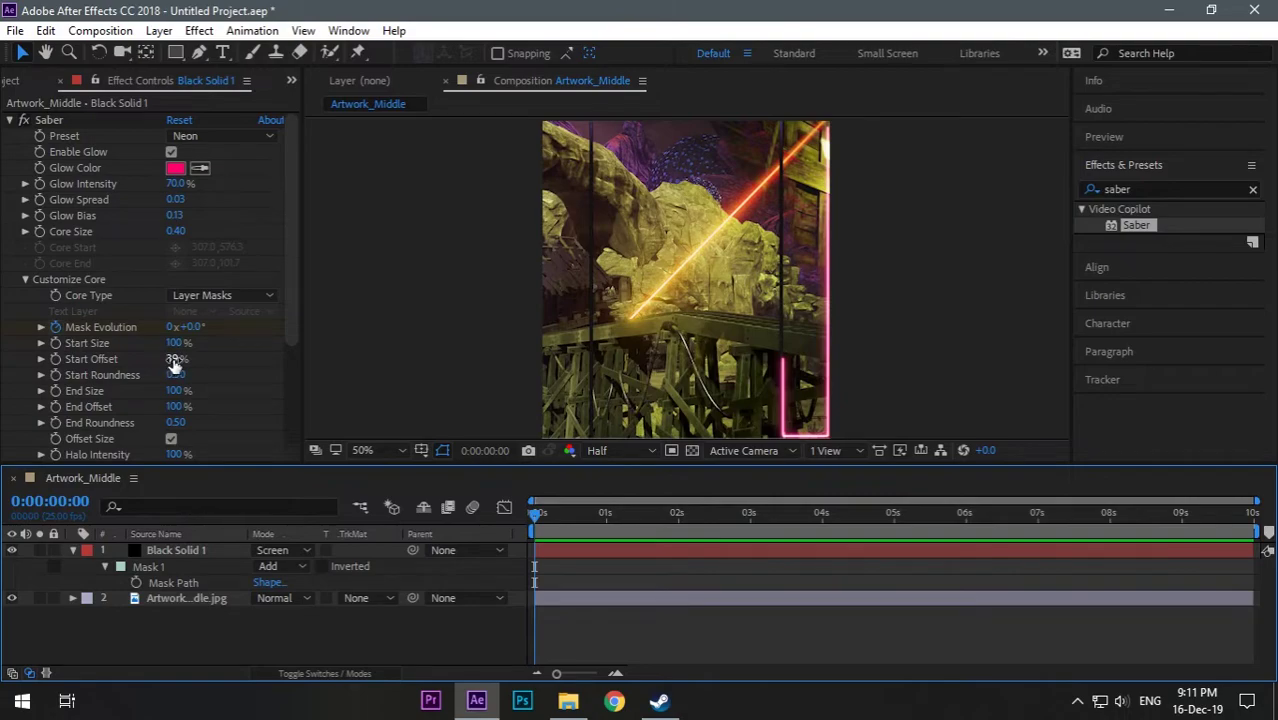
Raise Saber's Start Offset from 39% to 89% and preview the shortened line
drag(173, 361, 228, 364)
click(291, 629)
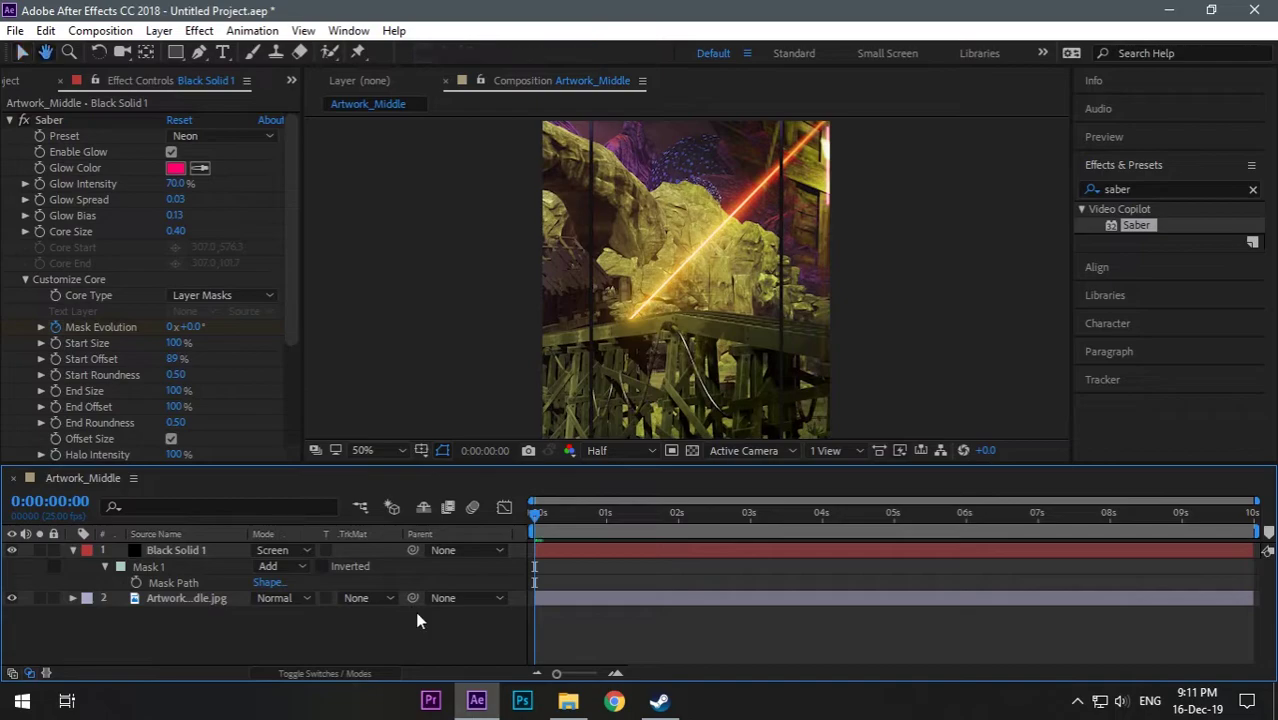
key(space)
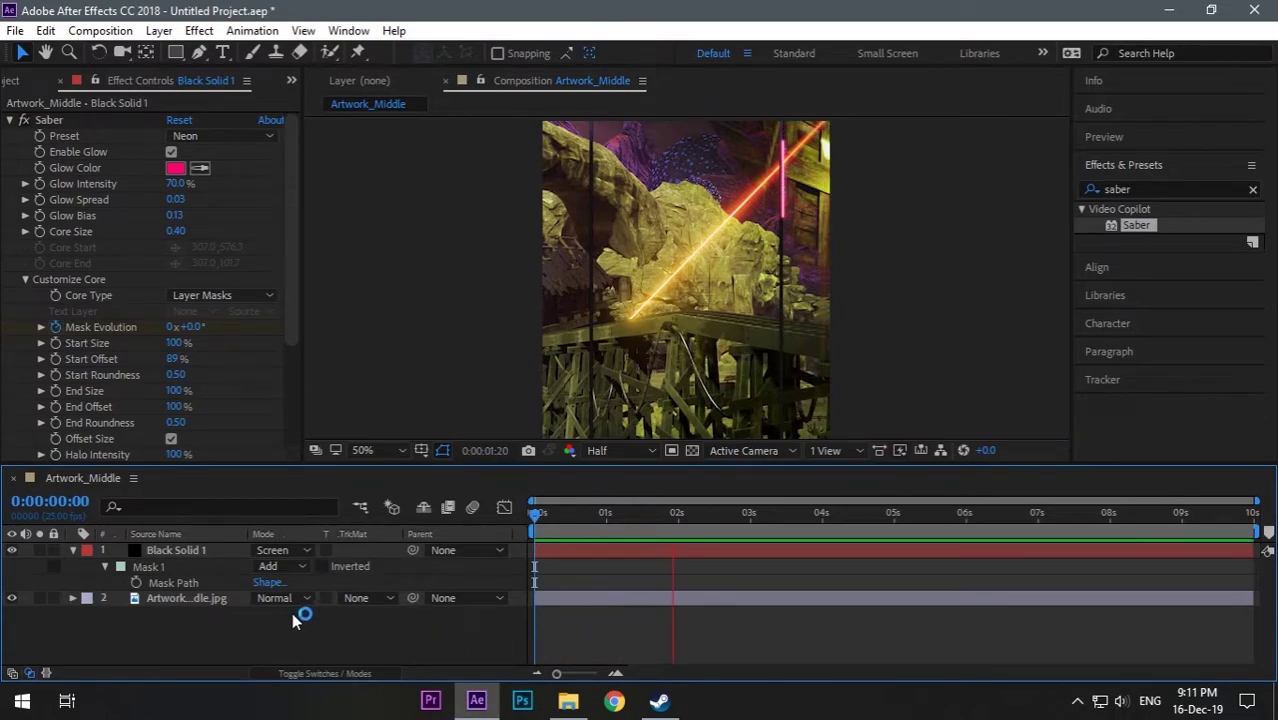
scroll(888, 319, up, 2)
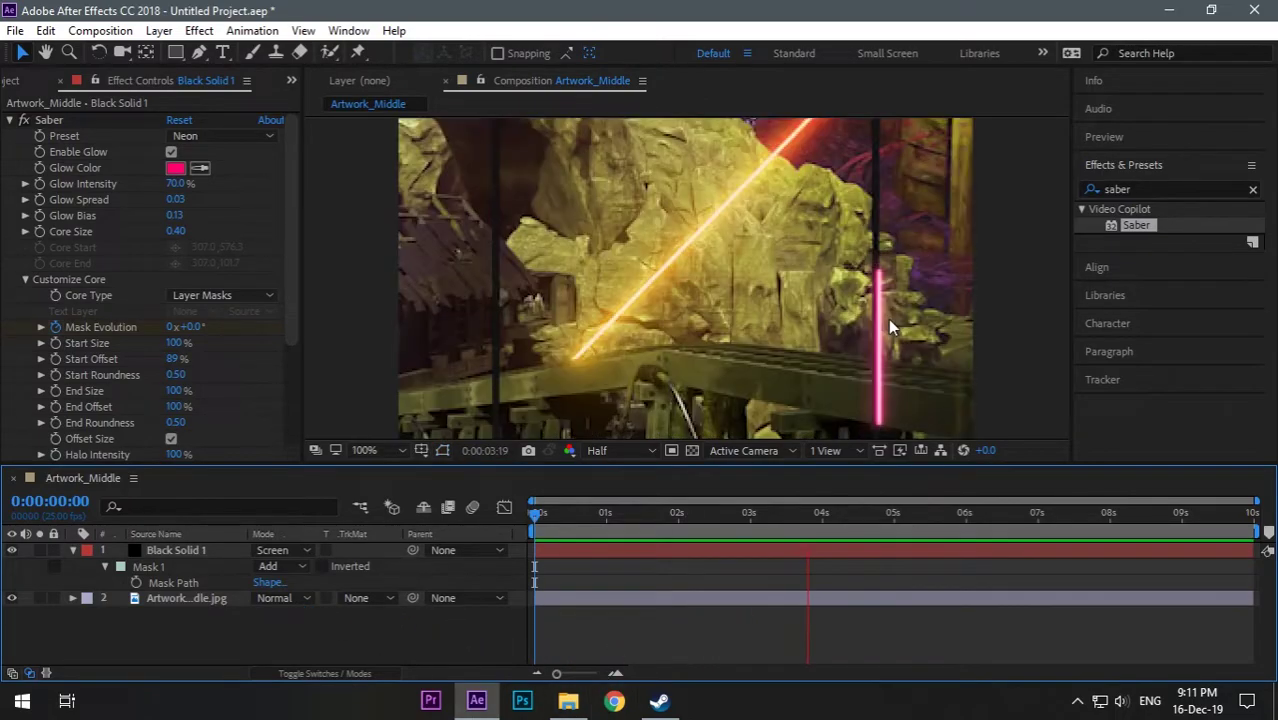
scroll(888, 319, down, 2)
scroll(888, 319, down, 2)
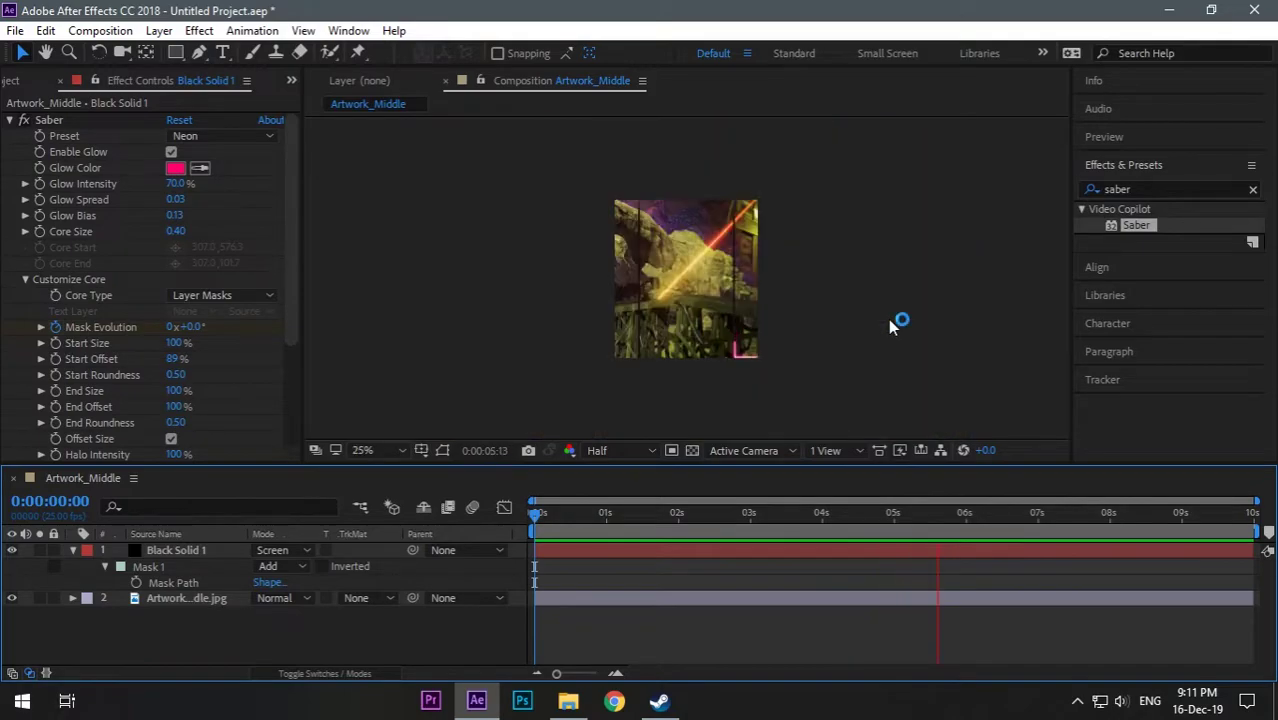
scroll(890, 321, up, 2)
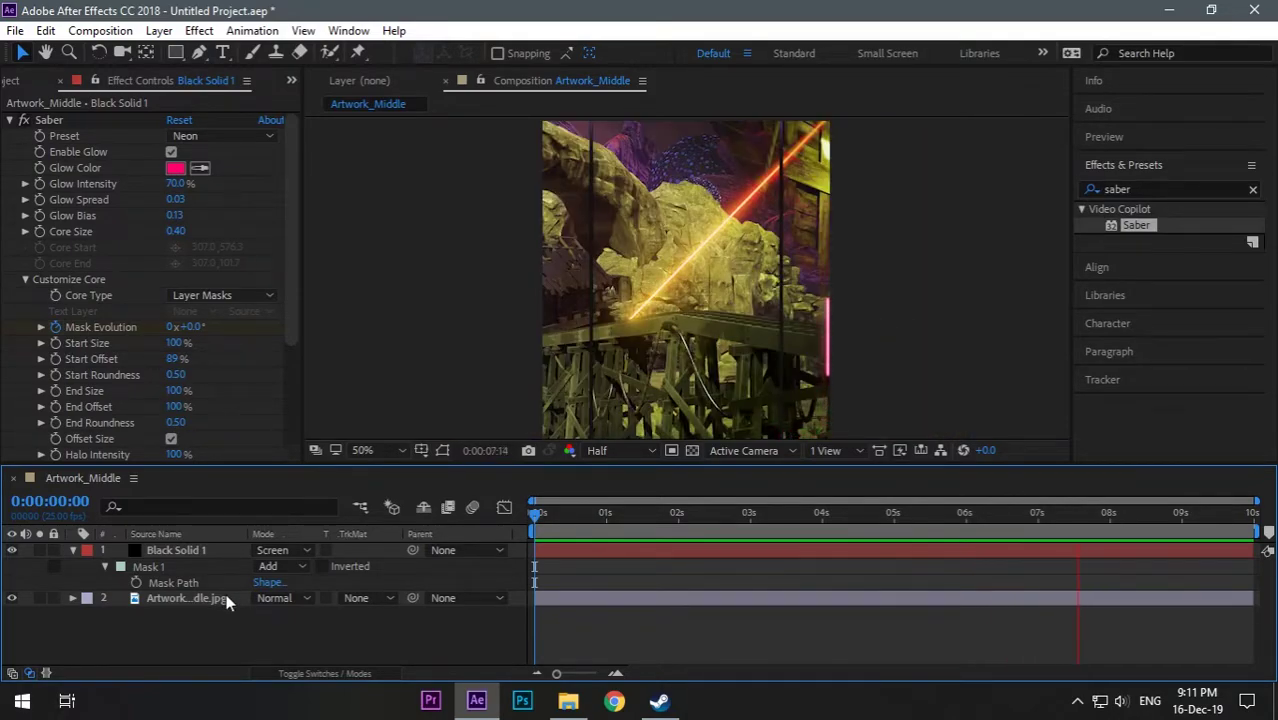
Duplicate Black Solid 1 with Ctrl+D and show the copy's Mask 1 properties with M
click(73, 550)
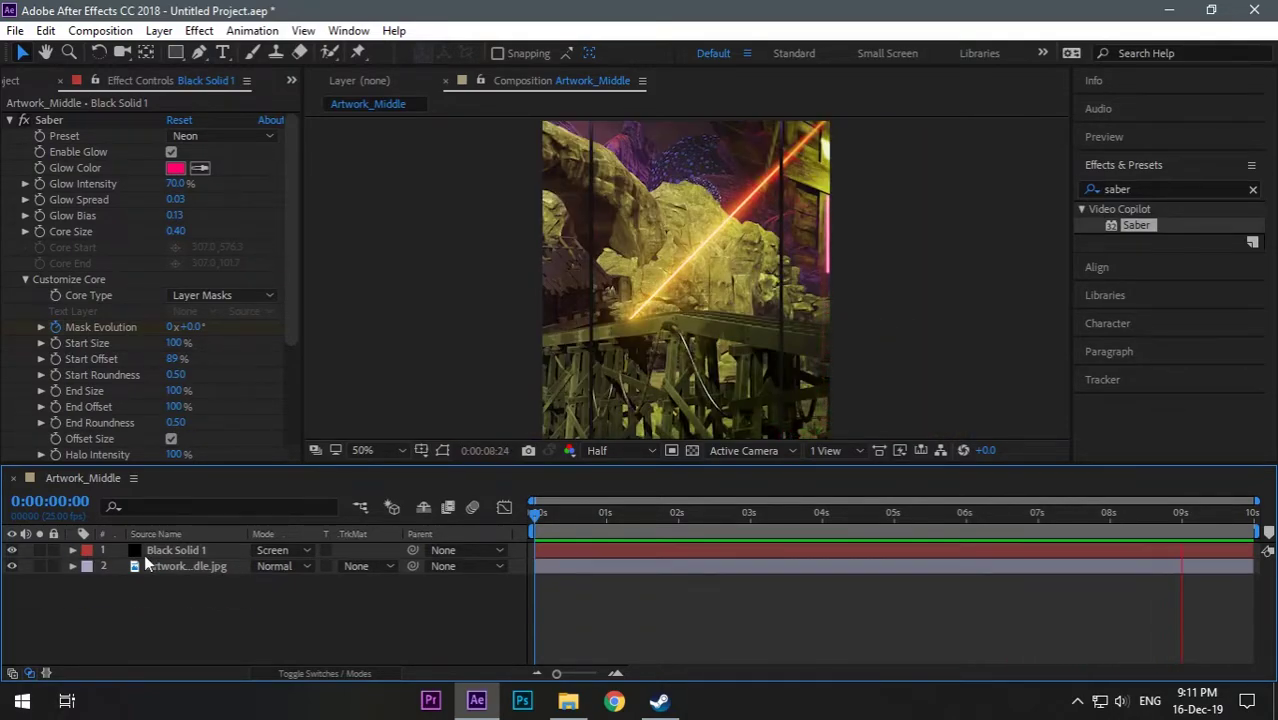
click(202, 549)
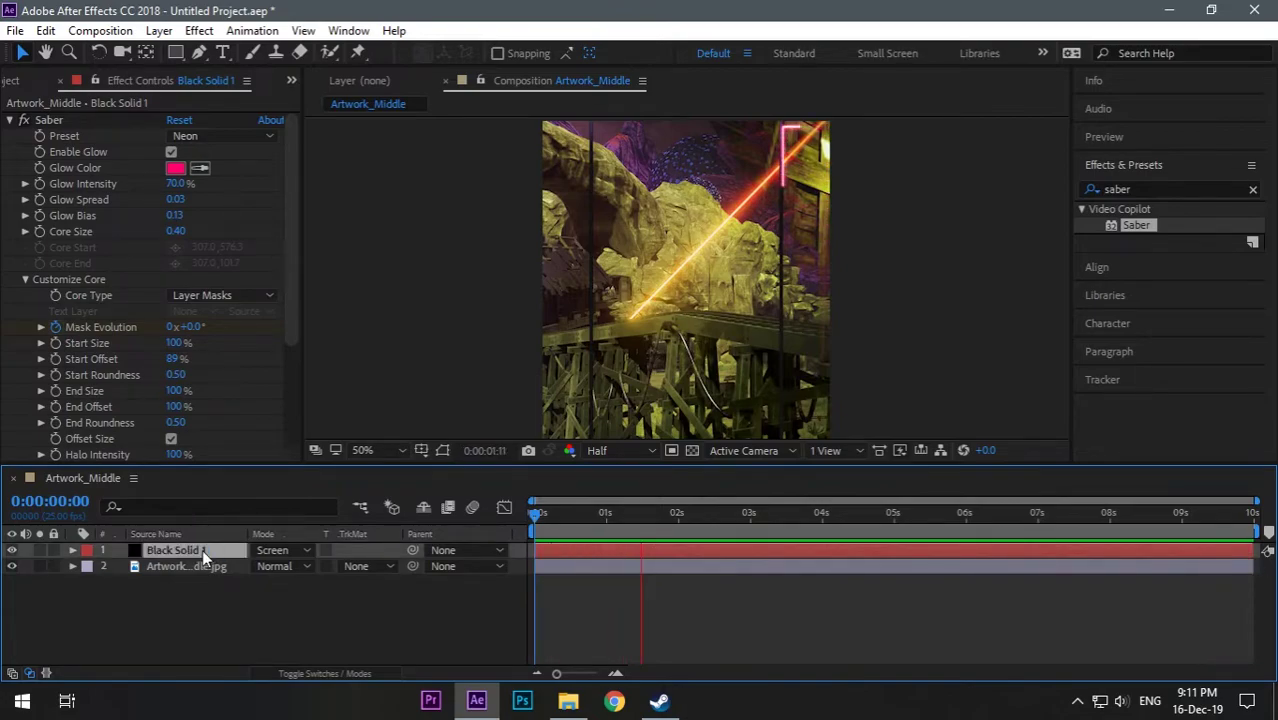
key(ctrl+d)
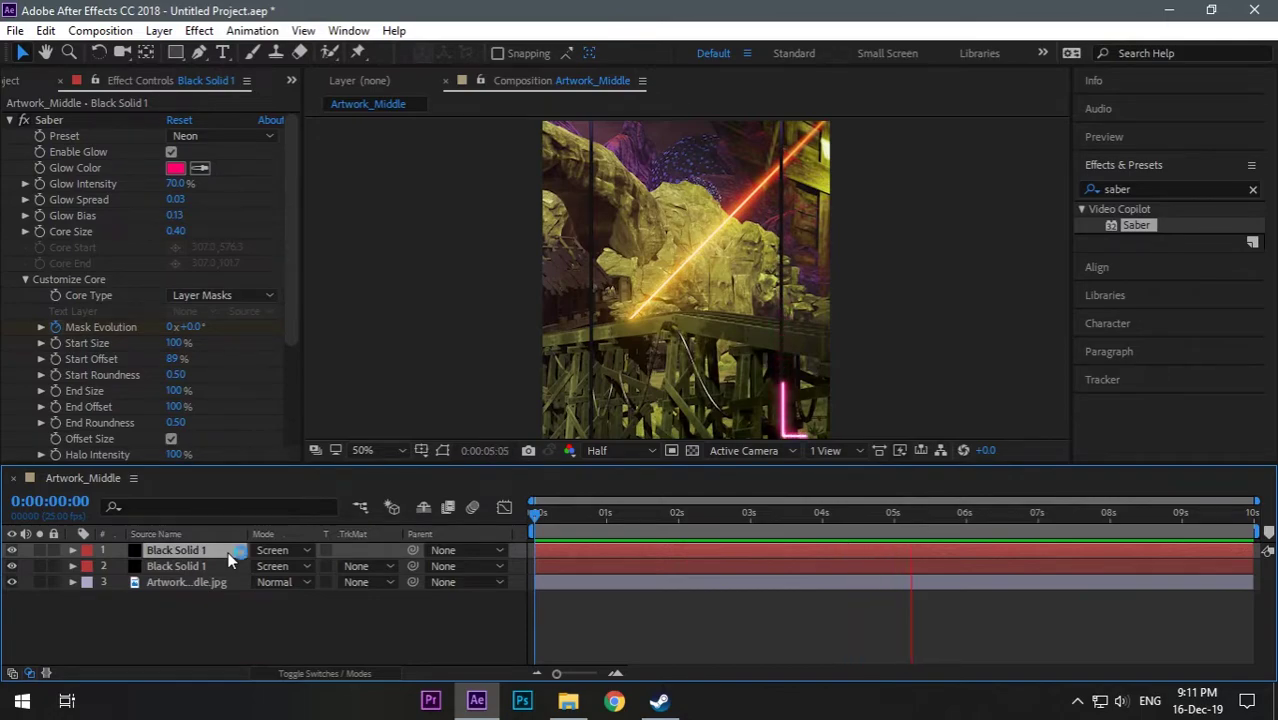
key(Return)
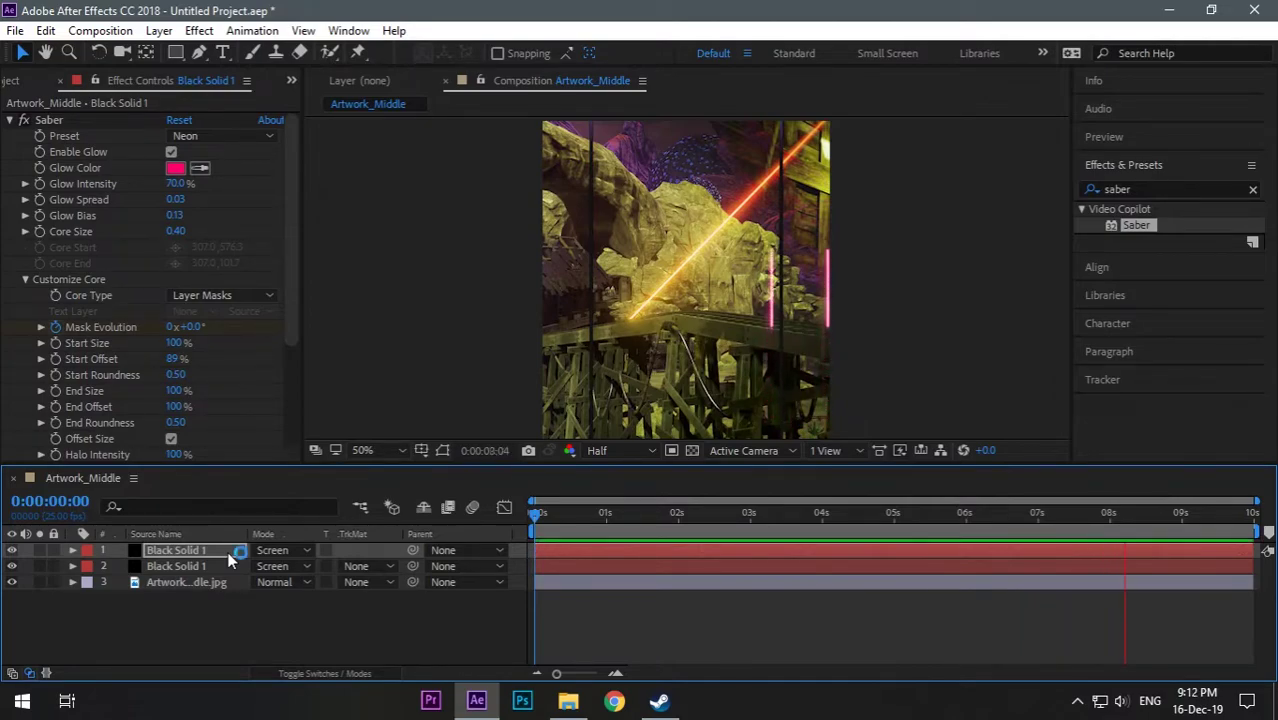
key(m)
key(m)
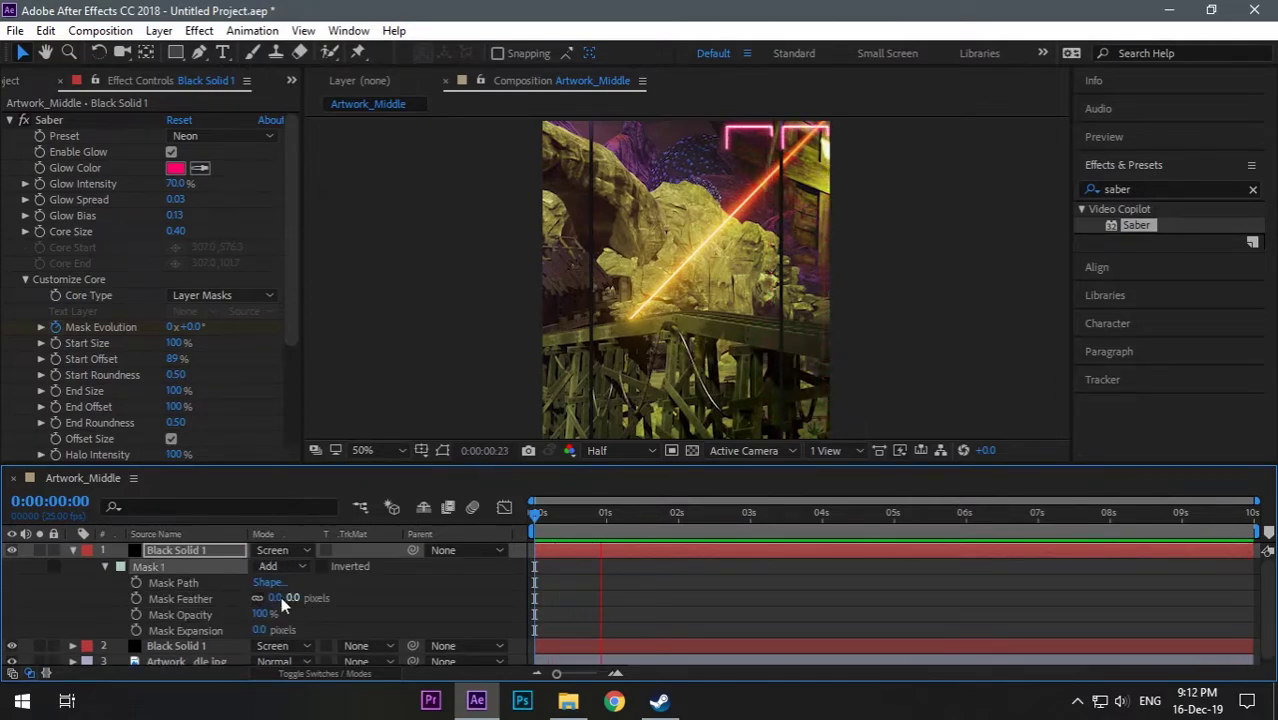
Free-transform the duplicate's mask, stretching its left edge across the middle panel's top
click(704, 512)
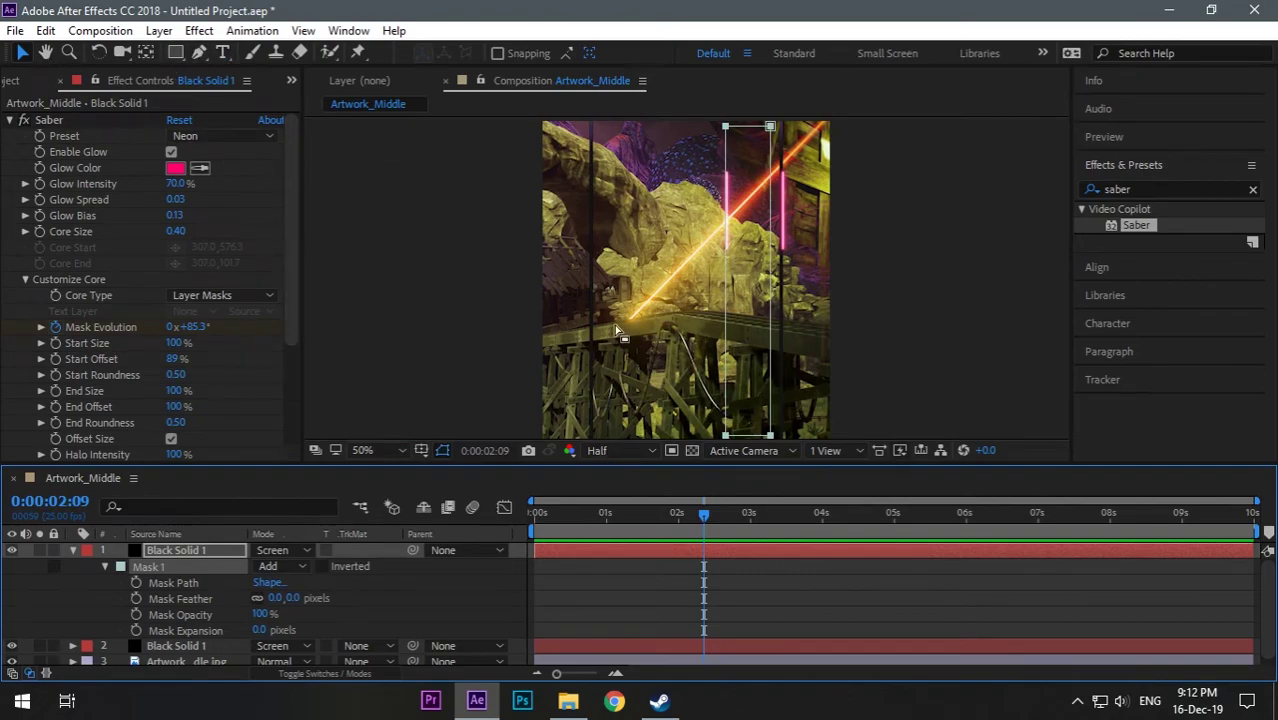
double_click(726, 436)
drag(726, 436, 597, 440)
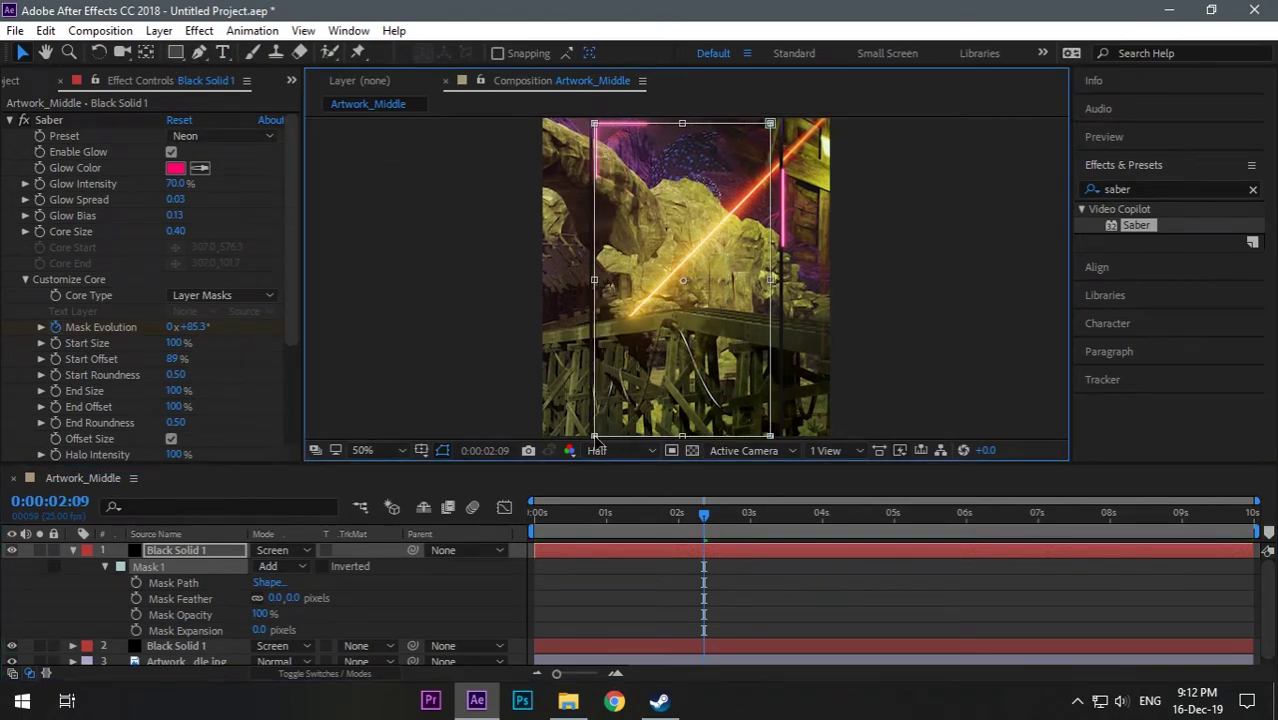
drag(771, 437, 779, 437)
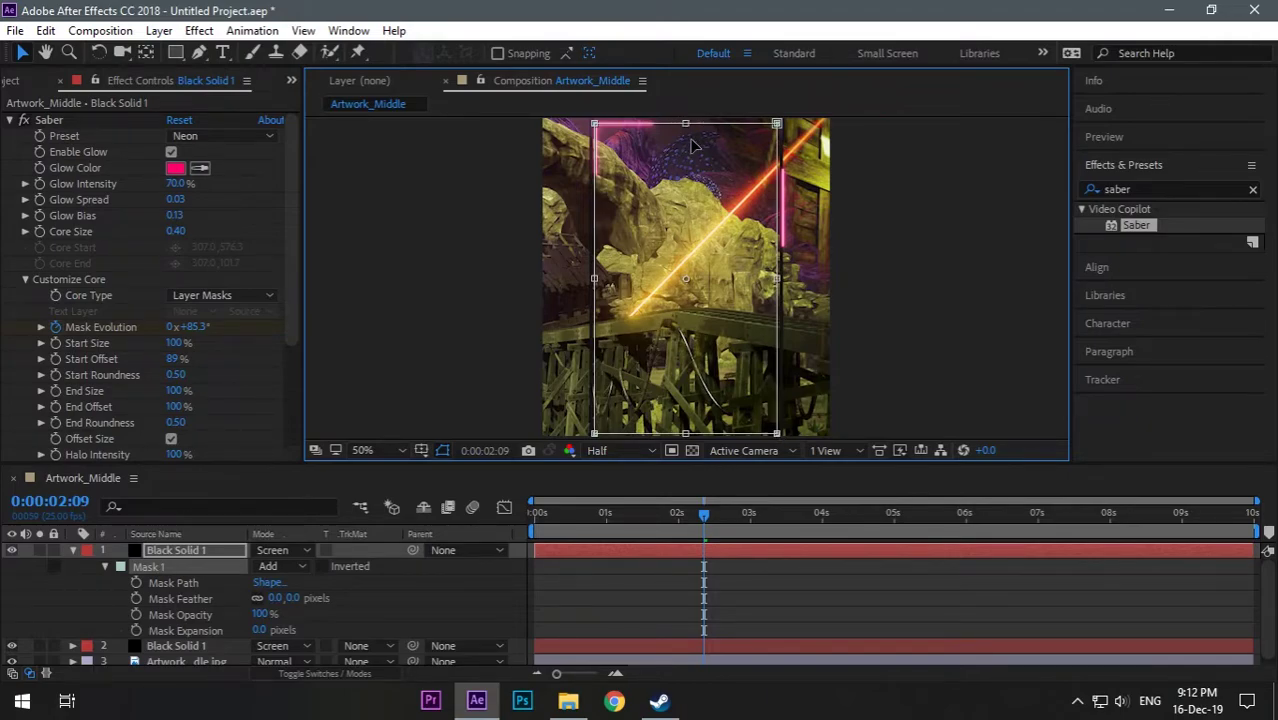
drag(685, 121, 687, 128)
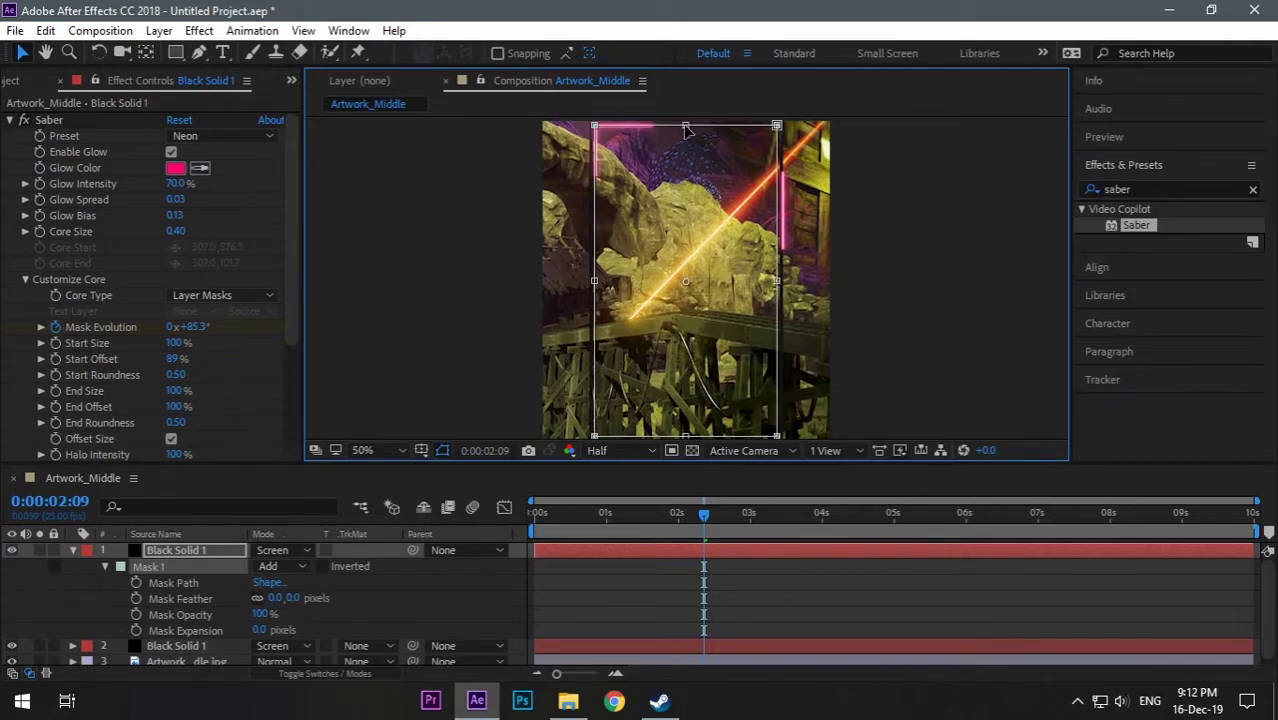
Preview both pink neon lines from the start, then park at about one second
drag(705, 534, 535, 515)
key(space)
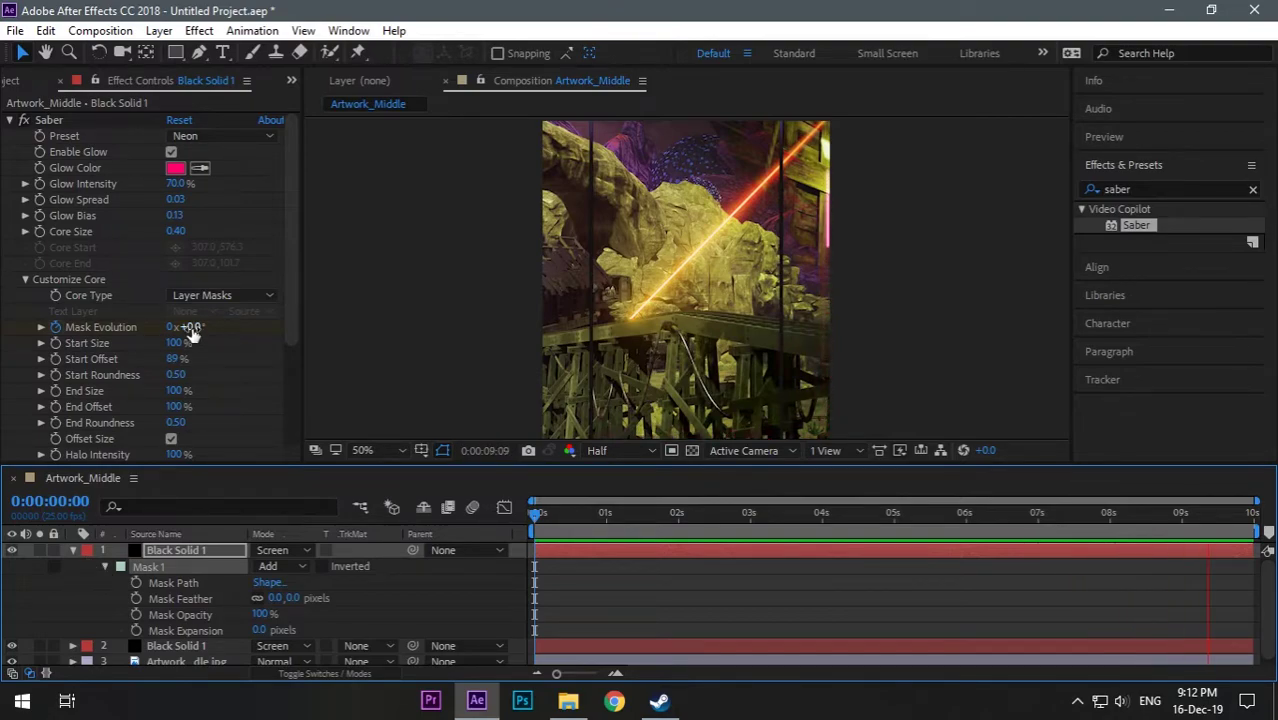
key(space)
click(607, 512)
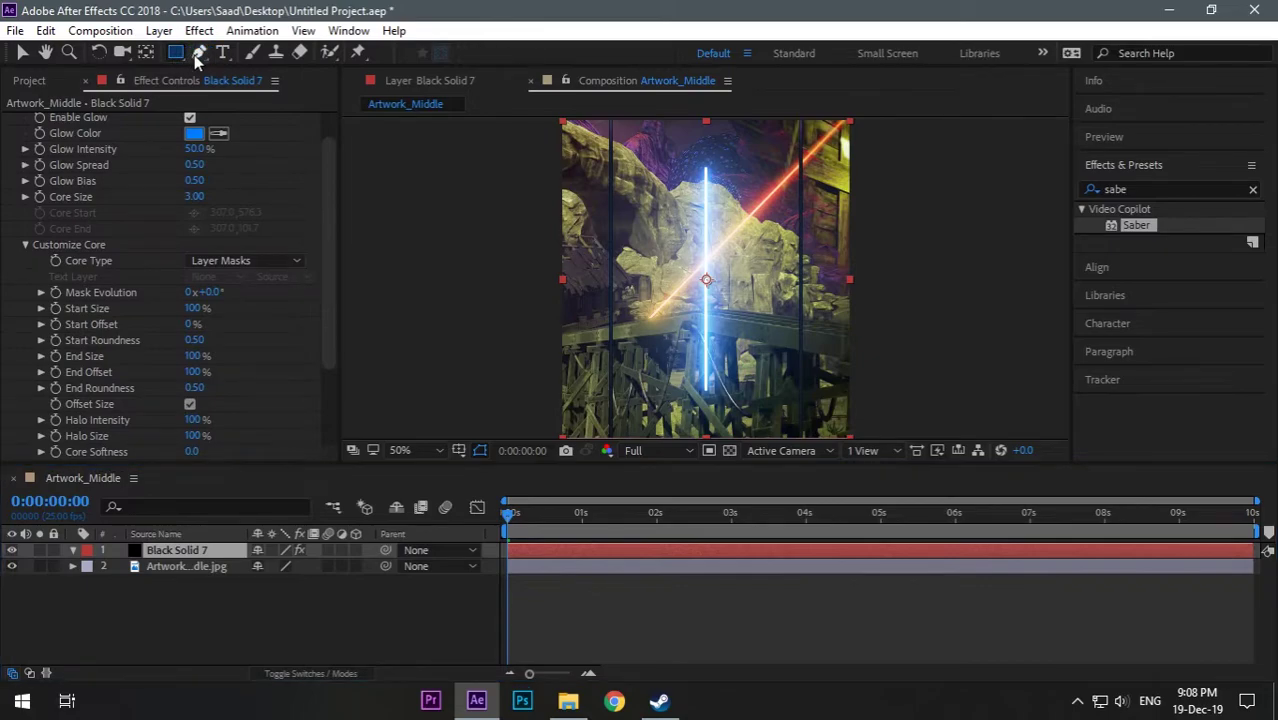
Pen-trace a closed six-point mask around the central rock and dim Glow Intensity to 27%
click(203, 56)
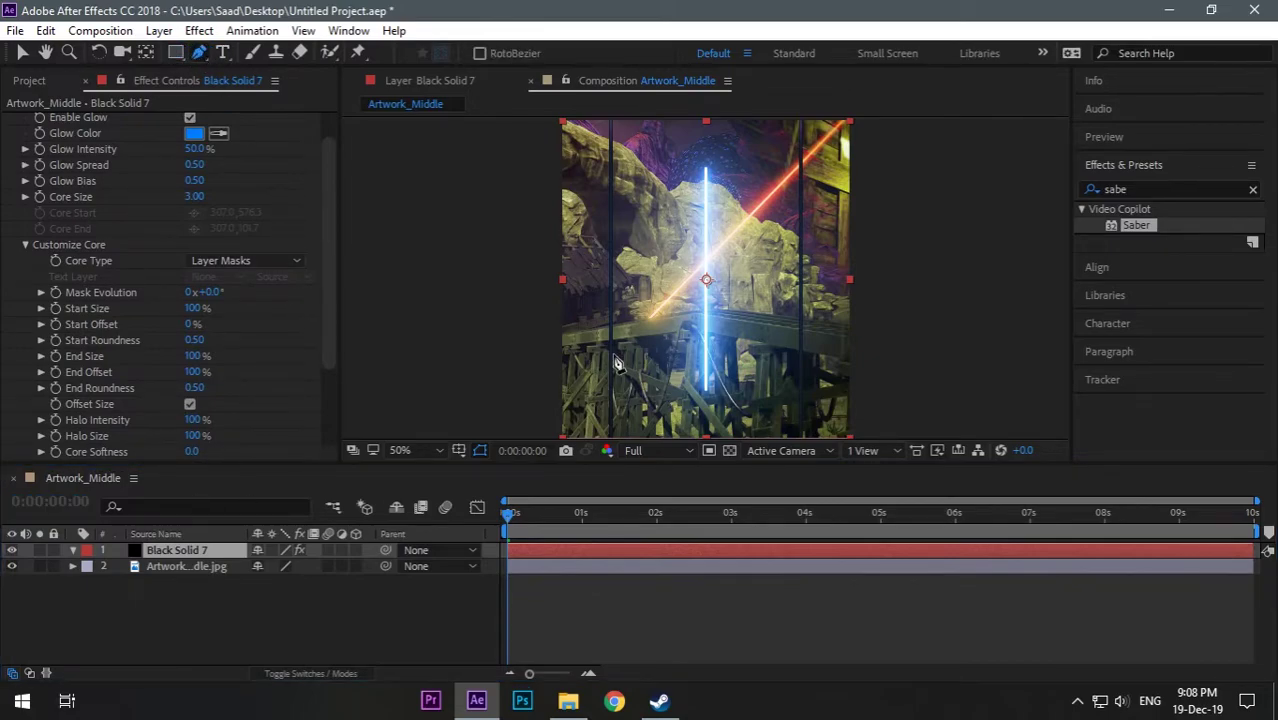
click(656, 183)
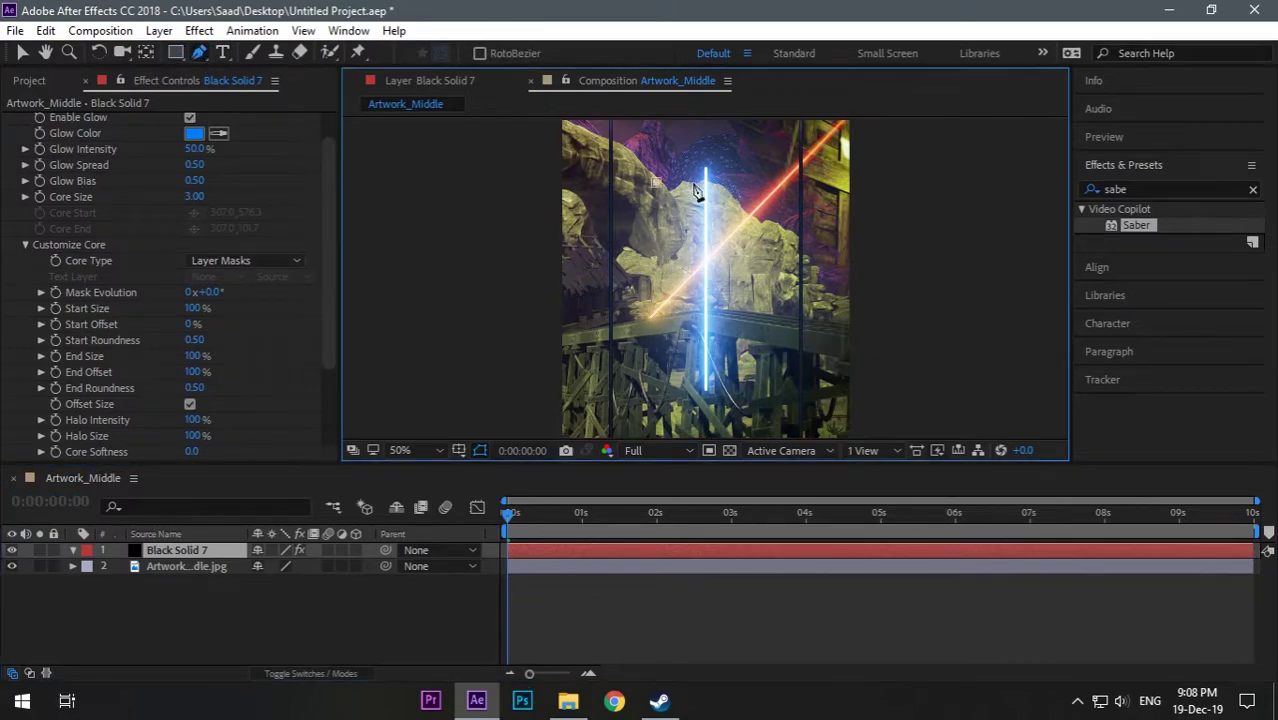
click(760, 270)
click(712, 336)
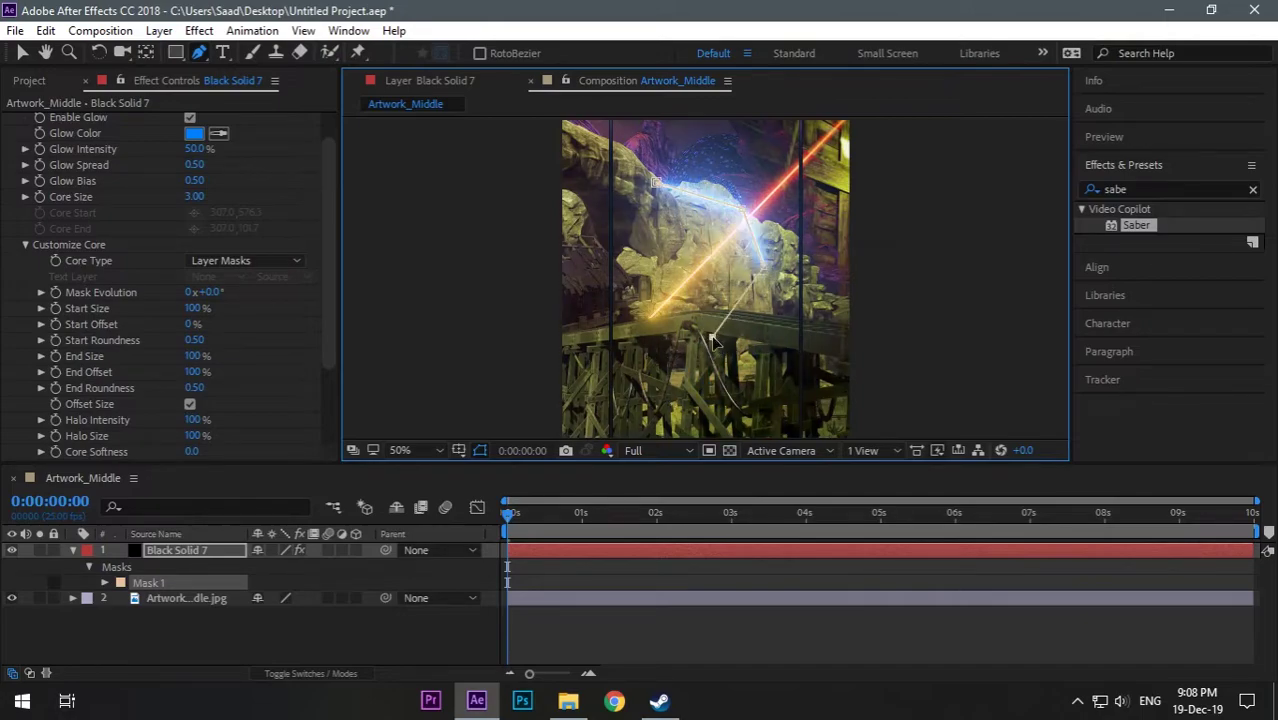
click(654, 298)
click(659, 231)
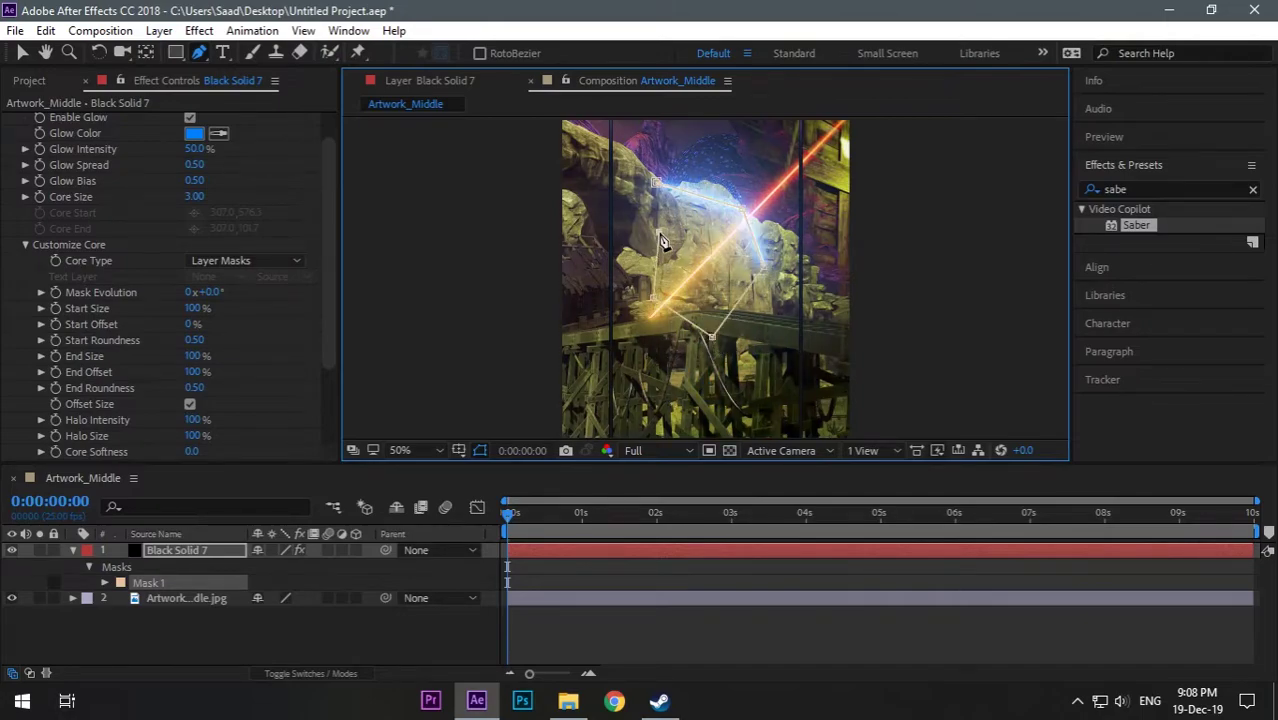
click(636, 144)
click(655, 183)
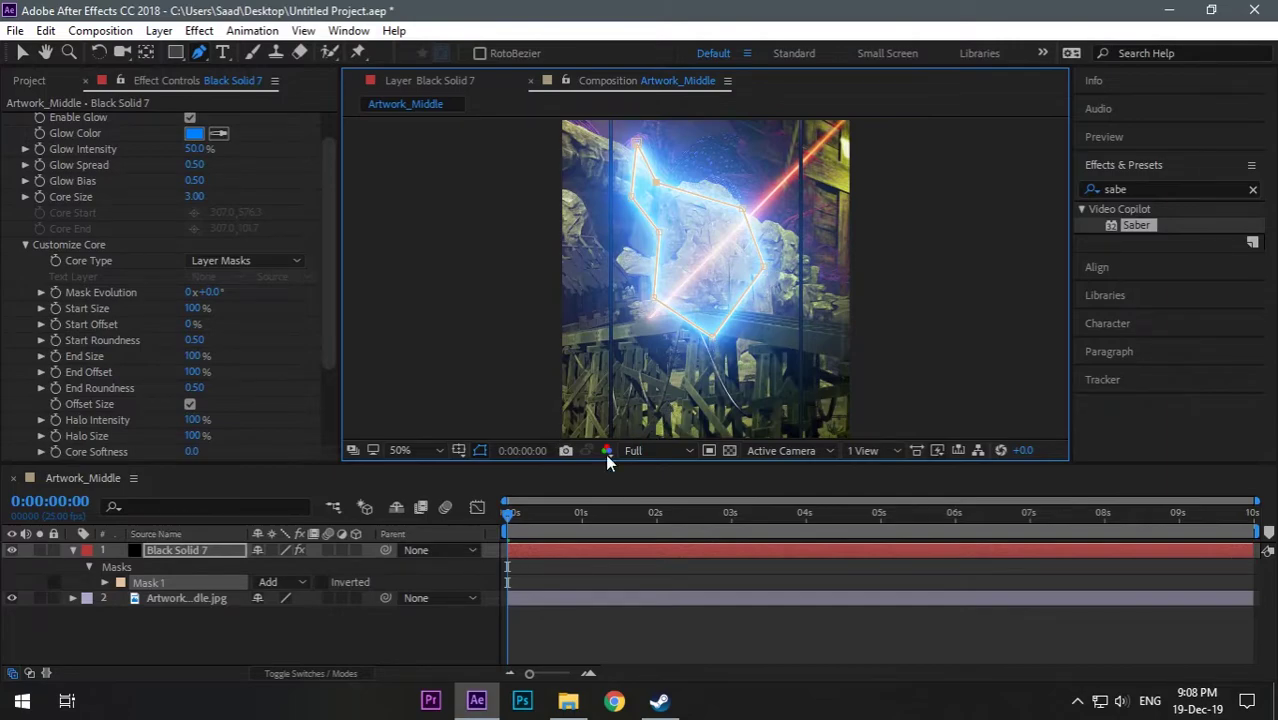
drag(197, 150, 229, 239)
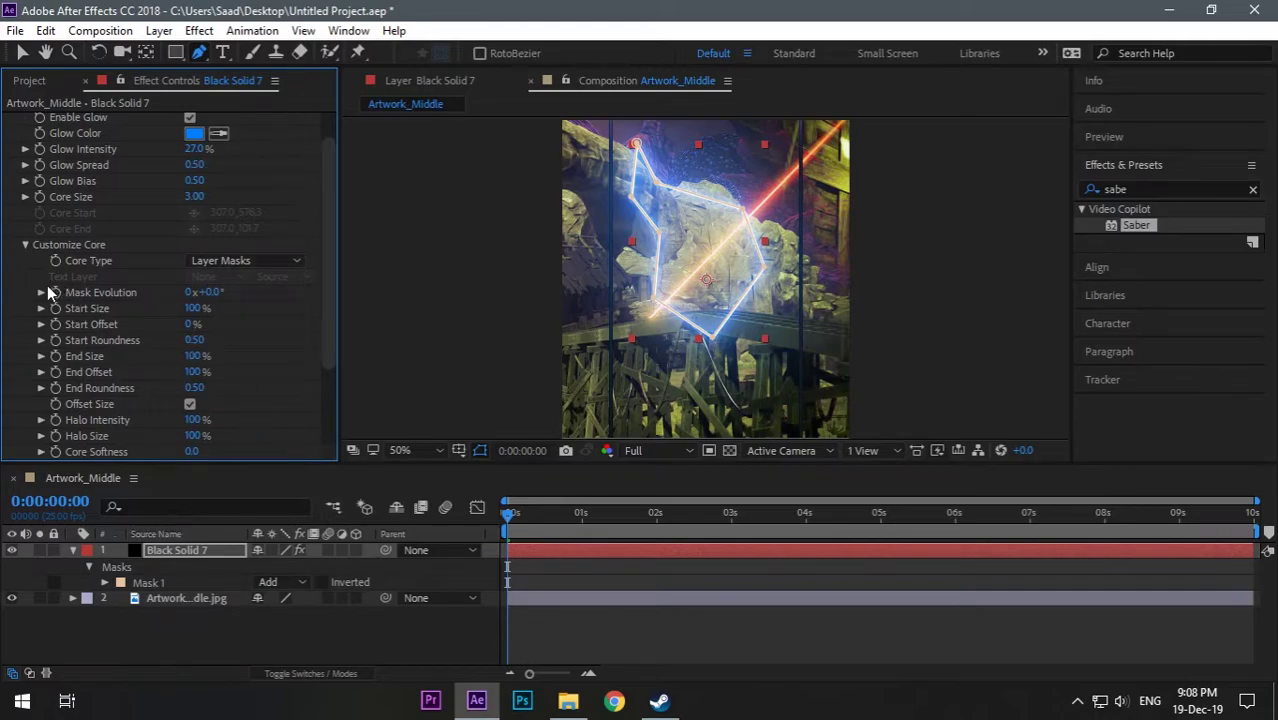
At the timeline's end, set Mask Evolution to 360° for one full turn
key(End)
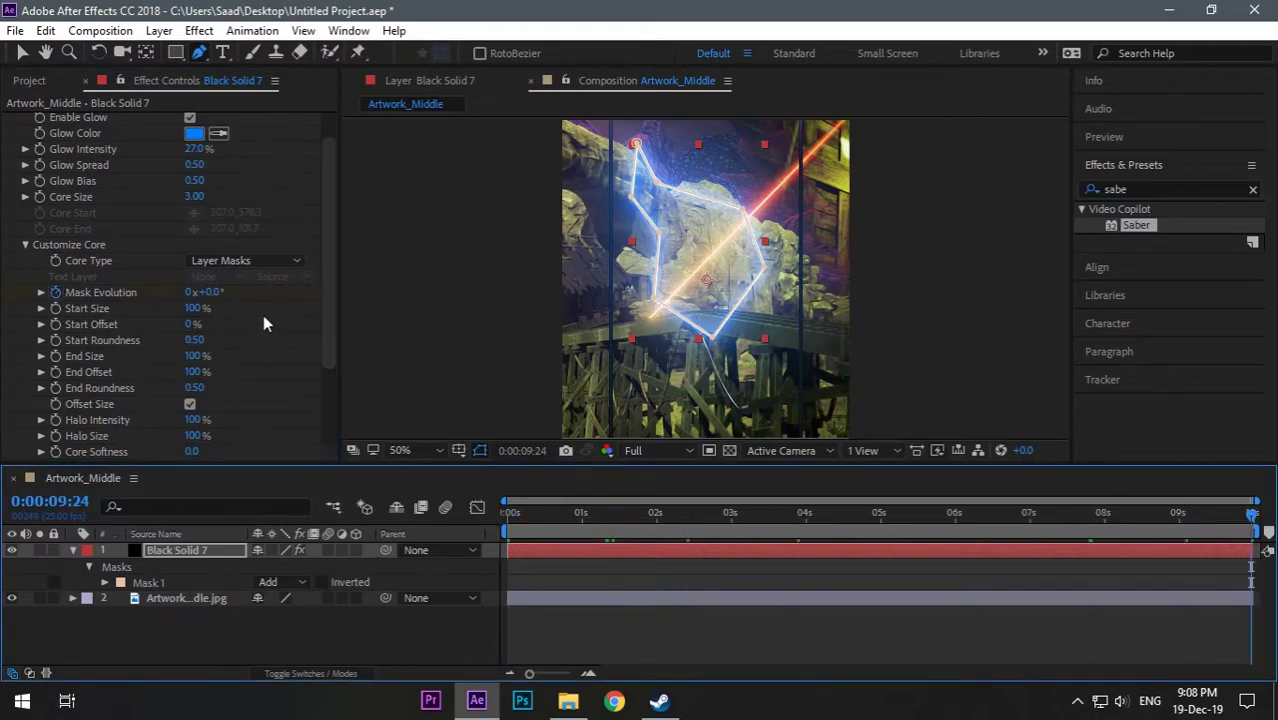
drag(213, 297, 389, 315)
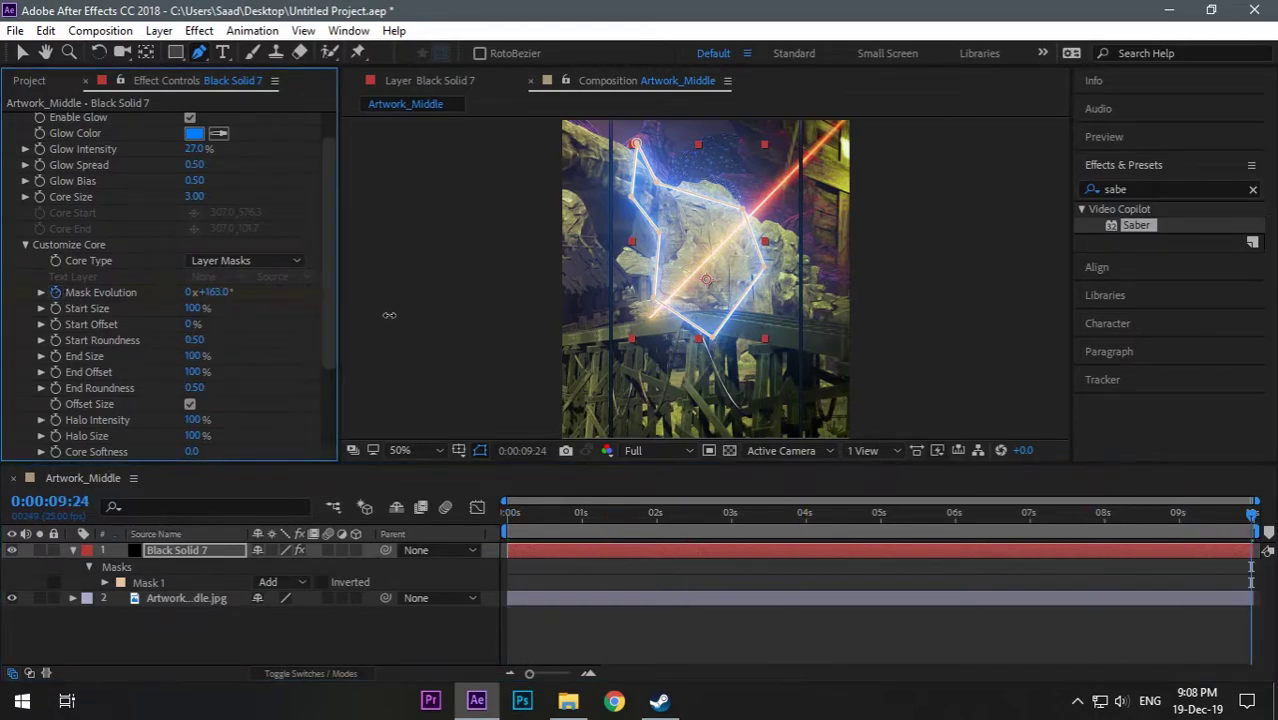
click(212, 293)
text(360)
key(Return)
Set Start Offset to 70% at the start and preview the travelling blue outline
click(190, 325)
drag(562, 520, 465, 521)
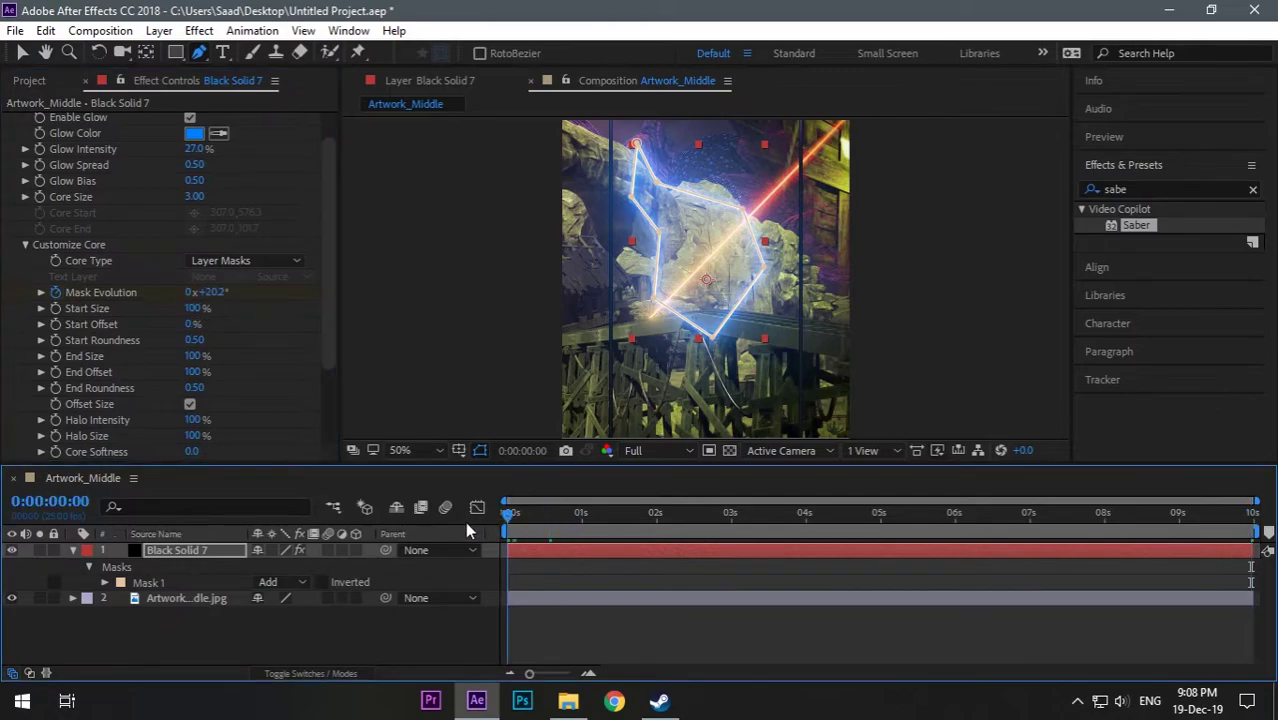
click(190, 324)
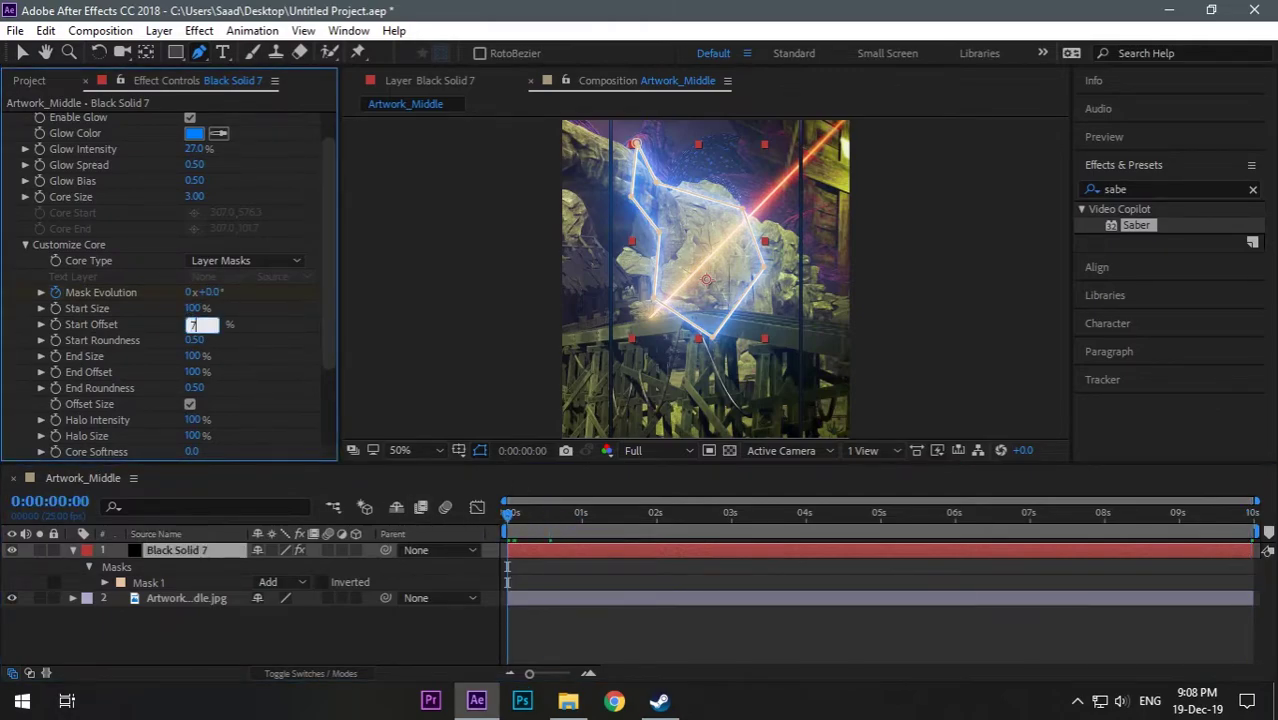
text(70)
key(Return)
key(space)
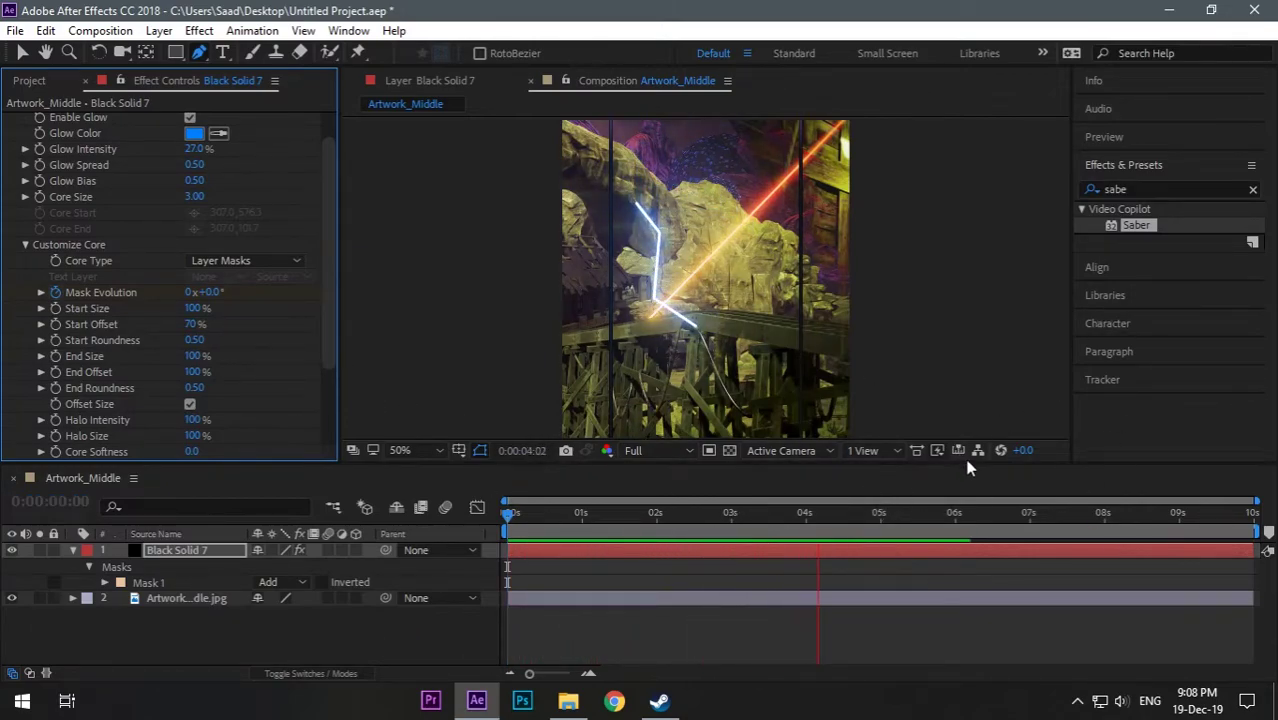
key(space)
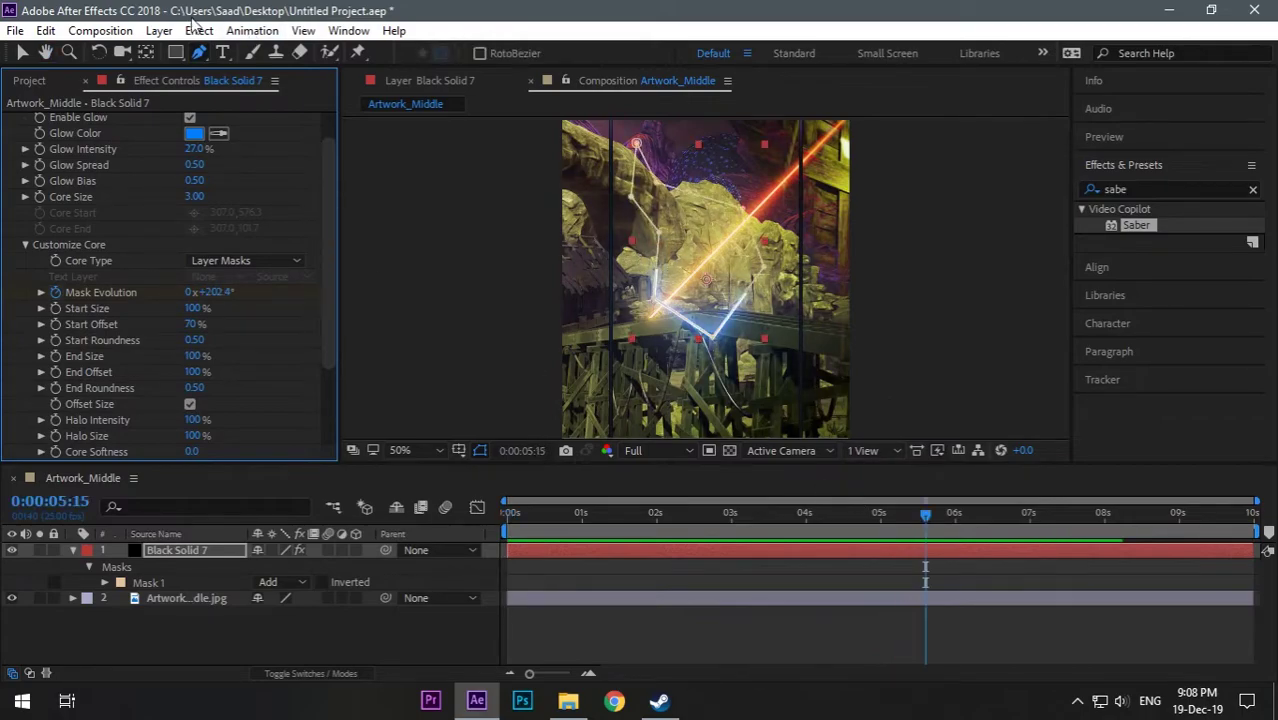